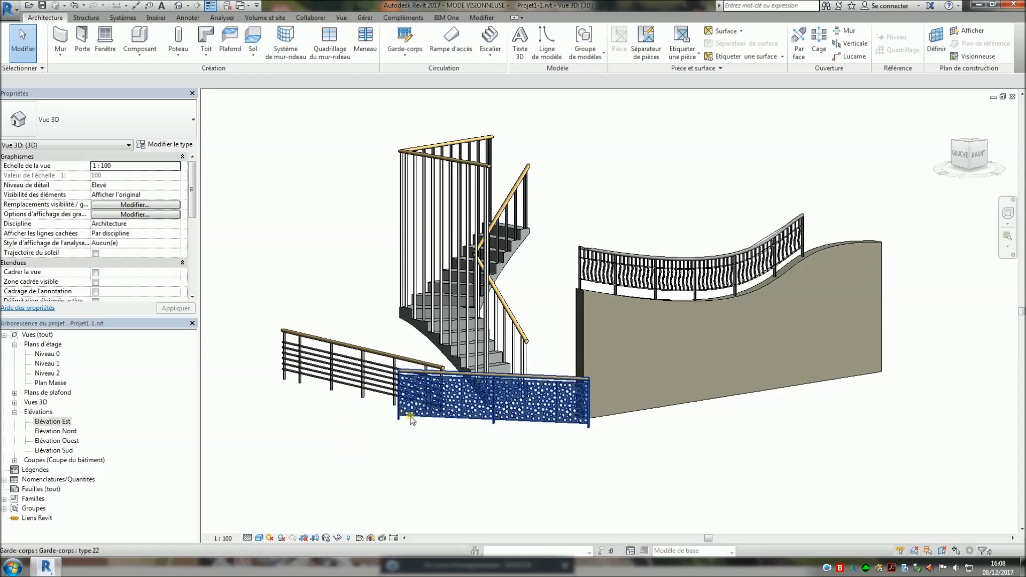
pyautogui.keyDown('shift'); pyautogui.moveTo(433, 472); pyautogui.dragTo(452, 481, button='middle'); pyautogui.keyUp('shift')
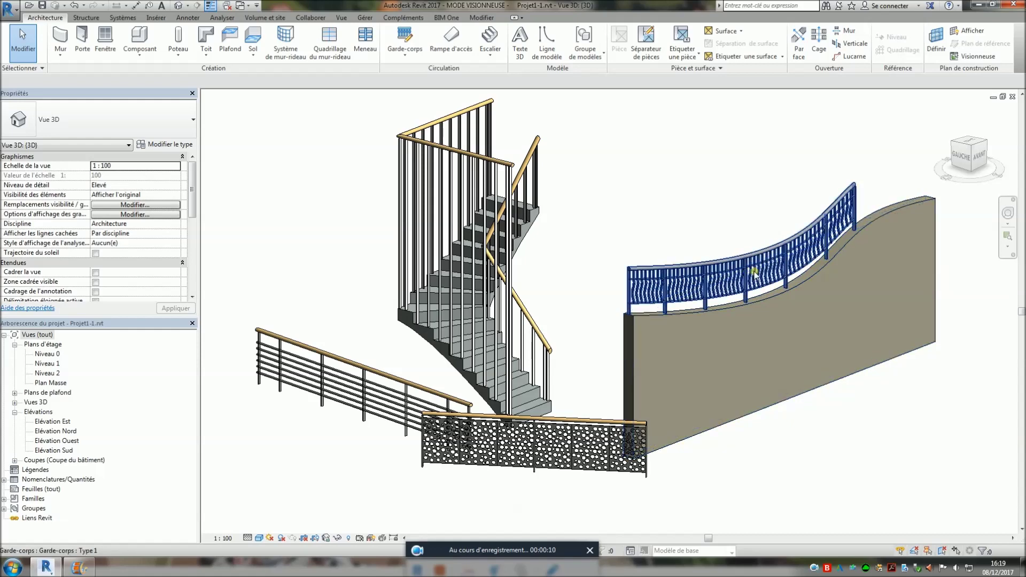
pyautogui.scroll(5, 673, 284)
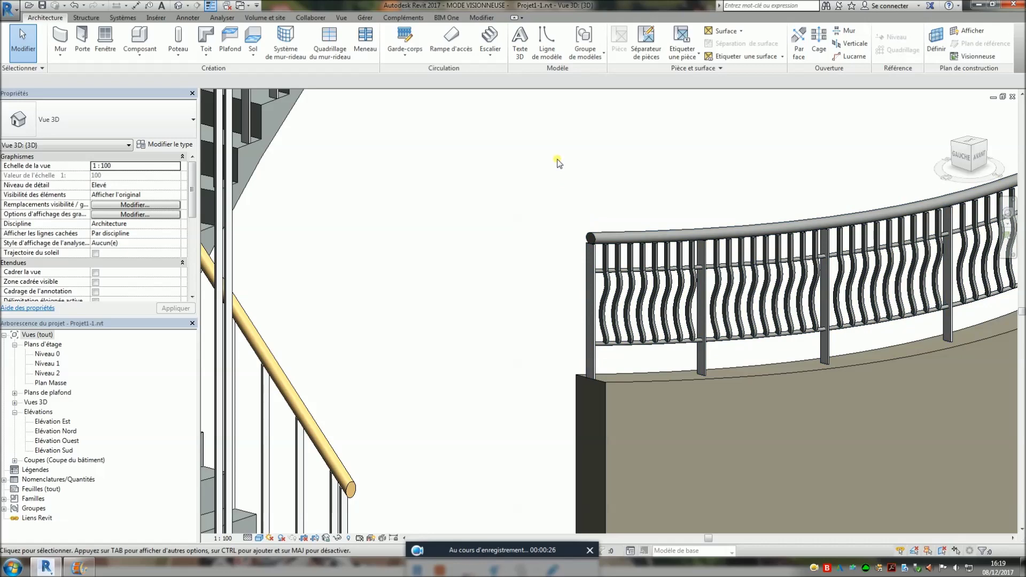
# Step: Create a new project based on the DefaultFRAFRA.rte template
pyautogui.click(11, 10)
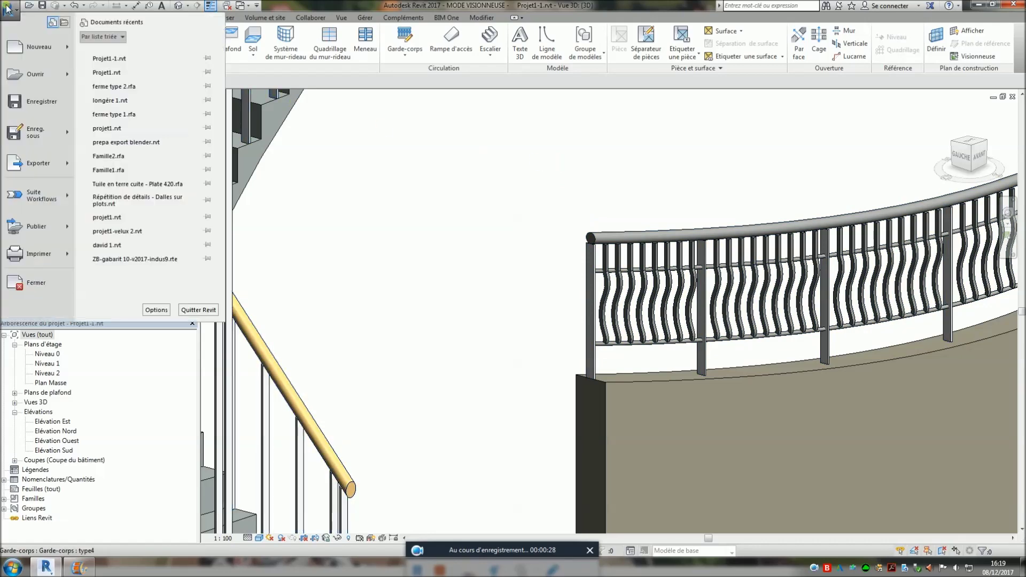
pyautogui.moveTo(18, 52)
pyautogui.click(109, 111)
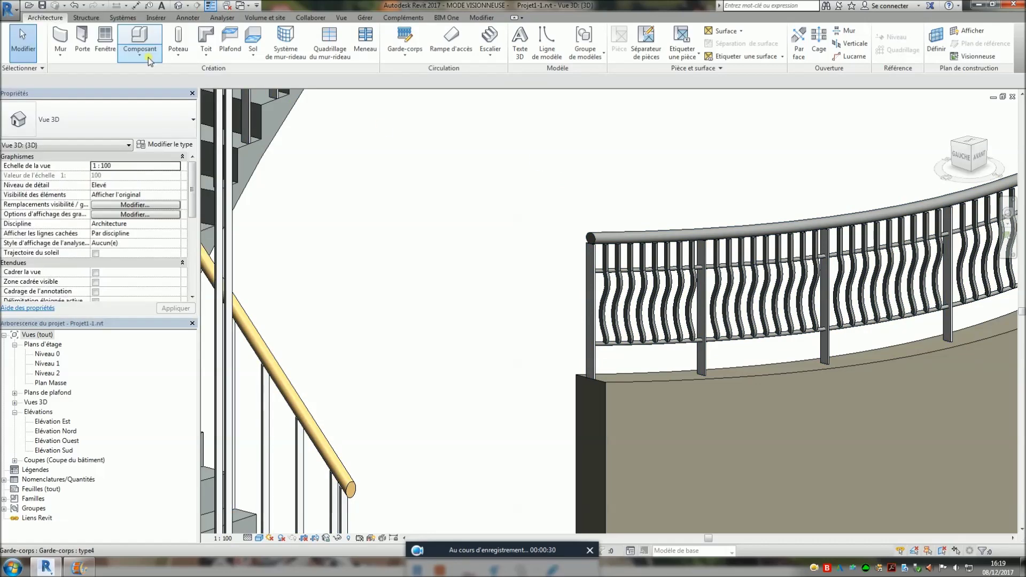
pyautogui.click(378, 93)
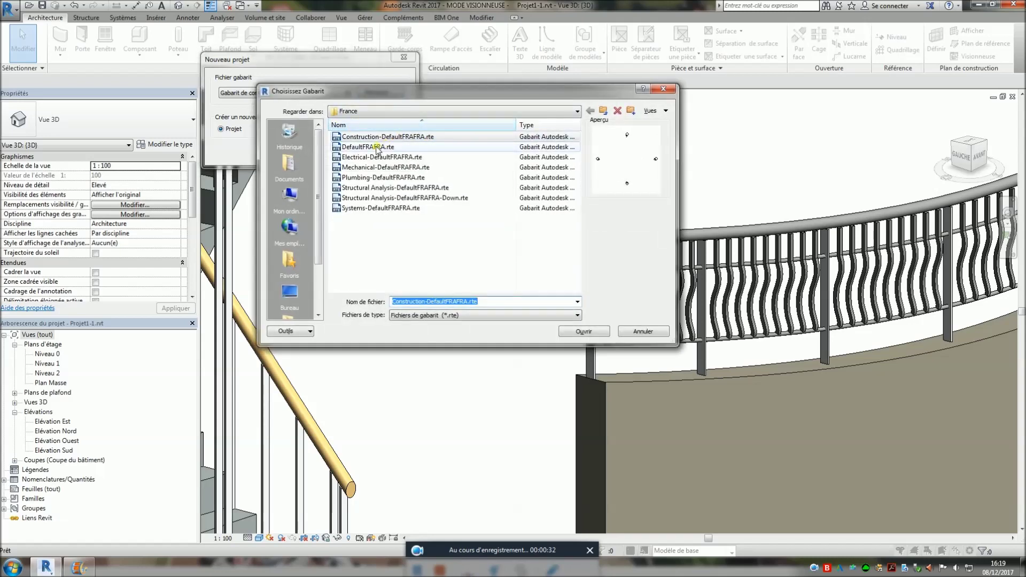
pyautogui.press('Return')
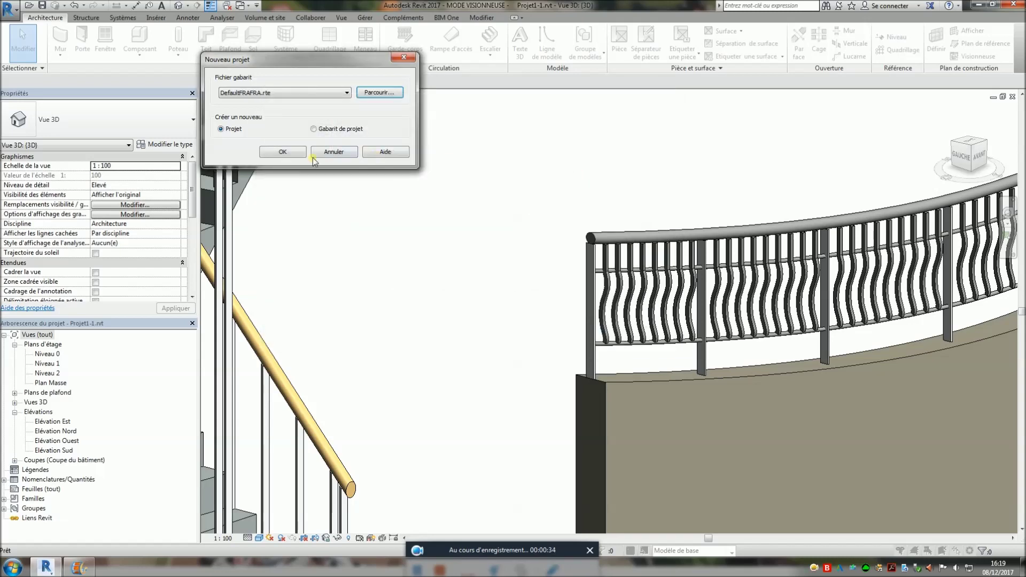
pyautogui.click(277, 154)
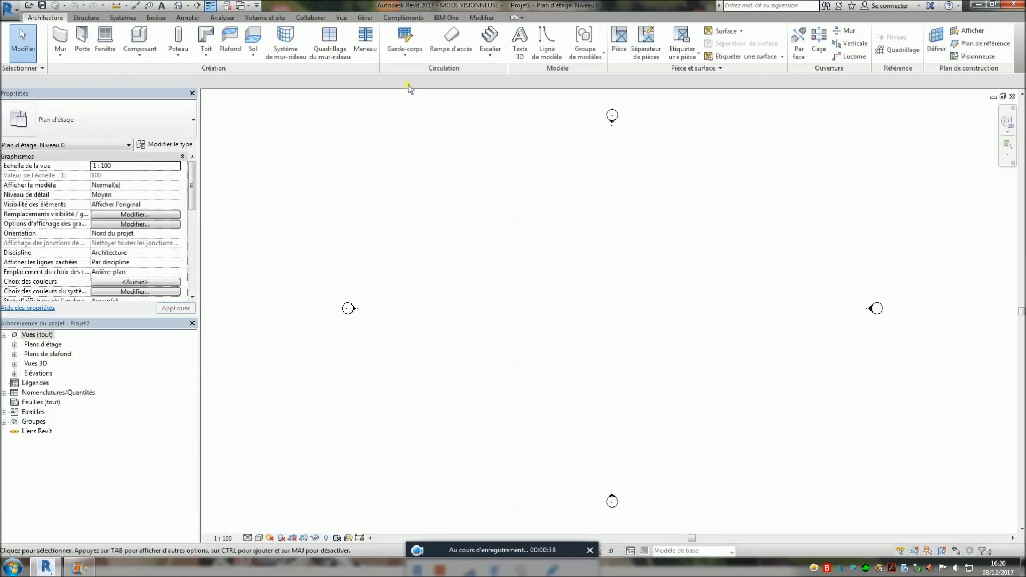
# Step: Sketch a straight horizontal Type Bateau railing about 21.1 m long on Niveau 0, finish it and show it in 3D
pyautogui.click(405, 51)
pyautogui.click(414, 79)
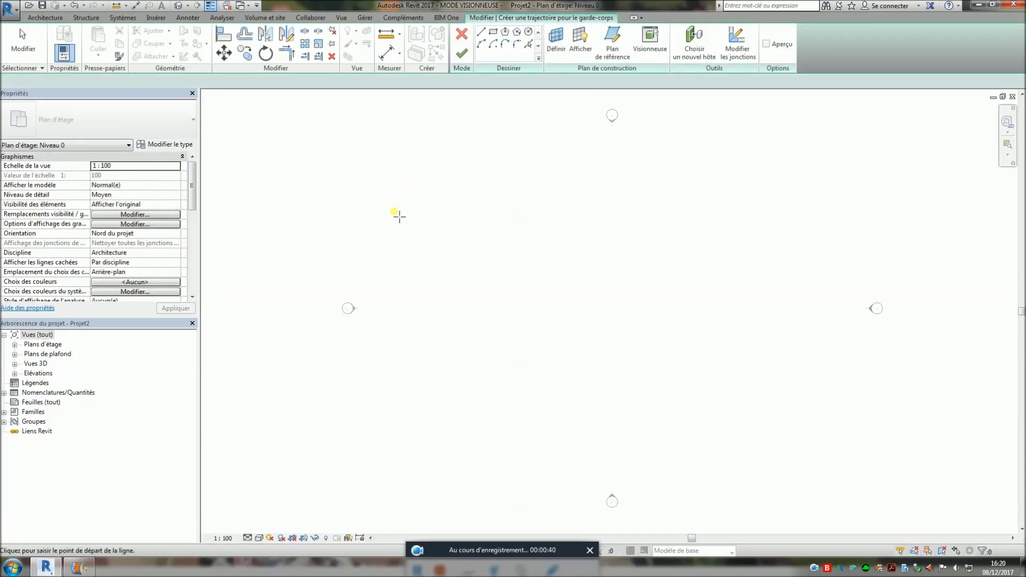
pyautogui.click(117, 126)
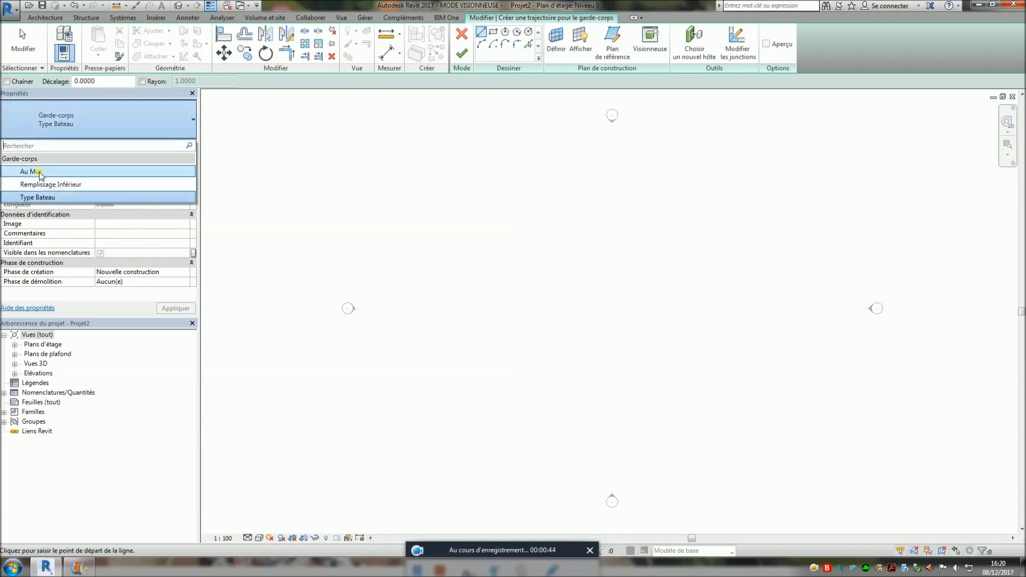
pyautogui.click(70, 185)
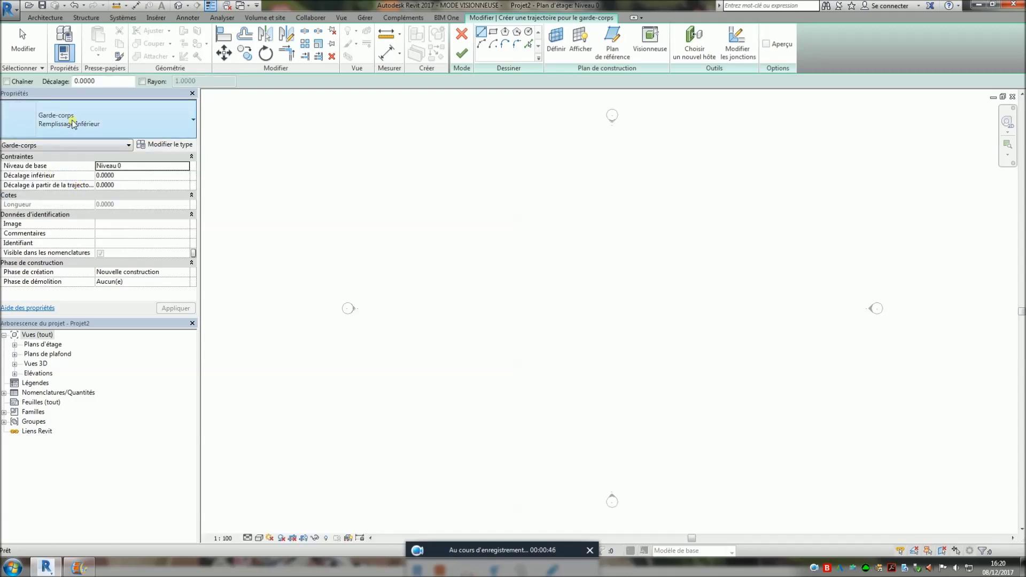
pyautogui.click(74, 124)
pyautogui.click(65, 195)
pyautogui.click(441, 225)
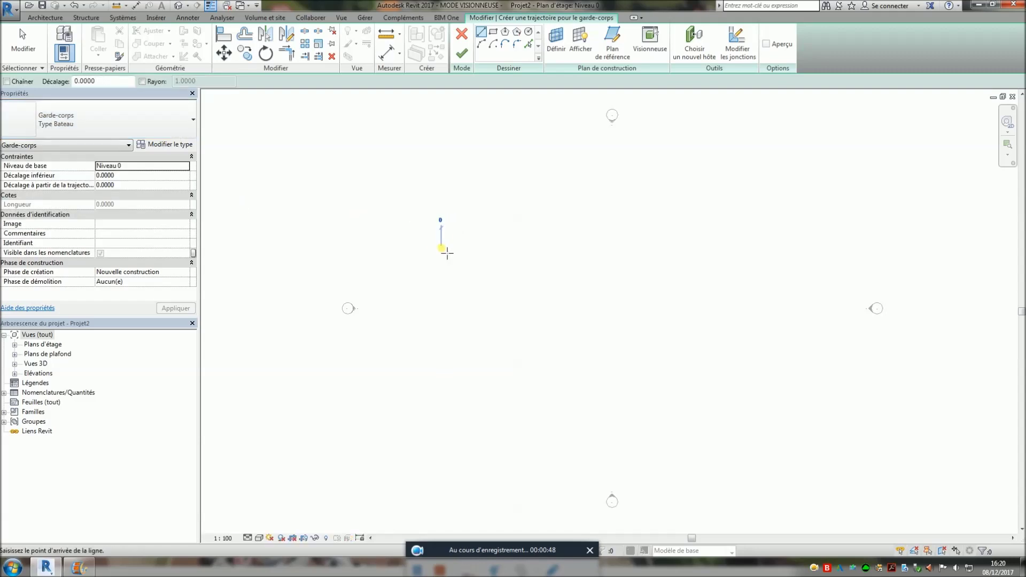
pyautogui.click(641, 247)
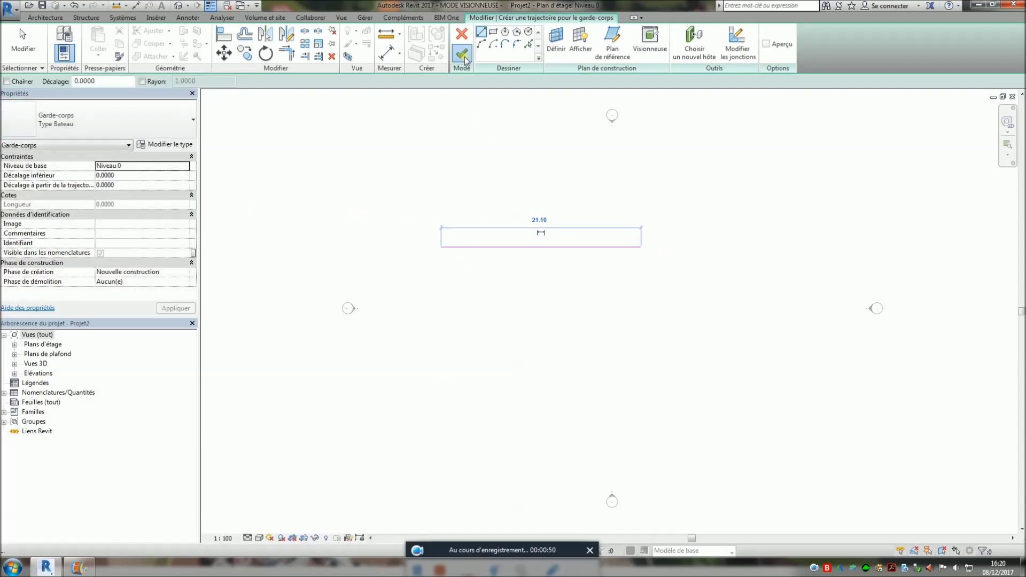
pyautogui.click(465, 57)
pyautogui.click(532, 317)
pyautogui.click(179, 6)
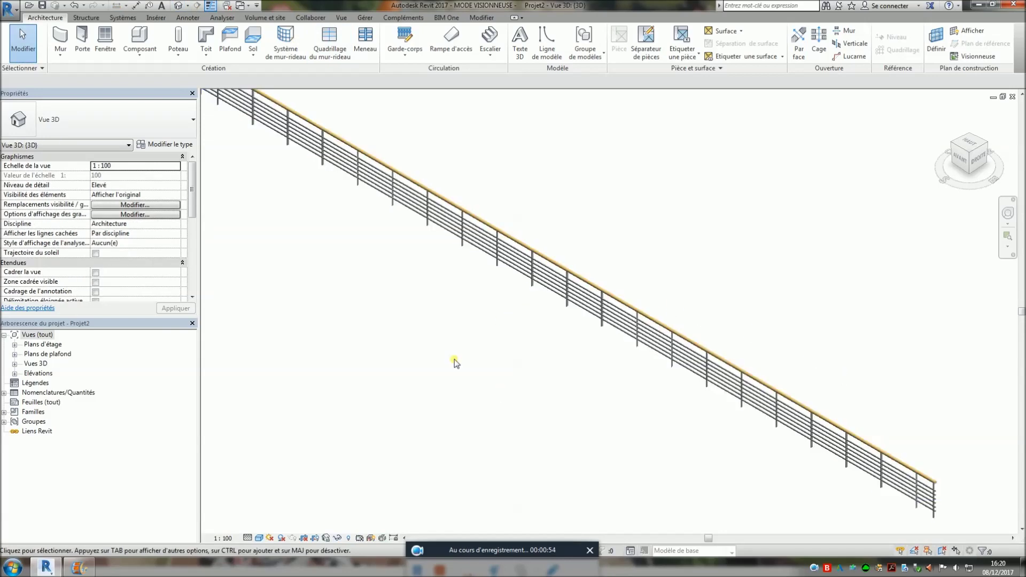
# Step: Delete rails 05, 04, 03 and 02 from the rail structure of the Type Bateau railing type
pyautogui.click(517, 259)
pyautogui.scroll(5, 513, 306)
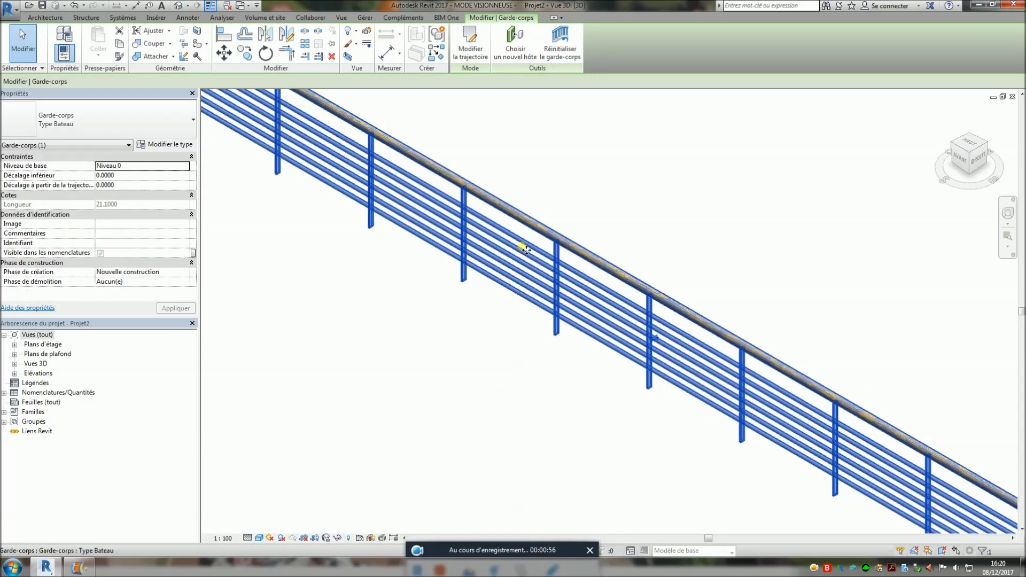
pyautogui.click(164, 145)
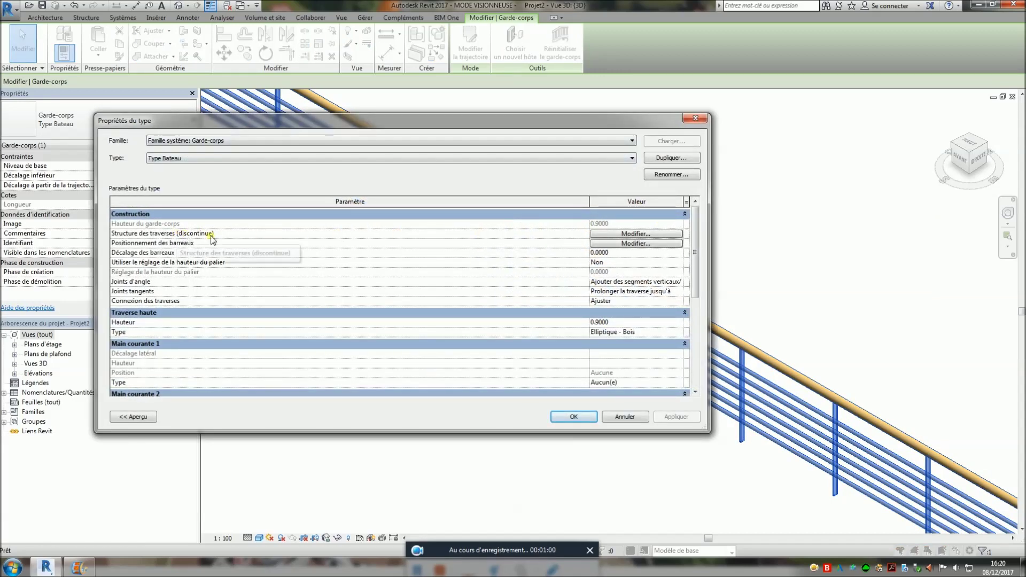
pyautogui.click(629, 236)
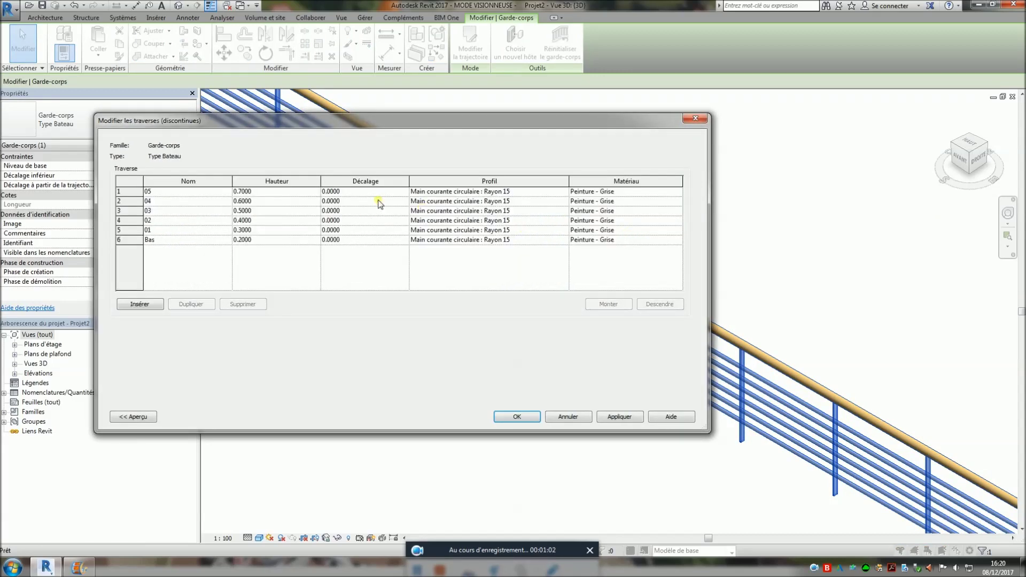
pyautogui.click(123, 194)
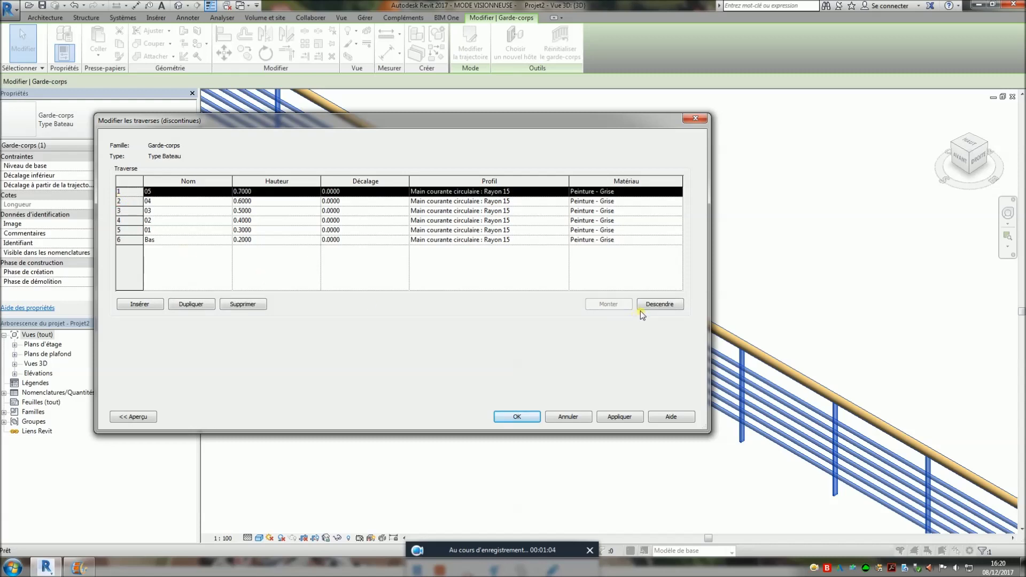
pyautogui.click(255, 307)
pyautogui.click(255, 307)
pyautogui.click(255, 307)
pyautogui.click(255, 306)
pyautogui.click(614, 418)
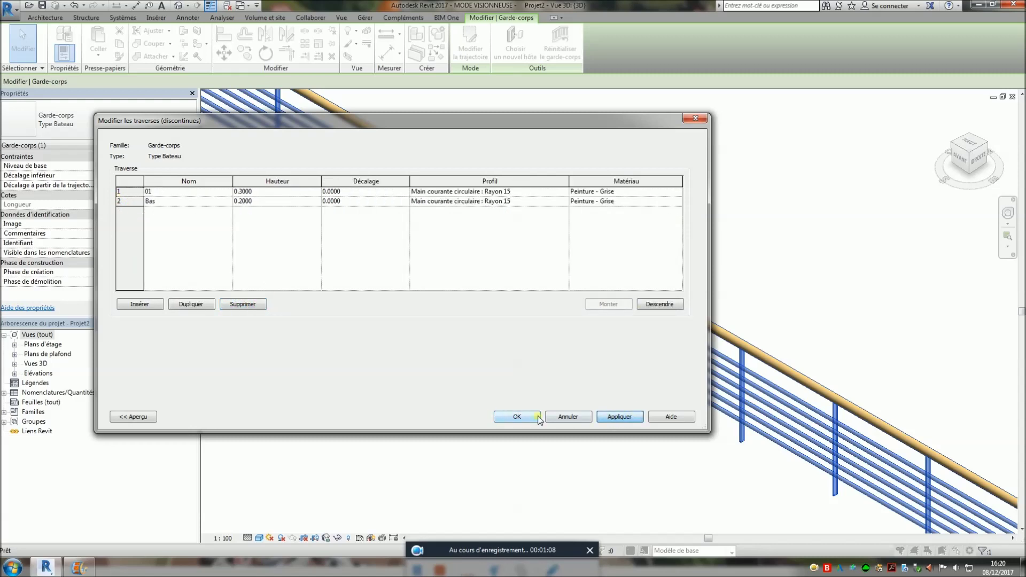
pyautogui.click(505, 417)
pyautogui.click(575, 417)
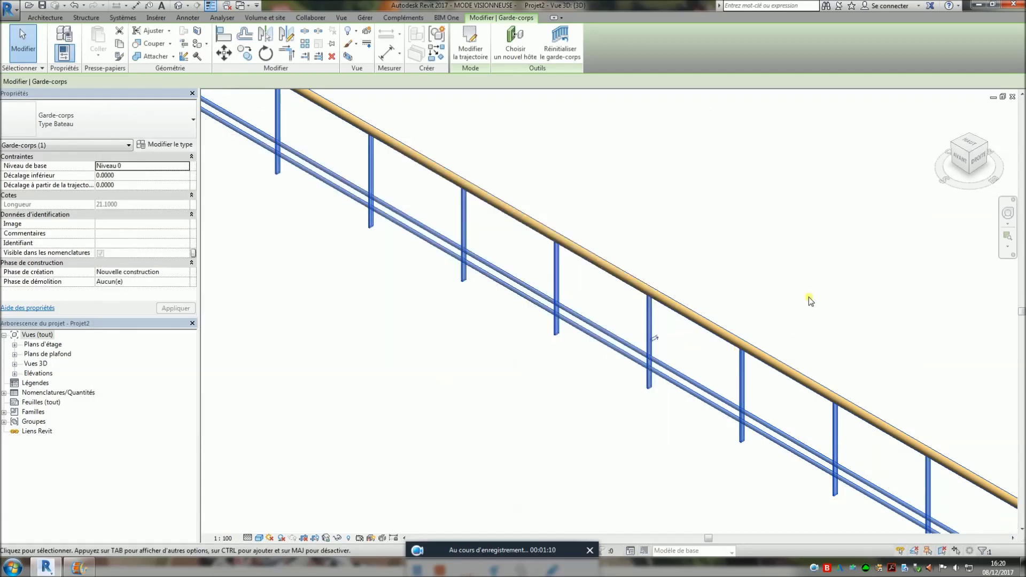
pyautogui.click(808, 300)
# Step: Set the height of rail 01 to 0.7 in the railing type's rail structure
pyautogui.click(646, 356)
pyautogui.click(168, 145)
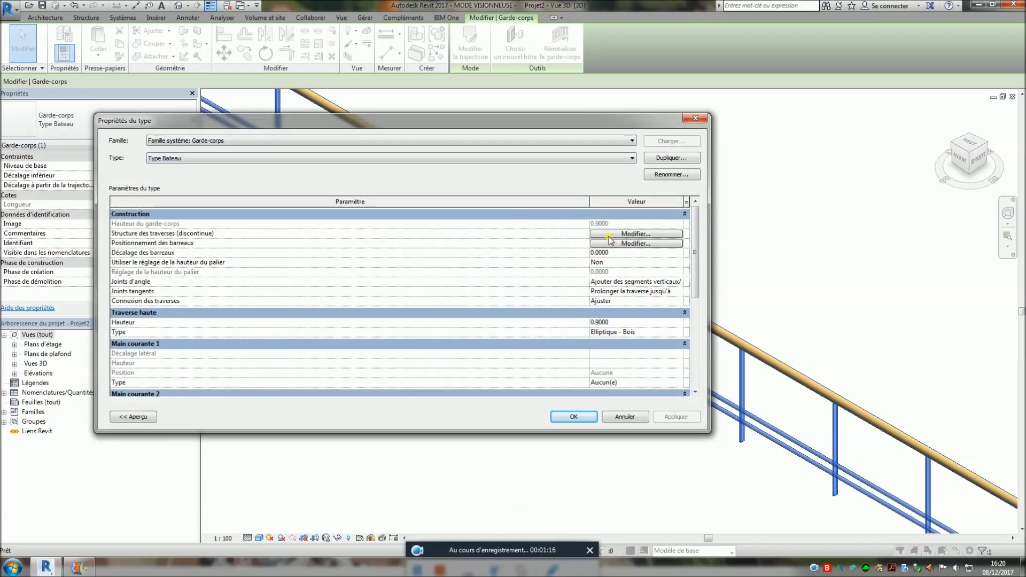
pyautogui.click(611, 235)
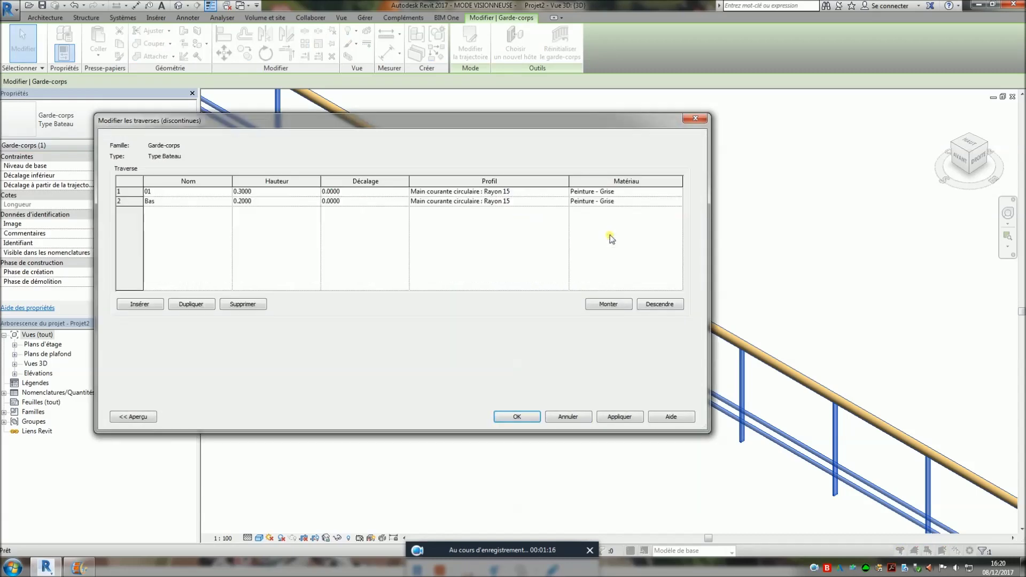
pyautogui.click(267, 193)
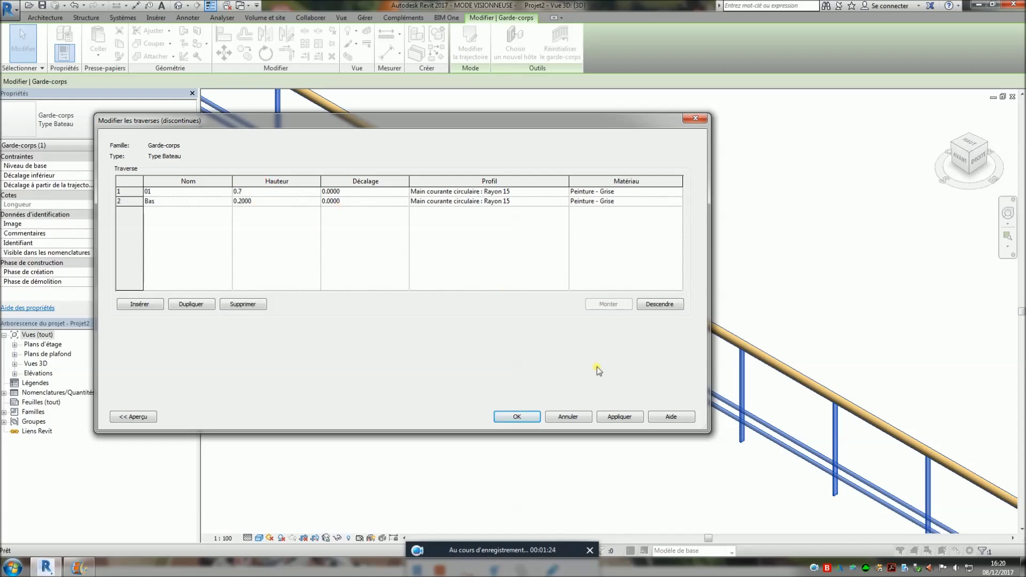
pyautogui.click(620, 417)
pyautogui.click(517, 417)
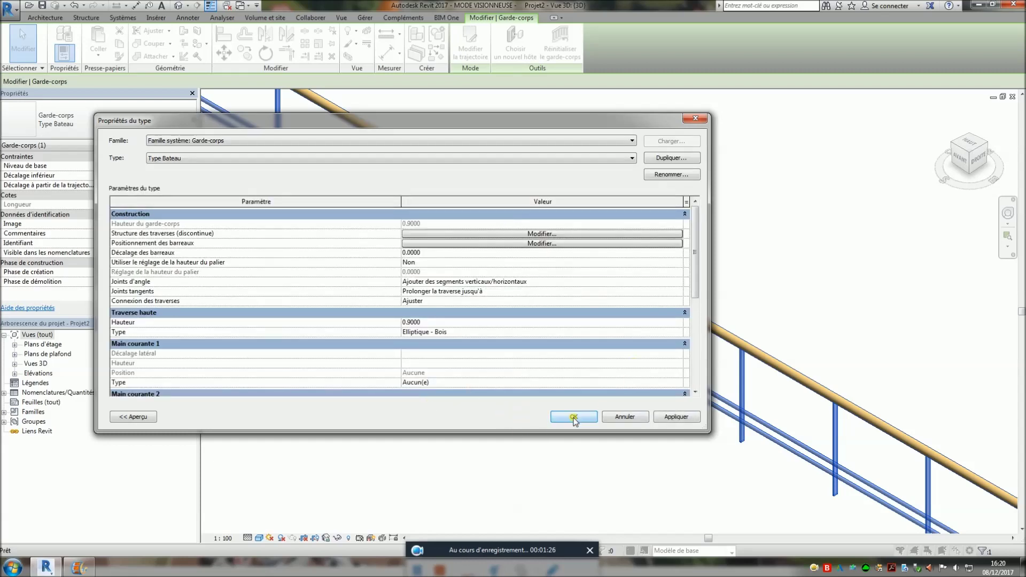
pyautogui.click(571, 414)
pyautogui.click(812, 337)
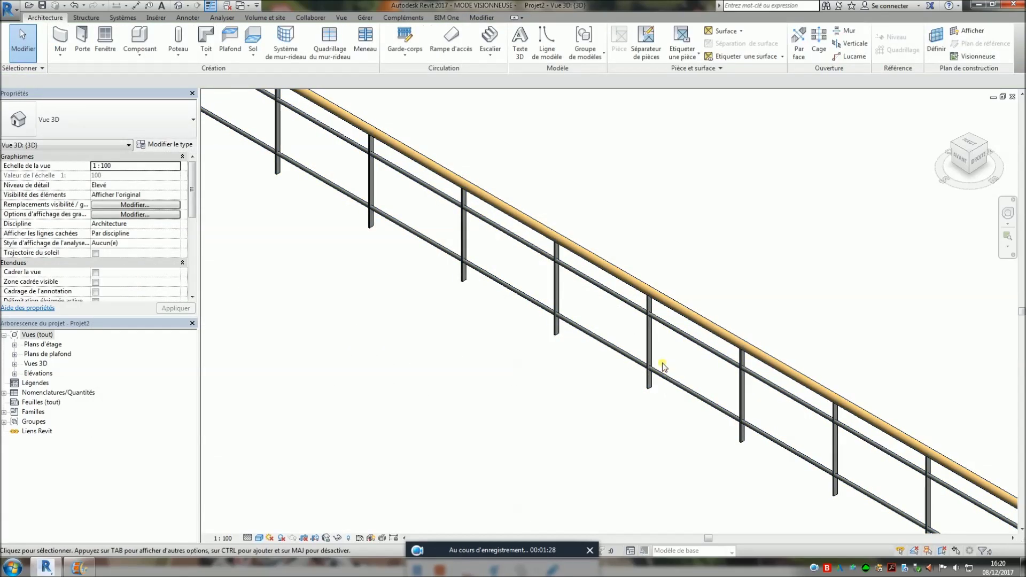
# Step: Create a new family from the Barreau métrique.rft template
pyautogui.click(14, 11)
pyautogui.moveTo(40, 47)
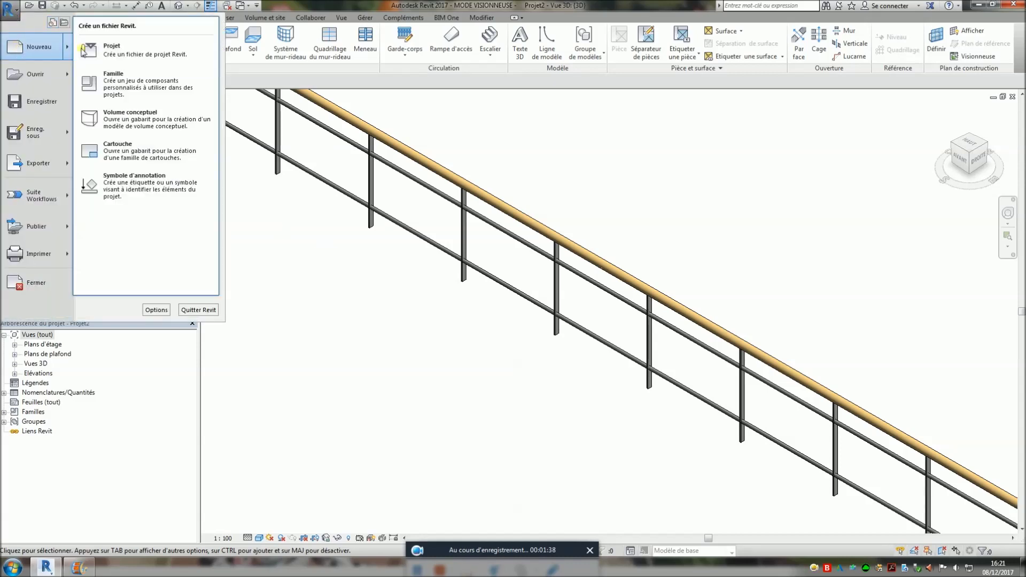
pyautogui.click(140, 87)
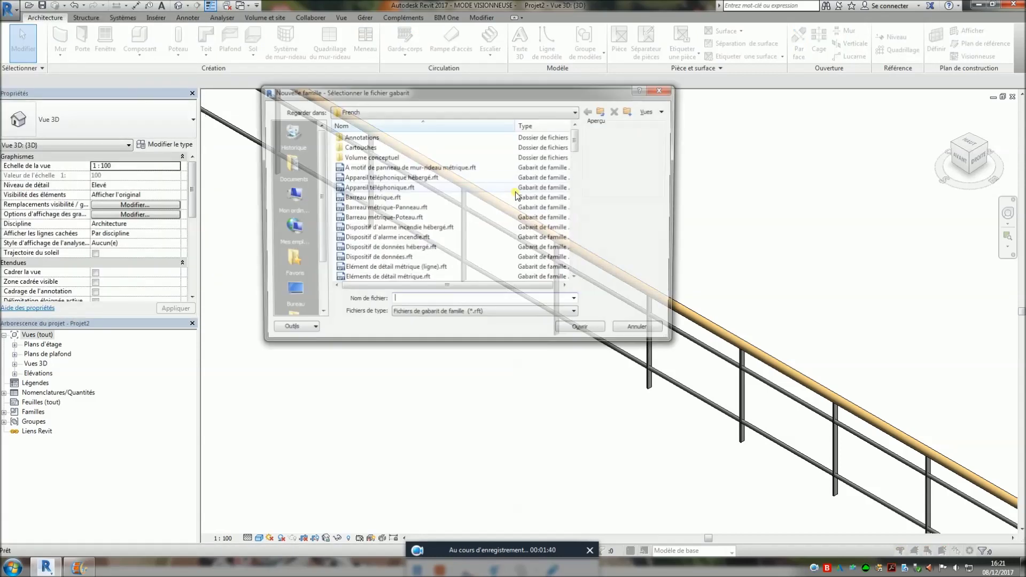
pyautogui.click(405, 198)
pyautogui.click(600, 334)
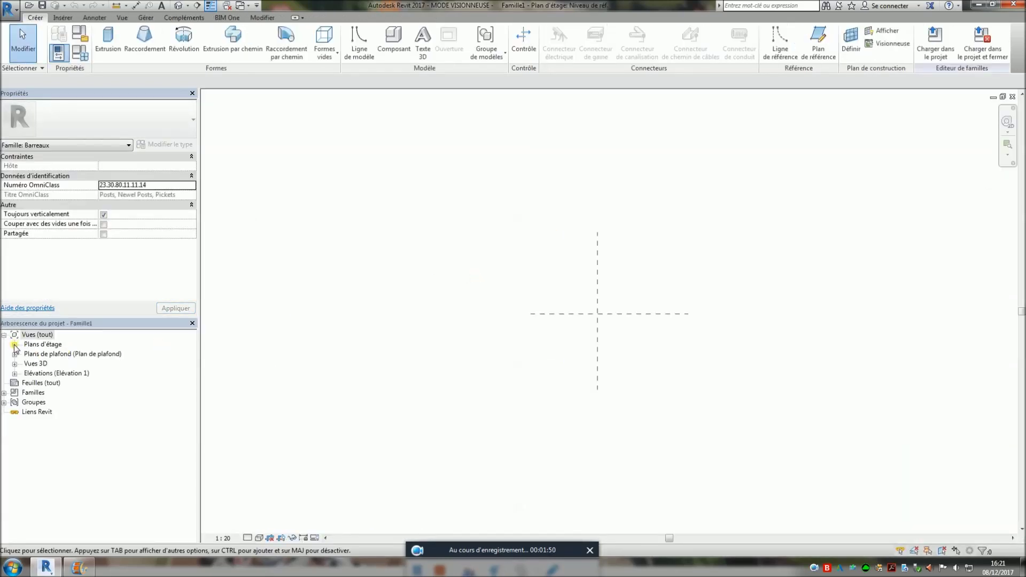
# Step: Open the Droite elevation view of the baluster family
pyautogui.click(15, 373)
pyautogui.click(46, 402)
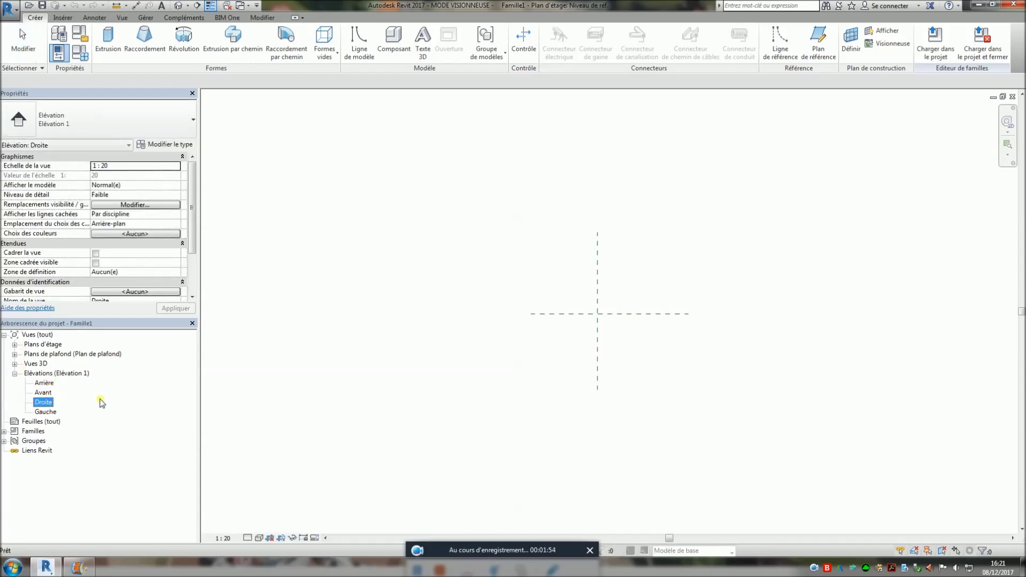
pyautogui.doubleClick(45, 403)
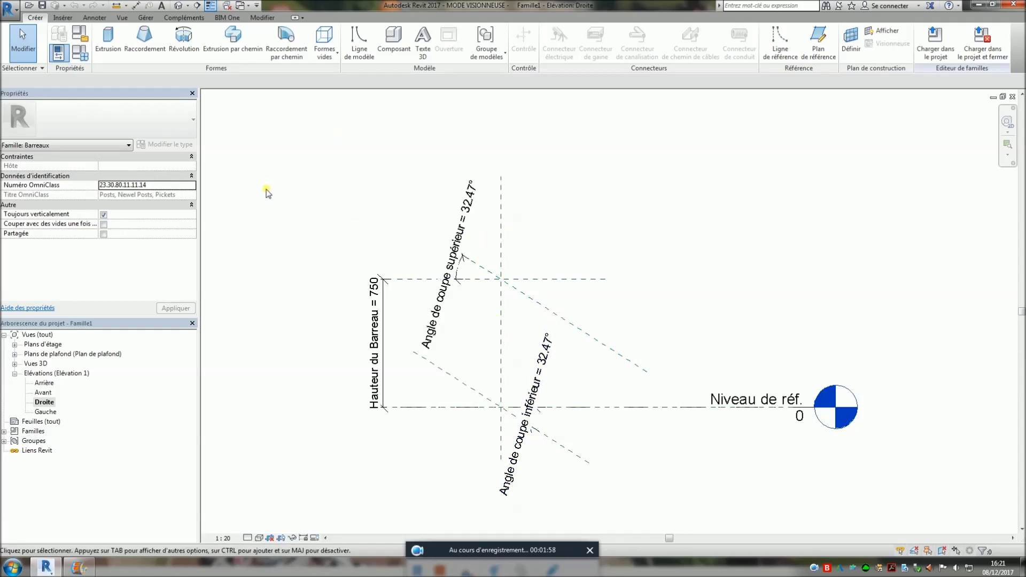
# Step: Start an extrusion on the reference plane Centre (gauche/droite) as its work plane
pyautogui.click(108, 40)
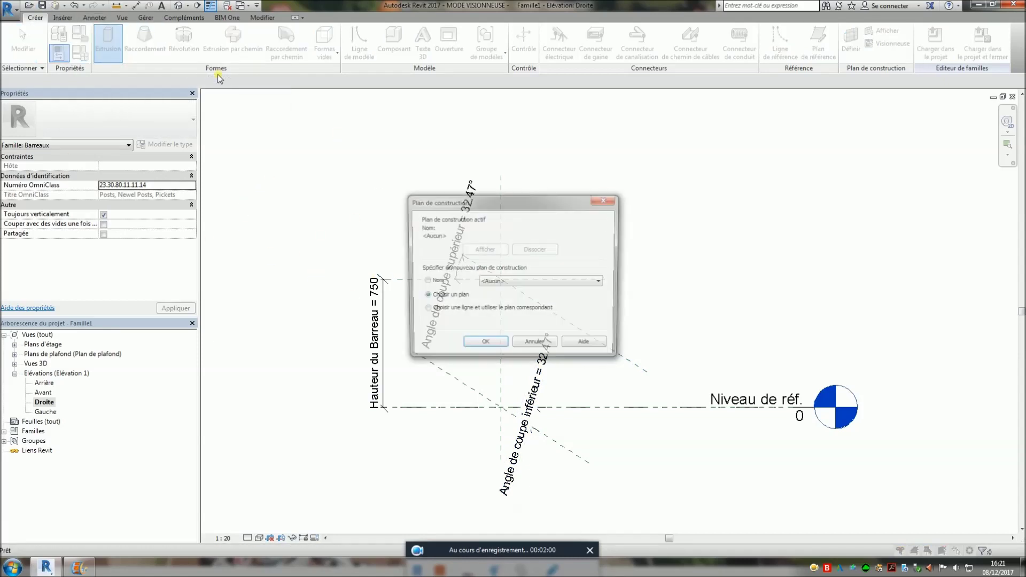
pyautogui.click(608, 199)
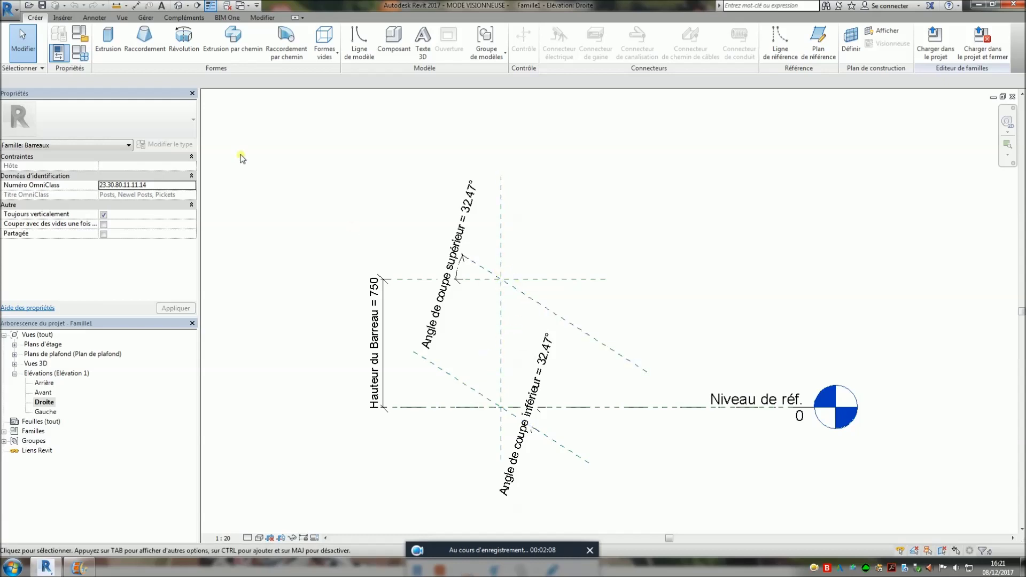
pyautogui.click(108, 39)
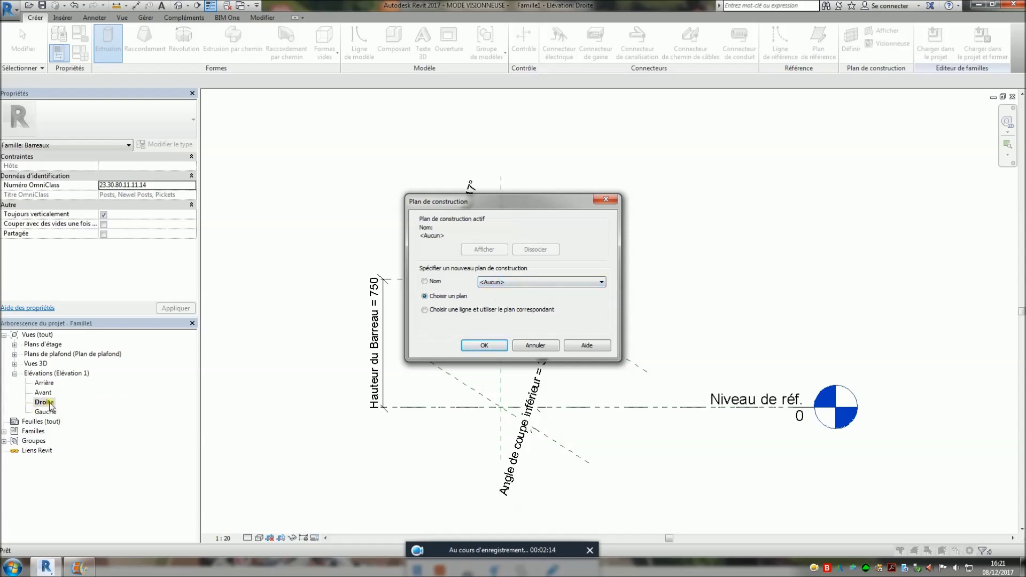
pyautogui.click(540, 284)
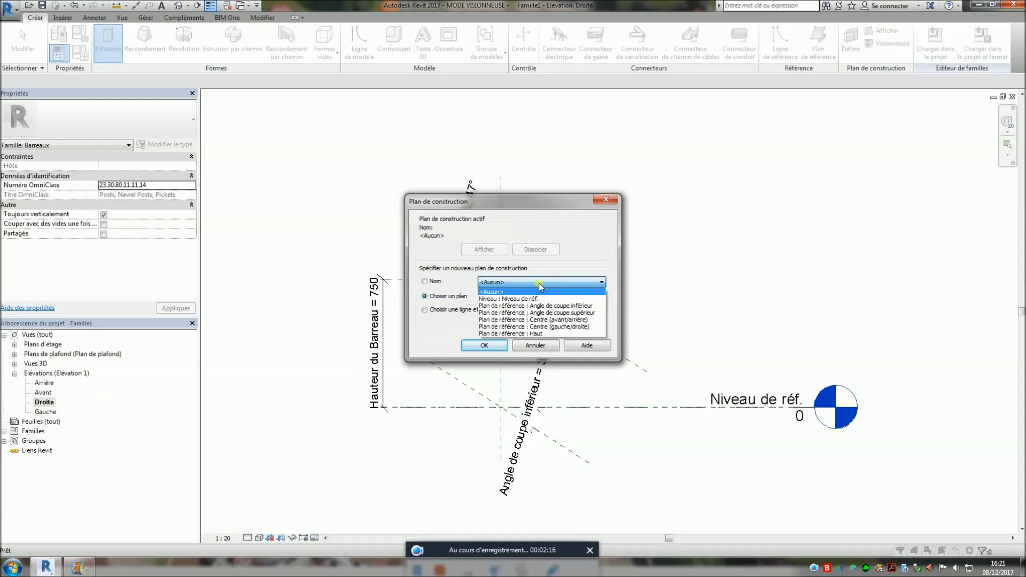
pyautogui.click(571, 327)
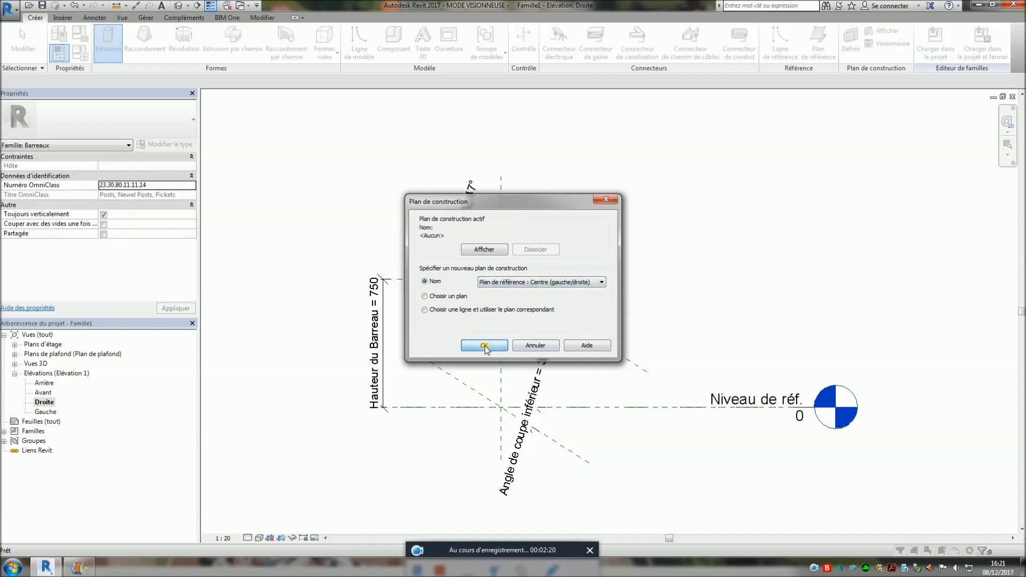
pyautogui.click(484, 346)
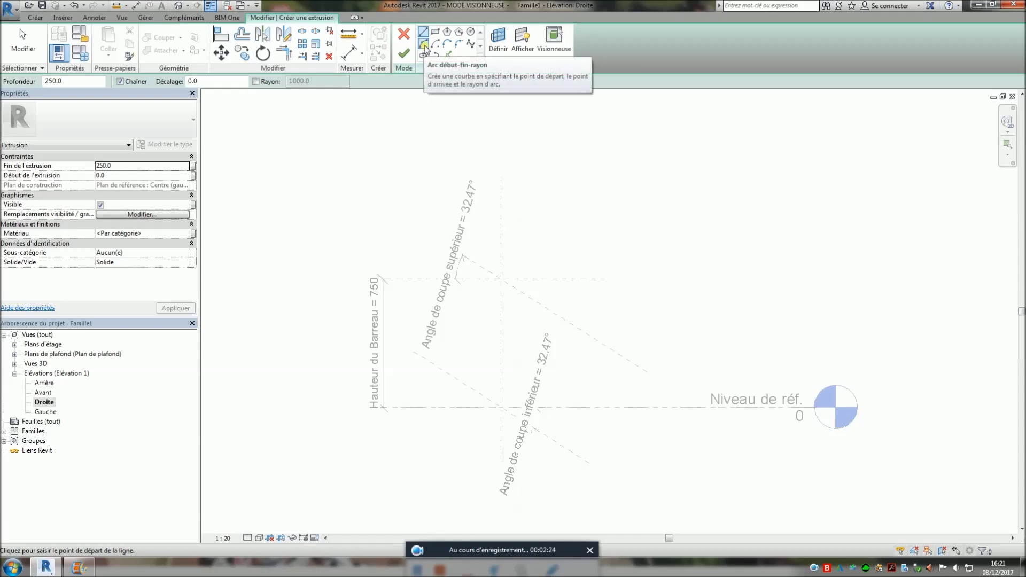
# Step: Draw an S-shaped spline near the vertical reference plane, from the upper height plane down to the reference level
pyautogui.click(425, 45)
pyautogui.click(469, 44)
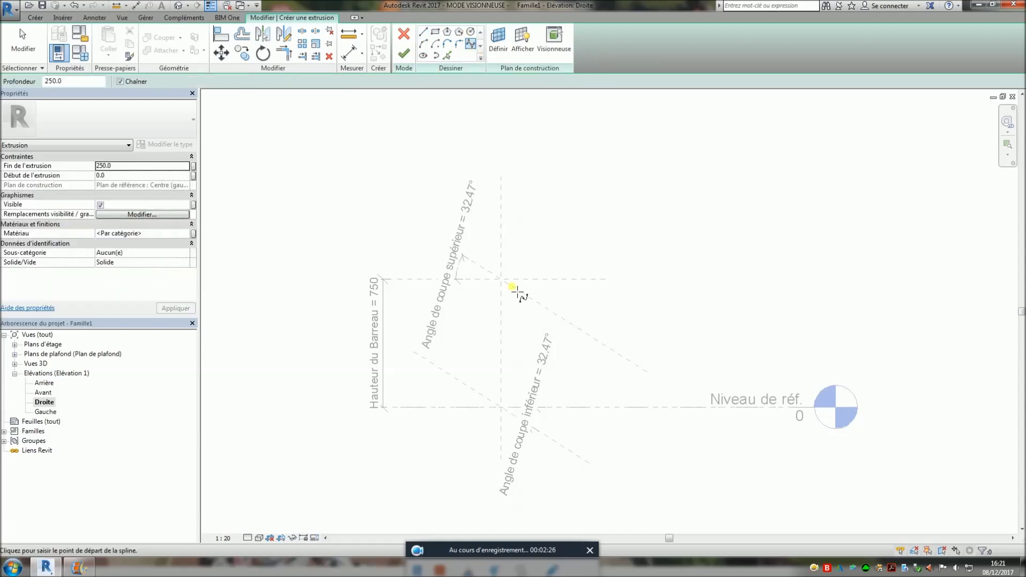
pyautogui.scroll(4, 507, 278)
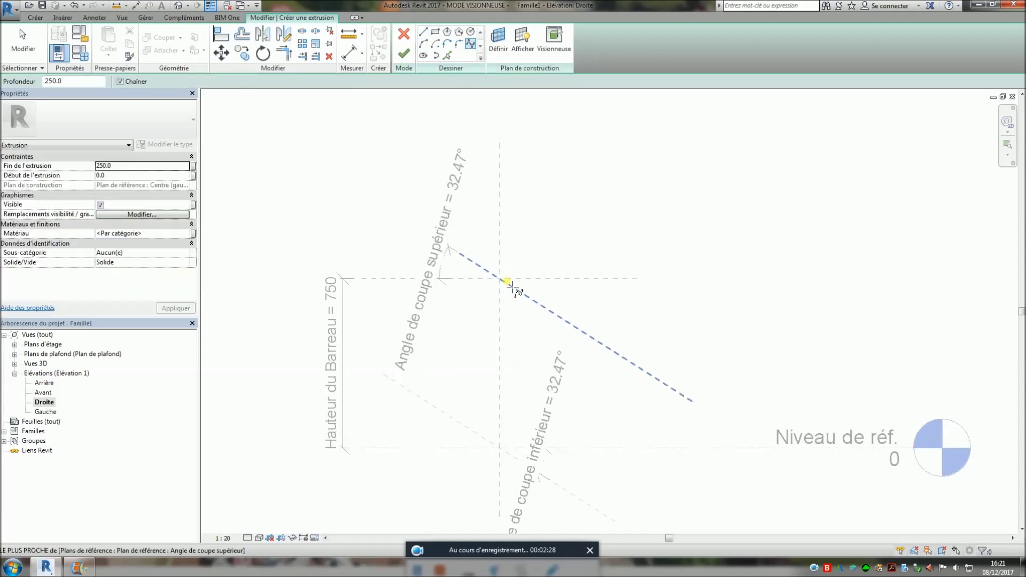
pyautogui.click(506, 278)
pyautogui.click(473, 328)
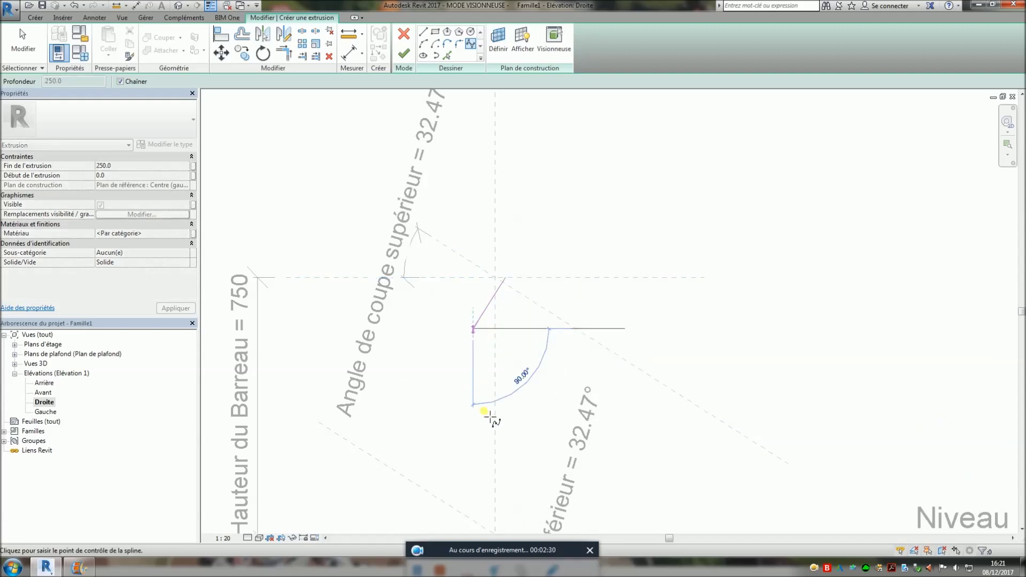
pyautogui.click(460, 411)
pyautogui.moveTo(465, 422); pyautogui.dragTo(441, 319, button='middle')
pyautogui.click(446, 325)
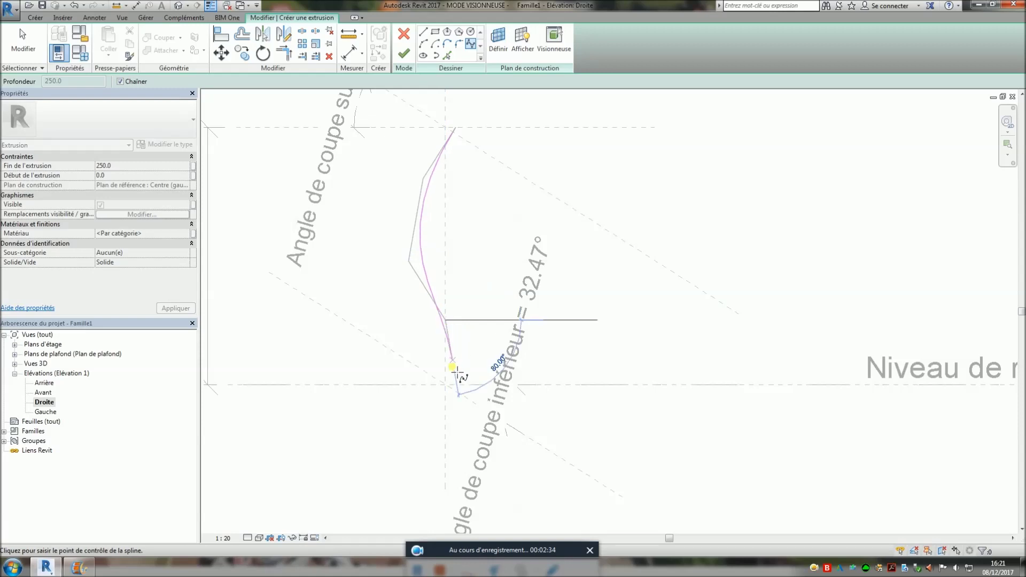
pyautogui.click(446, 381)
pyautogui.click(425, 384)
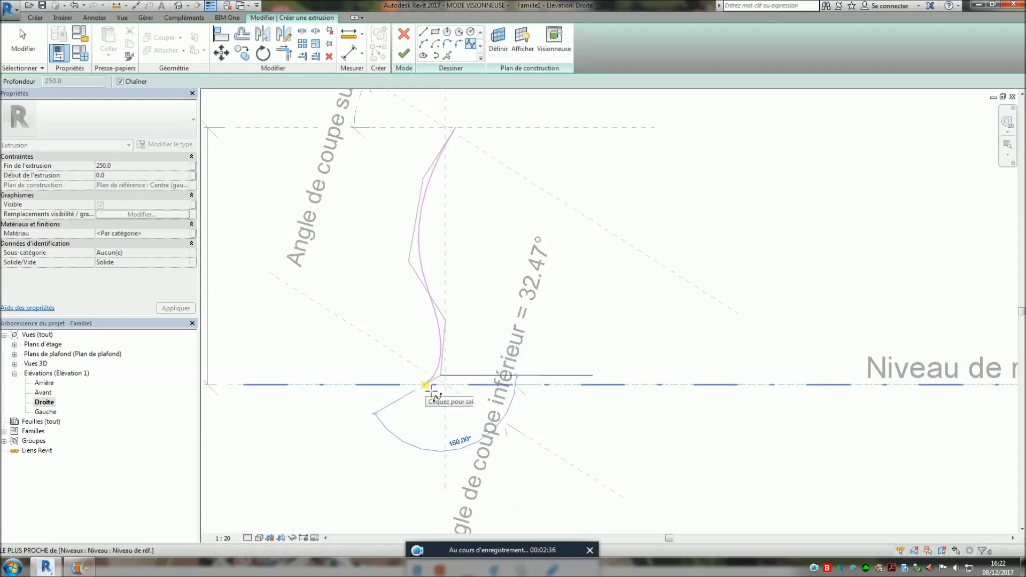
pyautogui.scroll(1, 434, 393)
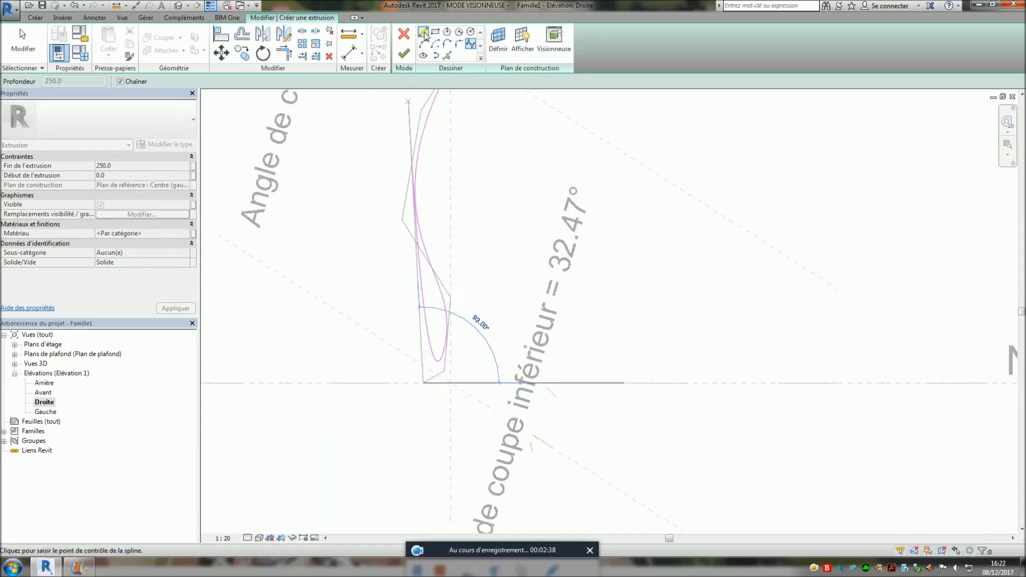
pyautogui.click(423, 33)
pyautogui.click(424, 382)
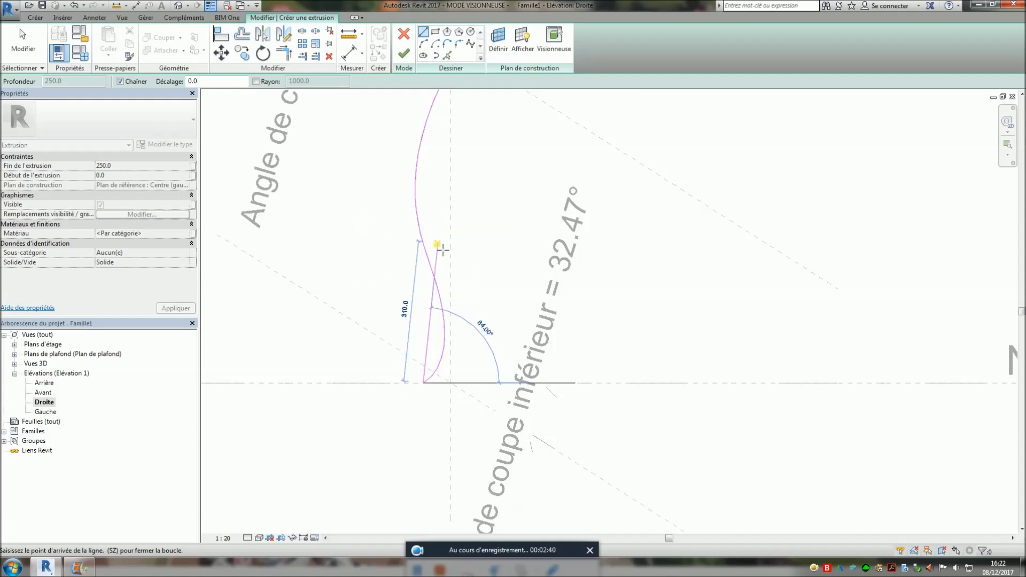
pyautogui.press('Escape')
pyautogui.scroll(-4, 459, 251)
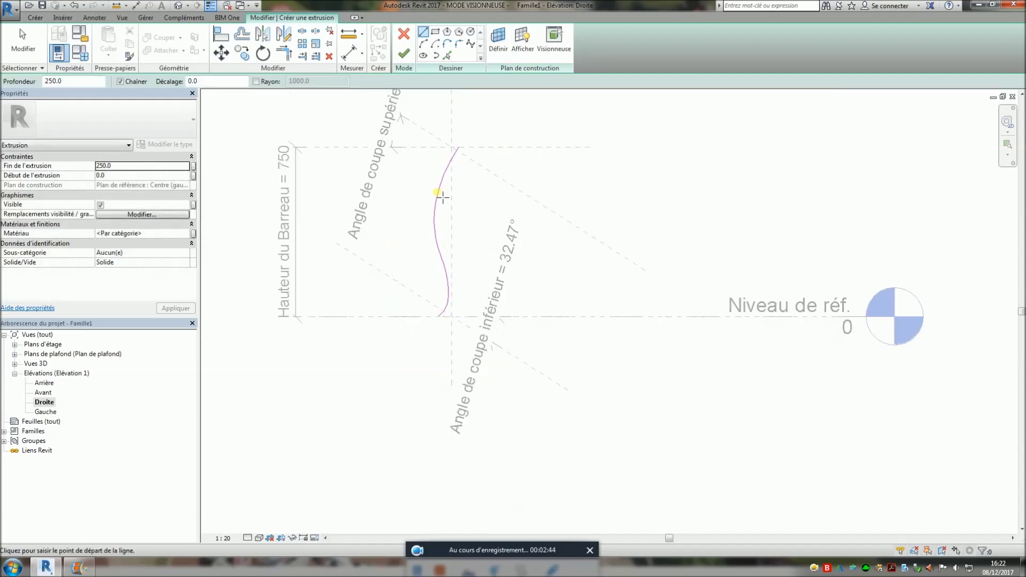
pyautogui.press('Escape')
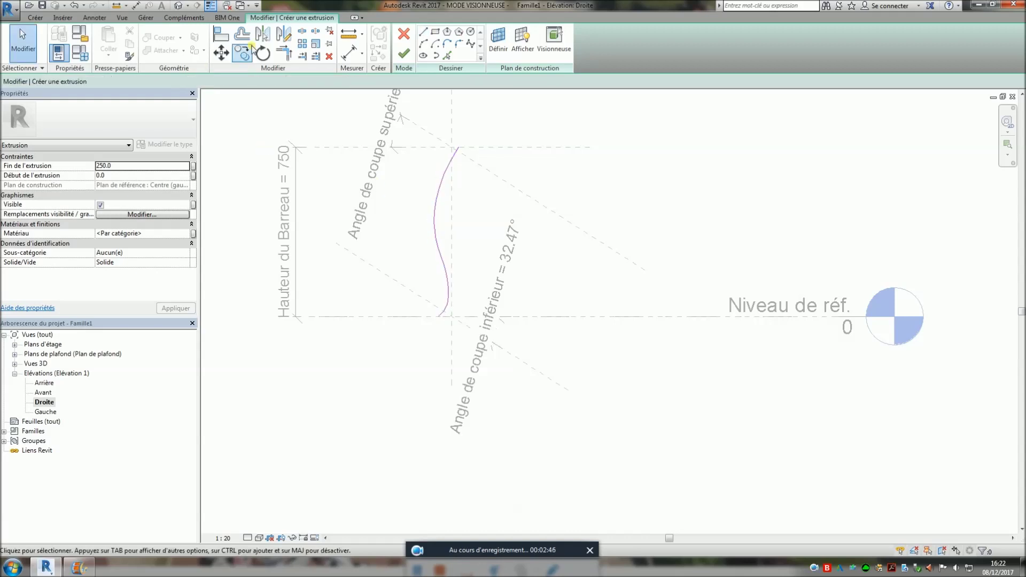
# Step: Offset a copy of the S-shaped spline by 10 to form the second side of the baluster profile
pyautogui.click(243, 35)
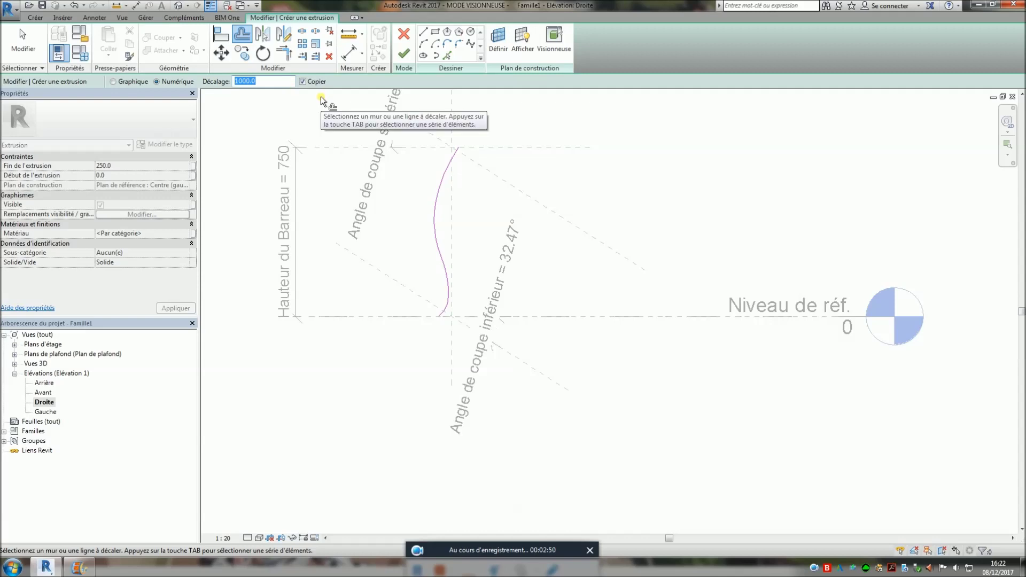
pyautogui.write('10')
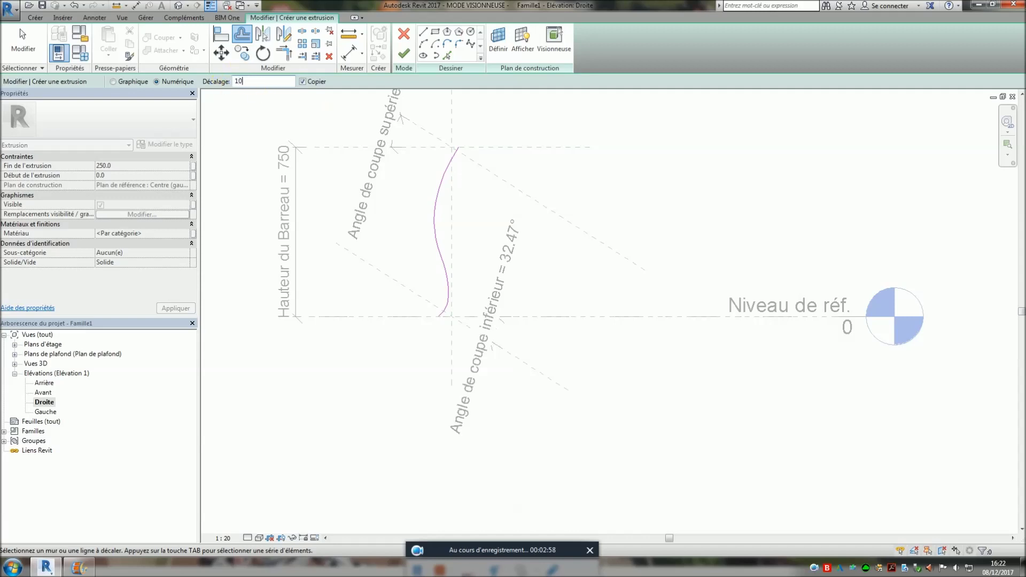
pyautogui.click(437, 217)
# Step: Close the upper end of the baluster profile with a straight line between the two splines
pyautogui.click(423, 32)
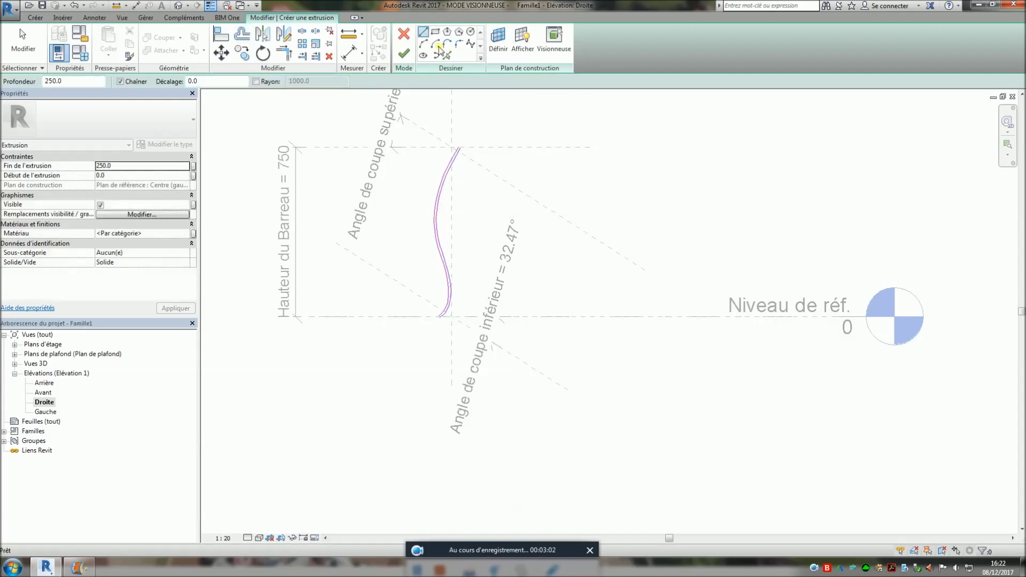
pyautogui.scroll(4, 458, 151)
pyautogui.click(461, 153)
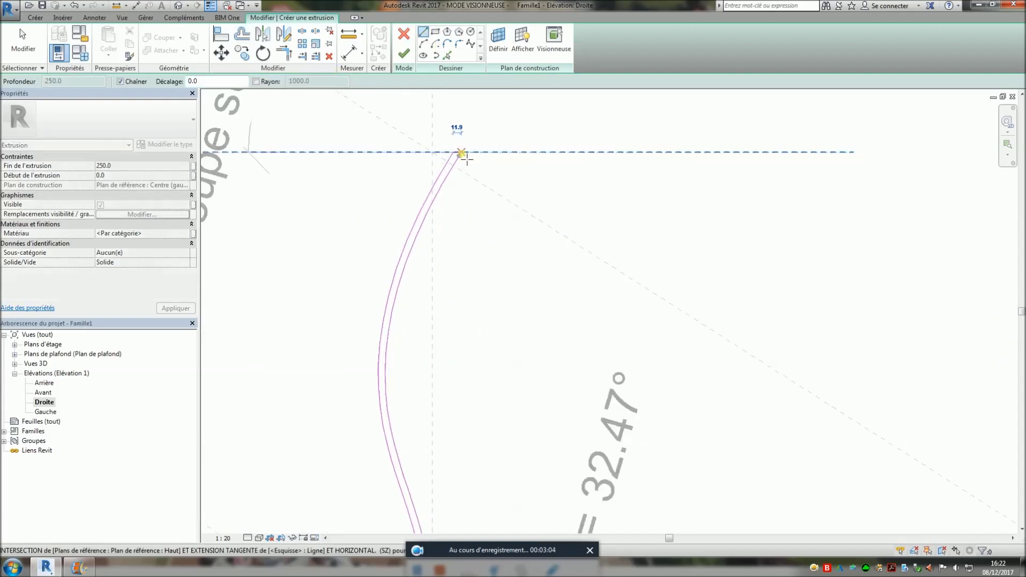
pyautogui.scroll(1, 468, 160)
pyautogui.scroll(3, 468, 160)
pyautogui.click(461, 164)
# Step: Close the lower end of the baluster profile with a short line joining the two splines
pyautogui.scroll(-4, 518, 181)
pyautogui.scroll(-2, 518, 181)
pyautogui.moveTo(511, 380); pyautogui.dragTo(507, 219, button='middle')
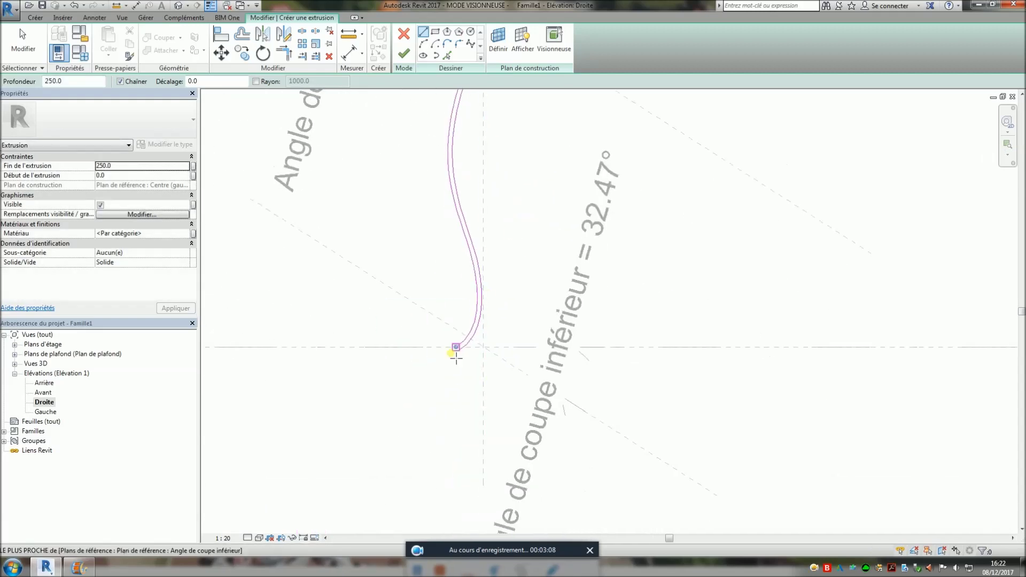
pyautogui.scroll(1, 457, 353)
pyautogui.click(463, 346)
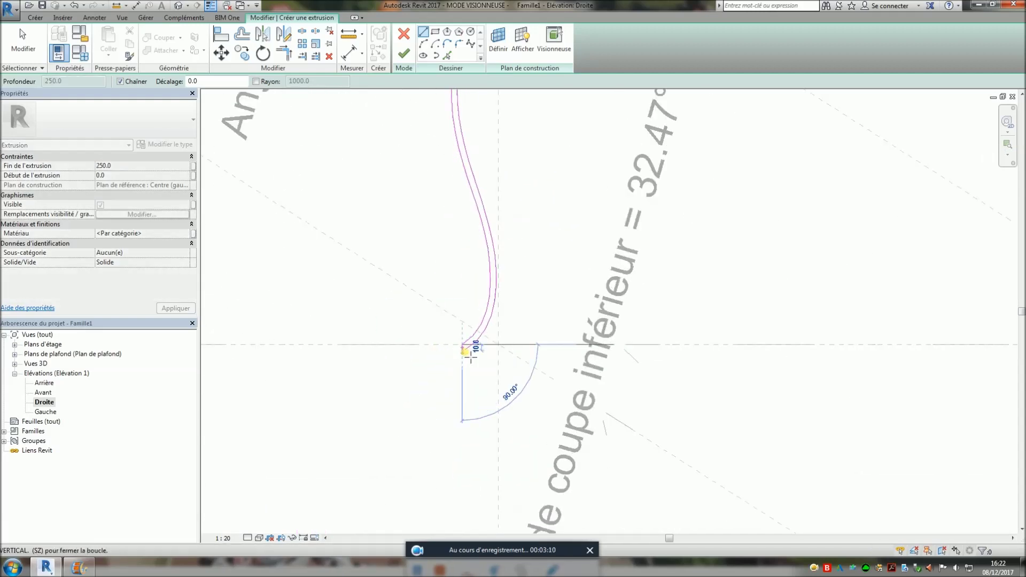
pyautogui.scroll(2, 469, 354)
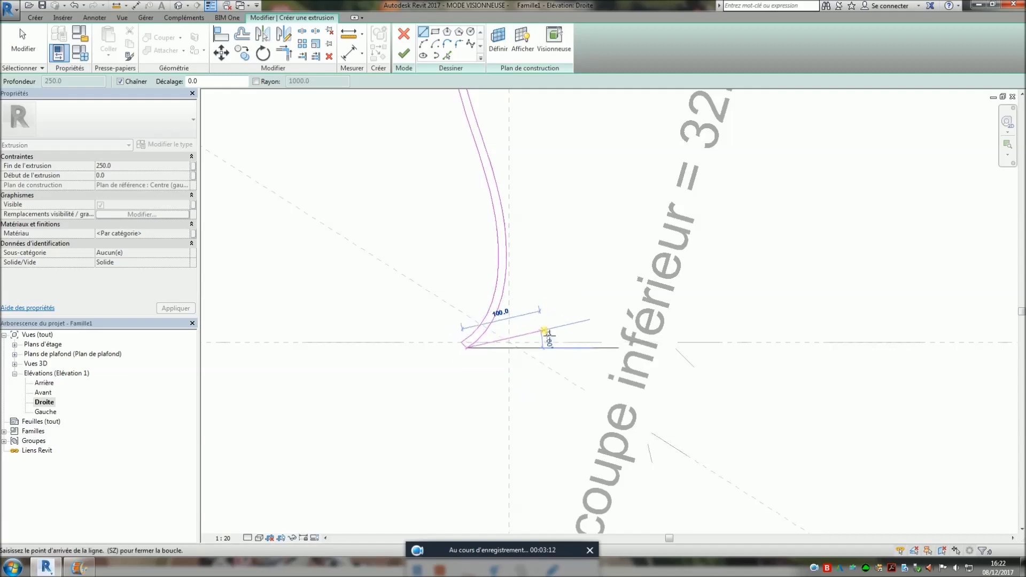
pyautogui.press('Escape')
pyautogui.press('Escape')
pyautogui.press('Escape')
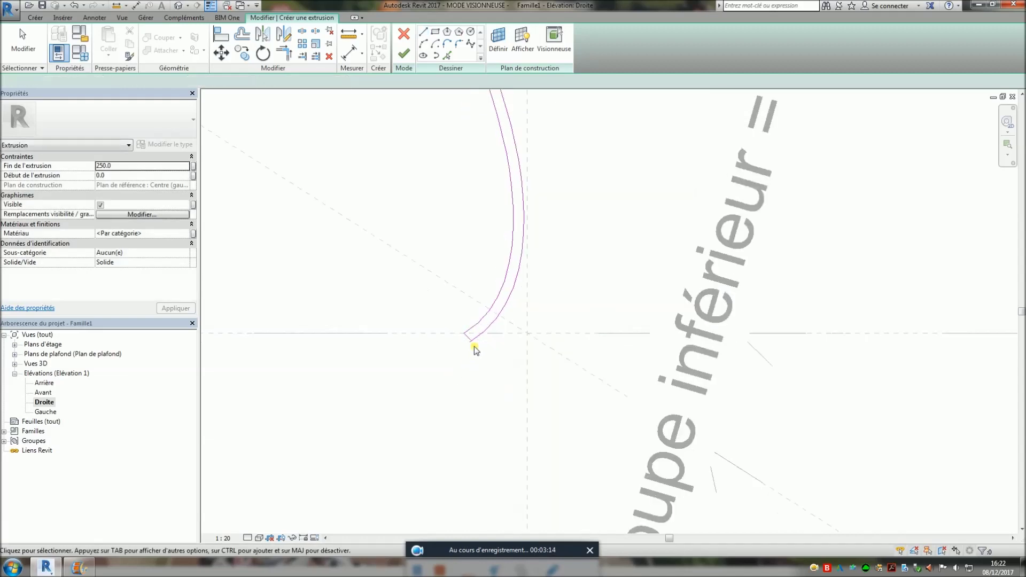
# Step: Adjust the sketch endpoint at the profile's lower end and finish the baluster extrusion
pyautogui.scroll(2, 467, 340)
pyautogui.click(469, 342)
pyautogui.moveTo(473, 343); pyautogui.dragTo(488, 342)
pyautogui.scroll(-2, 620, 240)
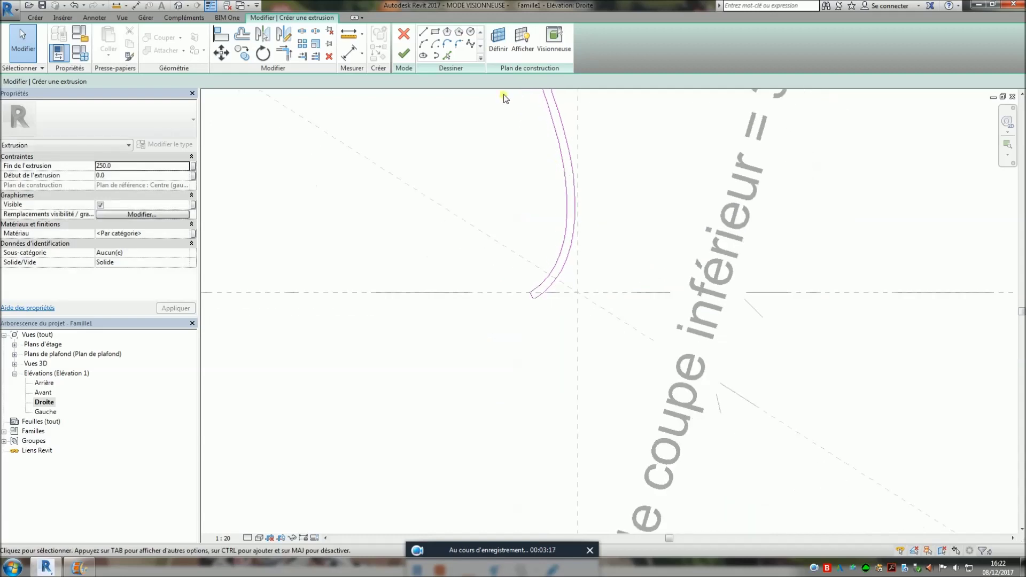
pyautogui.click(405, 53)
pyautogui.scroll(-1, 327, 194)
# Step: Set the baluster extrusion's end (Fin de l'extrusion) to 10 in the 3D view
pyautogui.click(179, 6)
pyautogui.keyDown('shift'); pyautogui.moveTo(715, 370); pyautogui.dragTo(788, 425, button='middle'); pyautogui.keyUp('shift')
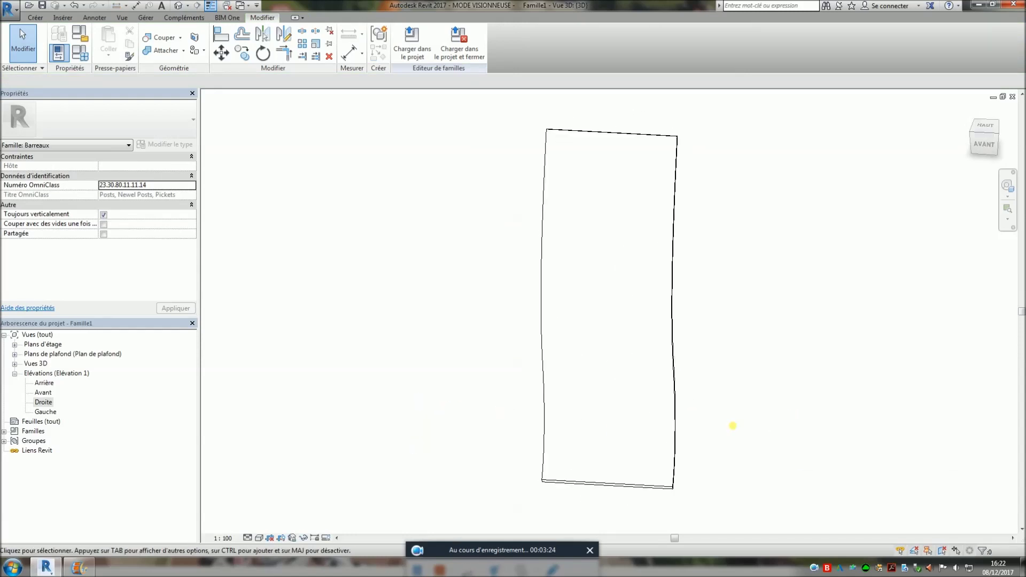
pyautogui.click(541, 267)
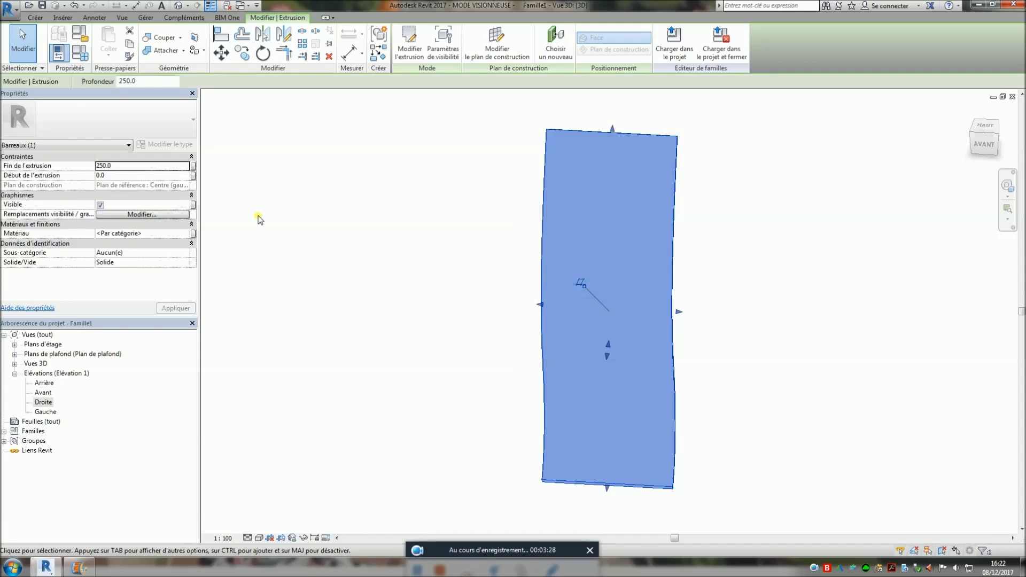
pyautogui.click(134, 165)
pyautogui.write('10')
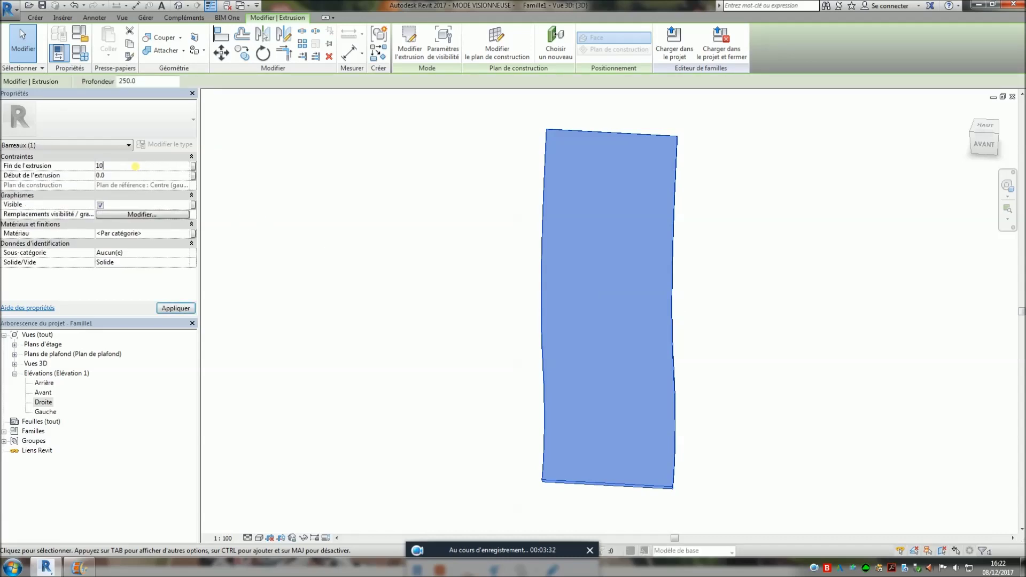
pyautogui.press('Return')
pyautogui.click(615, 344)
pyautogui.keyDown('shift'); pyautogui.moveTo(619, 343); pyautogui.dragTo(708, 437, button='middle'); pyautogui.keyUp('shift')
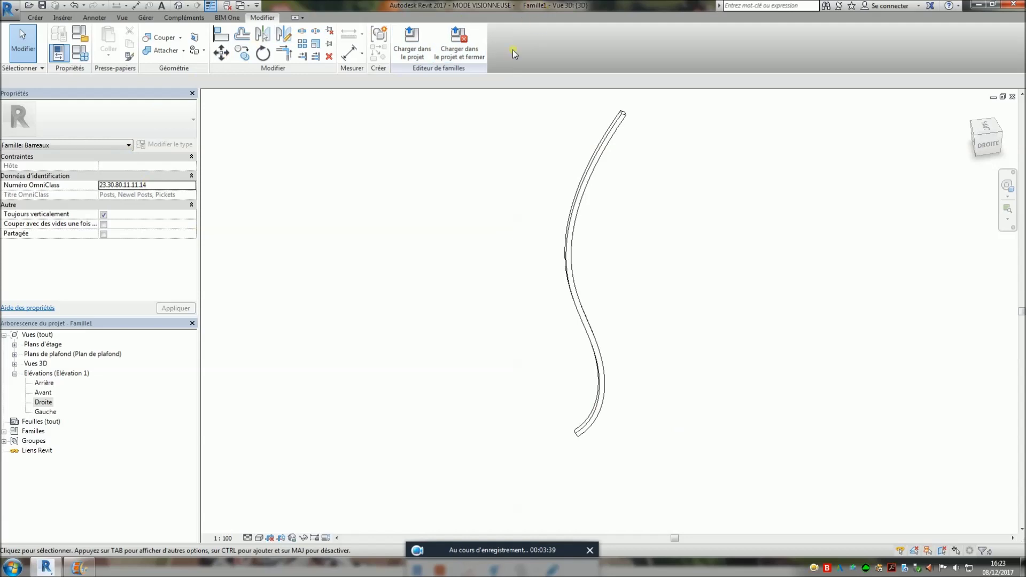
# Step: Load the baluster family into the open project Projet2
pyautogui.click(421, 49)
pyautogui.click(444, 233)
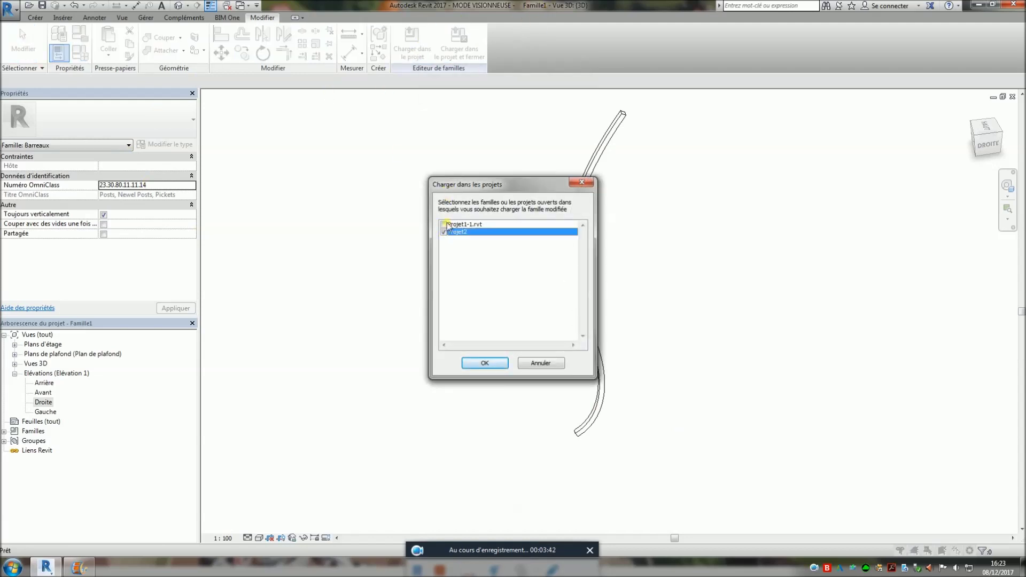
pyautogui.click(493, 362)
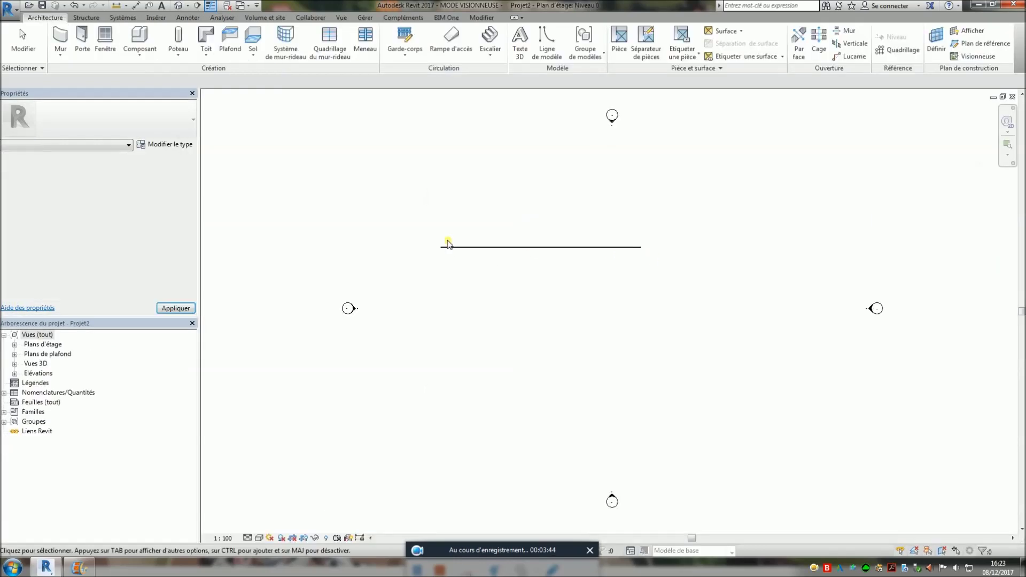
pyautogui.click(174, 144)
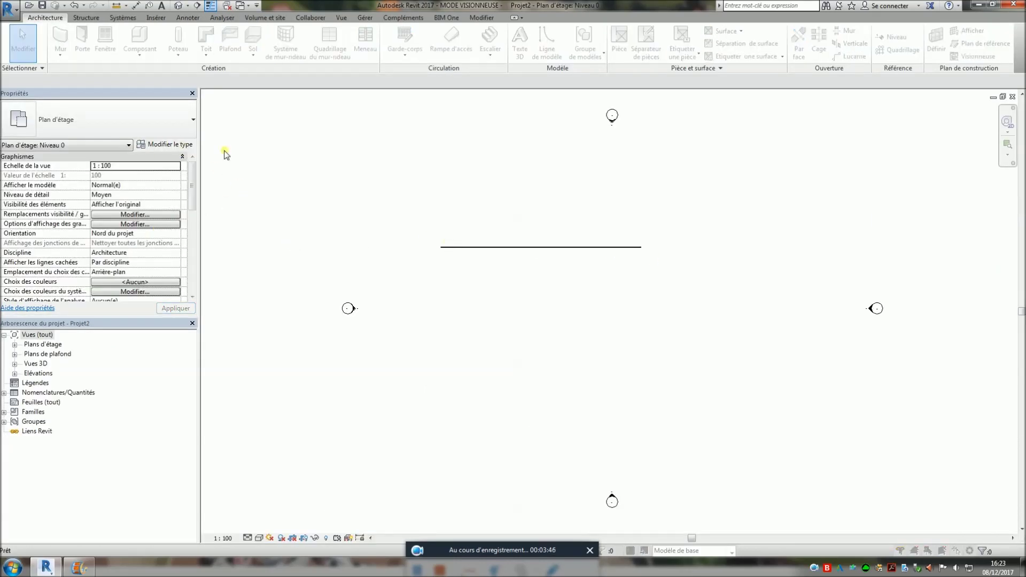
pyautogui.click(697, 118)
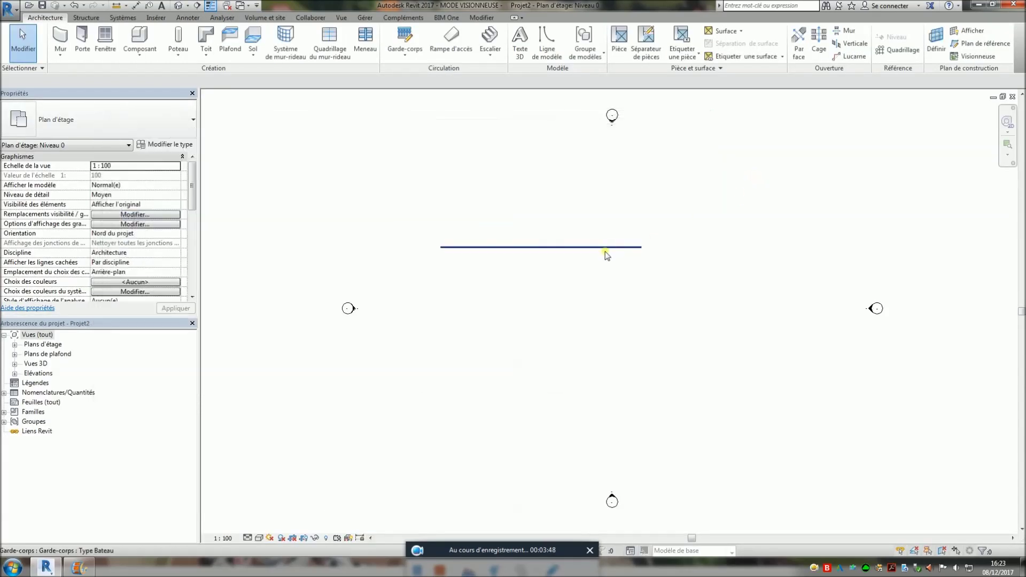
pyautogui.click(607, 248)
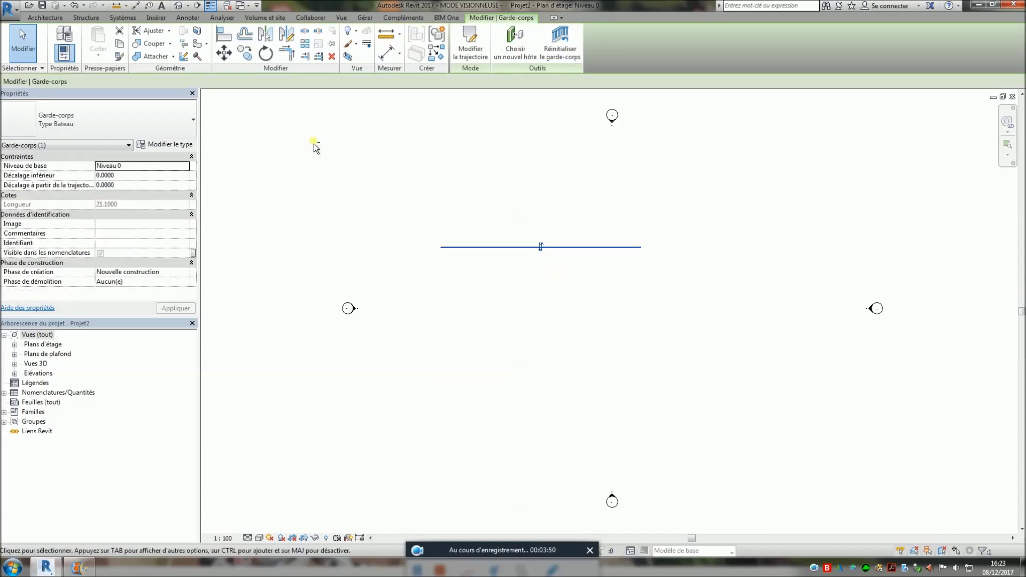
# Step: Open the baluster placement settings of the Type Bateau railing from the project's 3D view
pyautogui.click(177, 7)
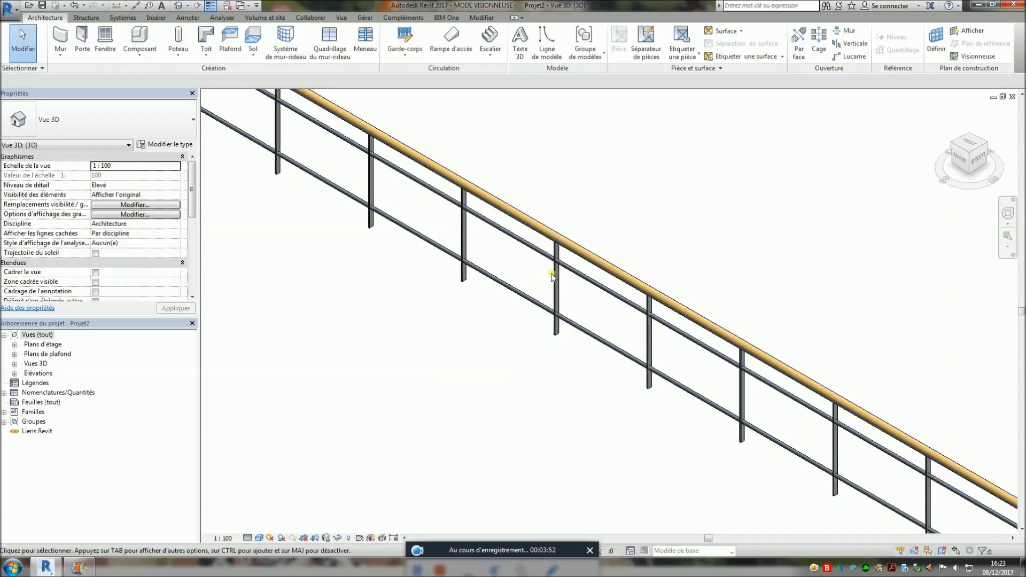
pyautogui.click(552, 276)
pyautogui.click(172, 144)
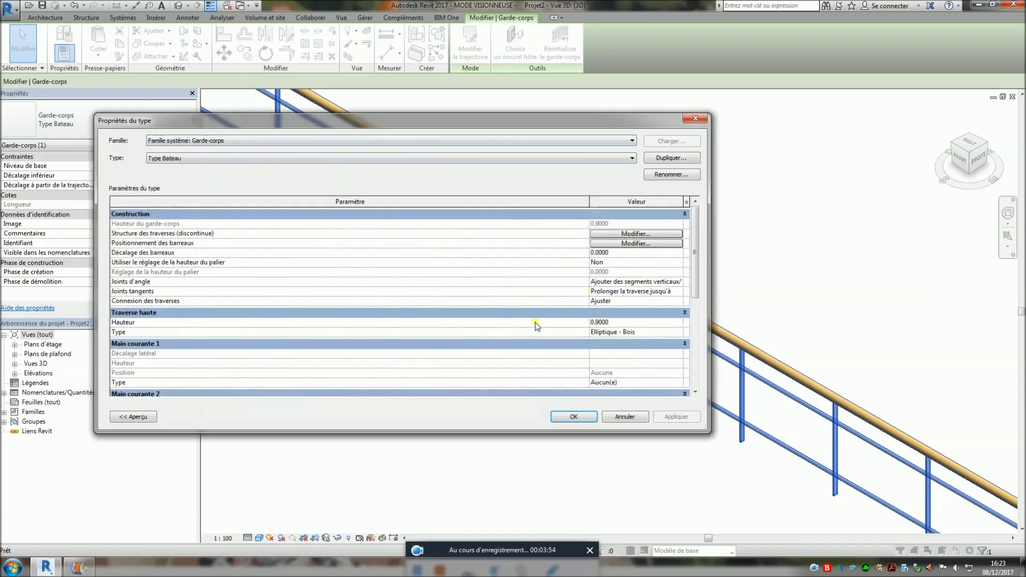
pyautogui.click(636, 244)
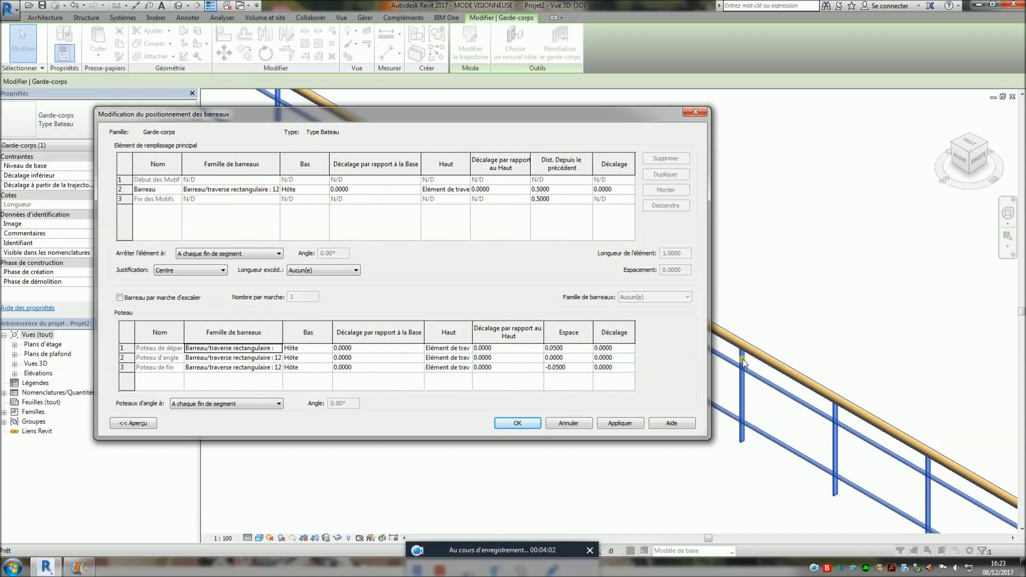
# Step: Assign Famille1 : Famille1 as the baluster family of the main pattern's Barreau row and apply it to the railing type
pyautogui.click(277, 190)
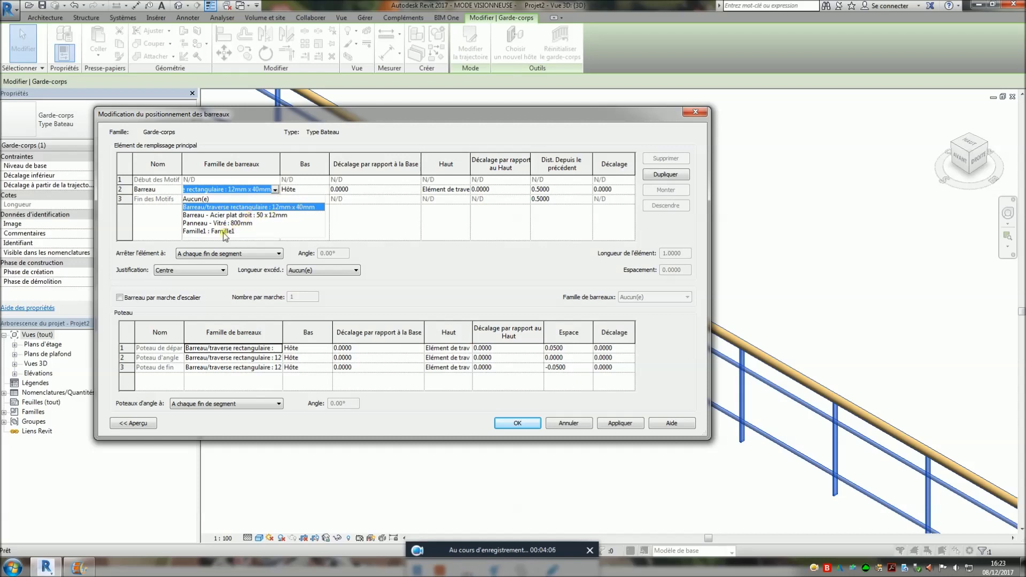
pyautogui.click(194, 232)
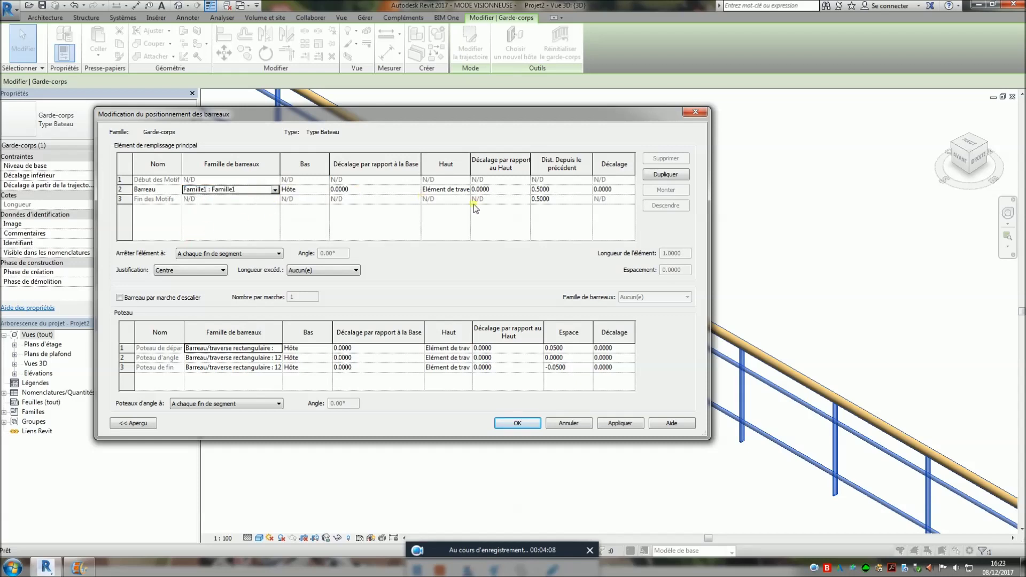
pyautogui.click(620, 424)
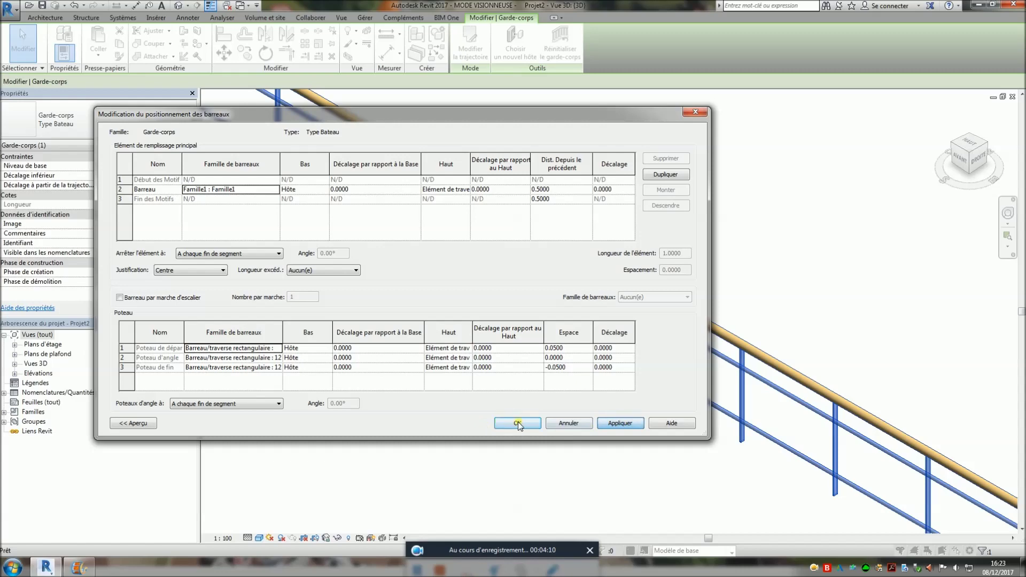
pyautogui.click(518, 423)
pyautogui.click(572, 417)
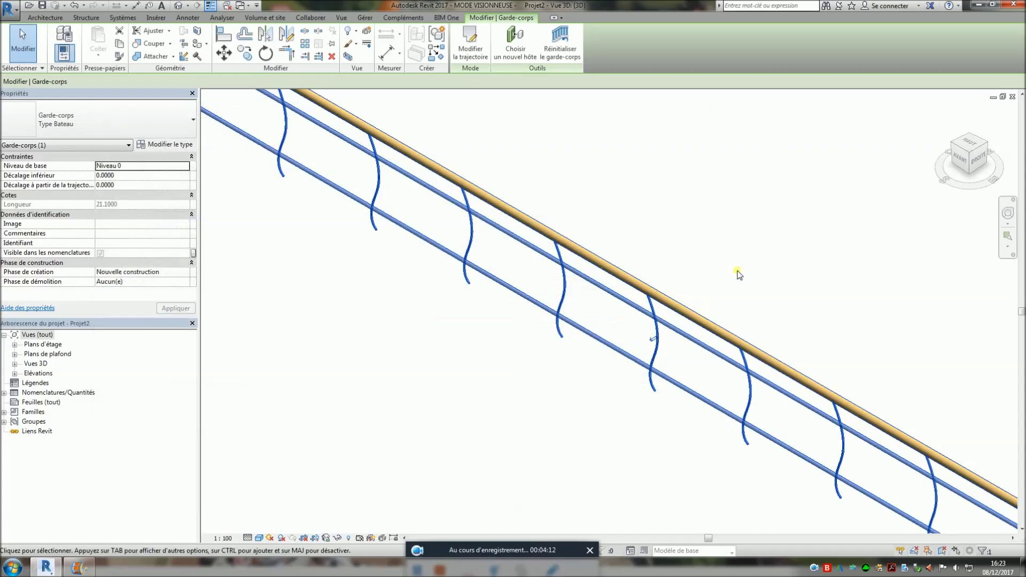
pyautogui.click(738, 270)
pyautogui.keyDown('shift'); pyautogui.moveTo(712, 476); pyautogui.dragTo(532, 424, button='middle'); pyautogui.keyUp('shift')
pyautogui.scroll(6, 735, 361)
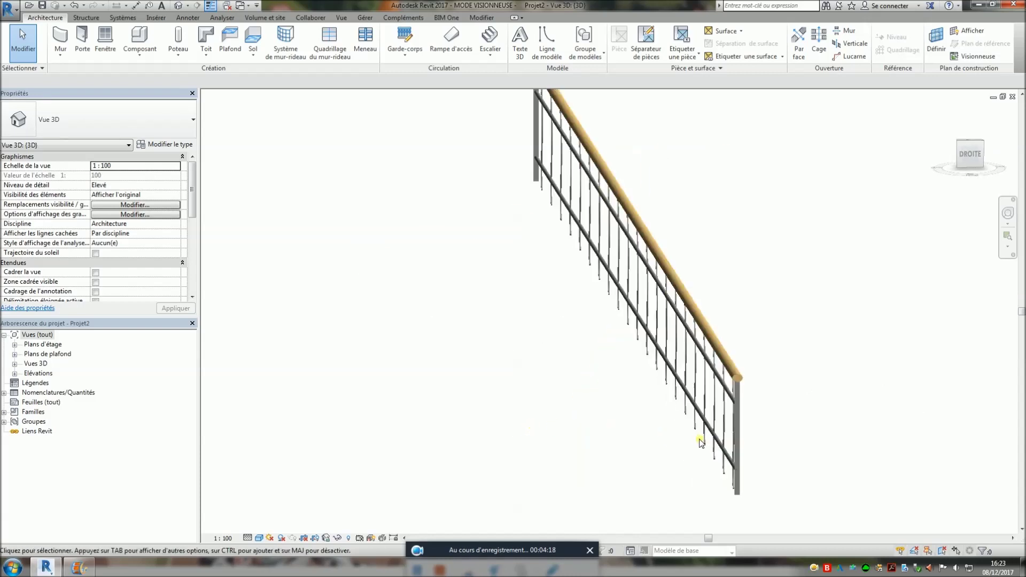
# Step: Examine the orientation of the curved balusters along the Type Bateau railing, up close and from the rear in 3D
pyautogui.keyDown('shift'); pyautogui.moveTo(736, 358); pyautogui.dragTo(701, 396, button='middle'); pyautogui.keyUp('shift')
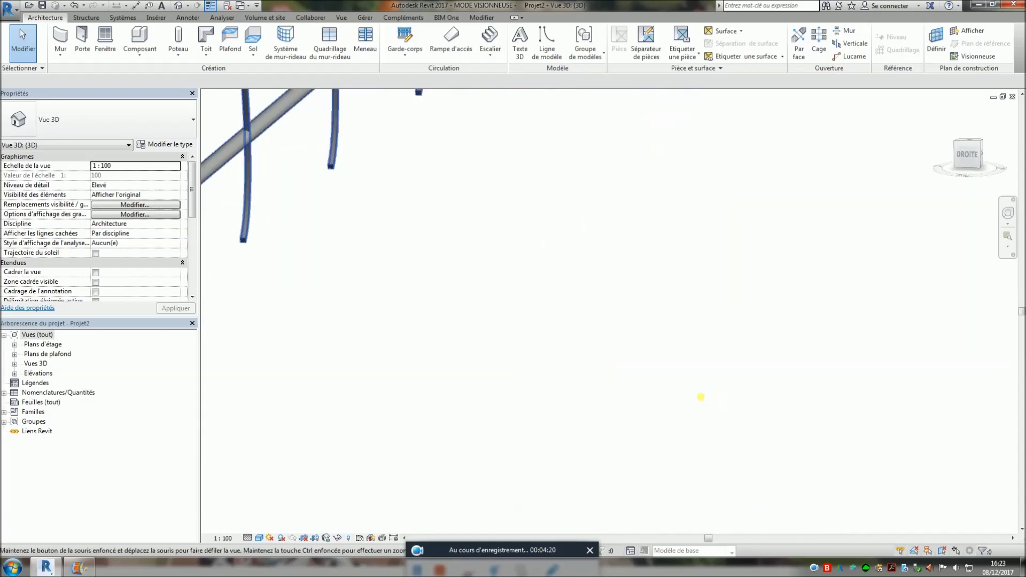
pyautogui.moveTo(593, 286); pyautogui.dragTo(766, 364, button='middle')
pyautogui.scroll(-1, 727, 343)
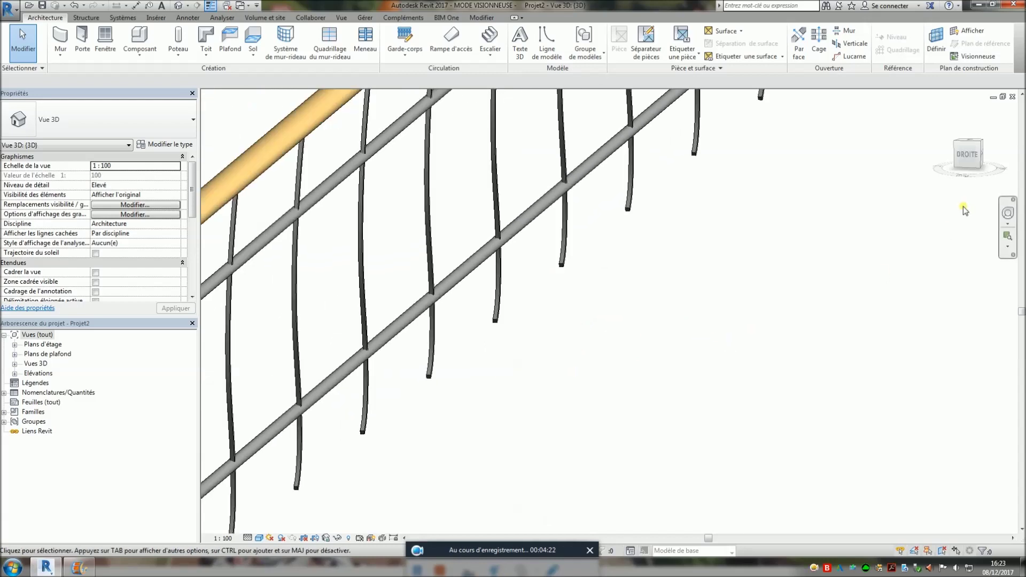
pyautogui.keyDown('shift'); pyautogui.moveTo(911, 321); pyautogui.dragTo(771, 396, button='middle'); pyautogui.keyUp('shift')
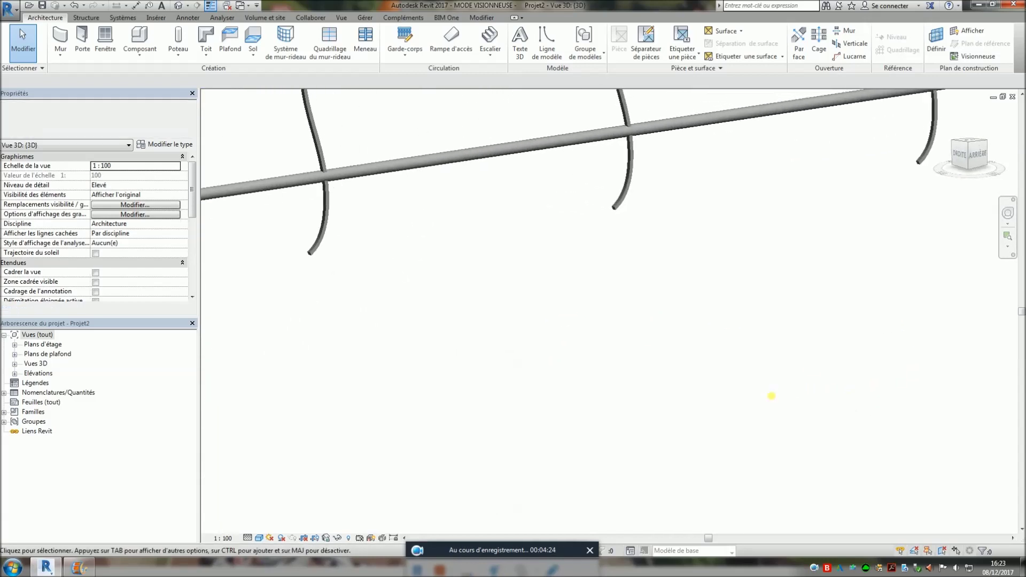
pyautogui.click(979, 155)
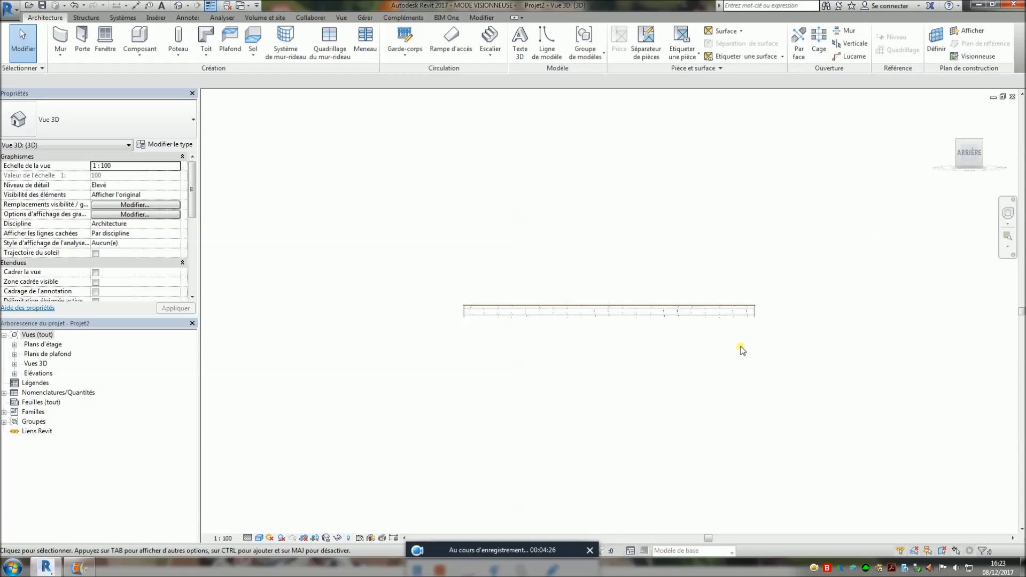
pyautogui.scroll(5, 644, 335)
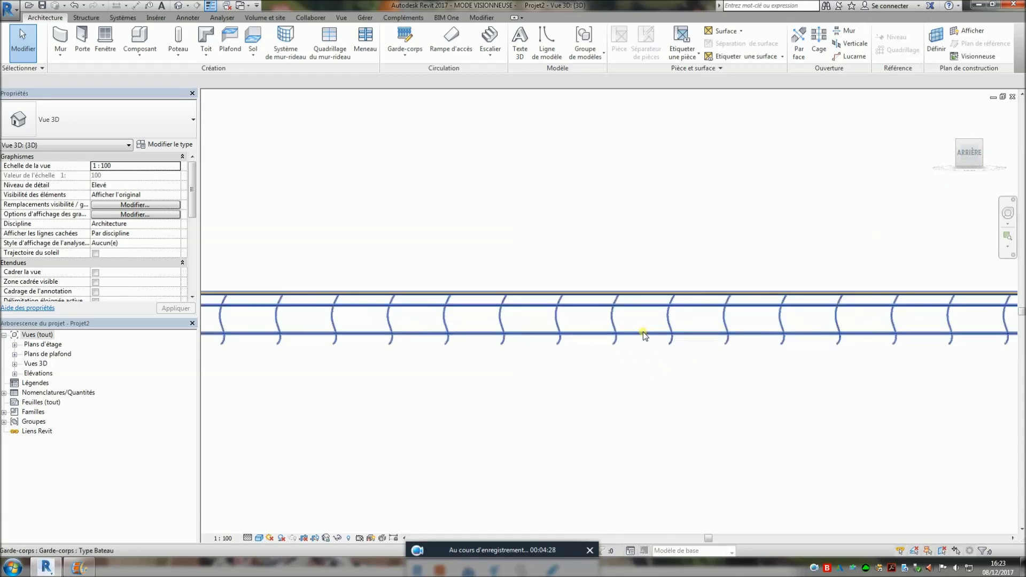
pyautogui.click(614, 337)
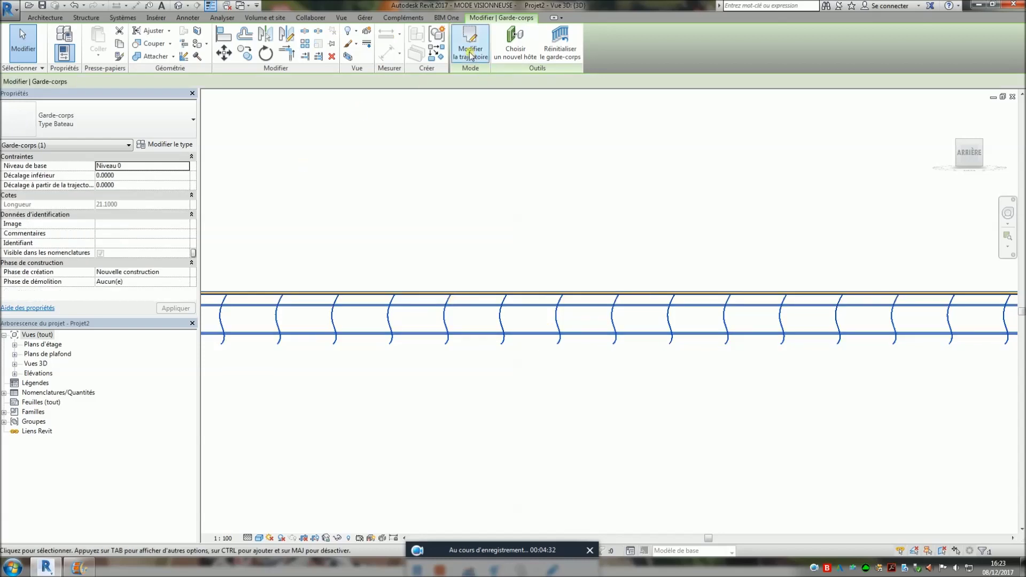
pyautogui.click(327, 197)
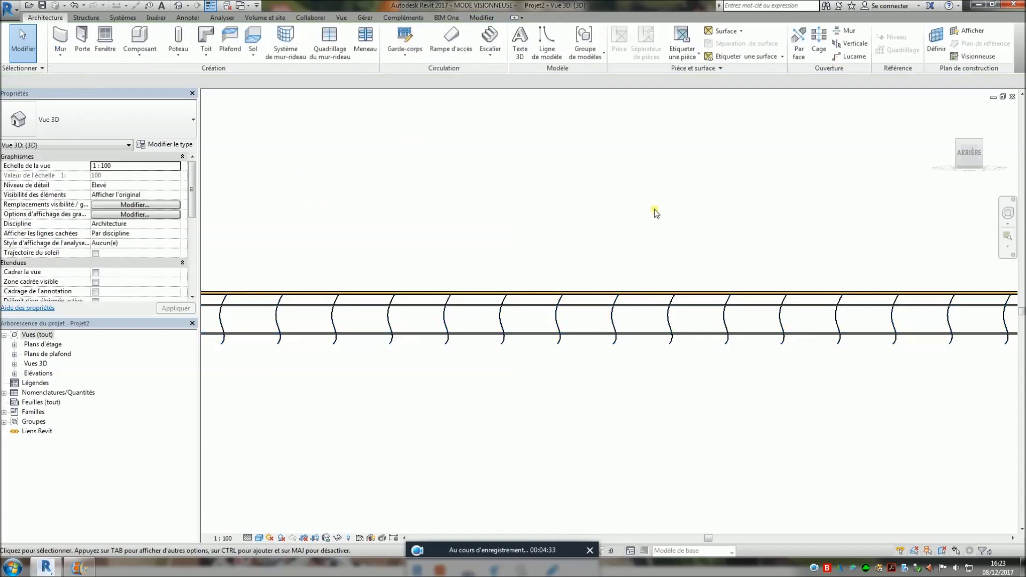
# Step: Return to the Famille1 baluster family, select the curved extrusion and open the Niveau de réf. floor plan
pyautogui.click(993, 97)
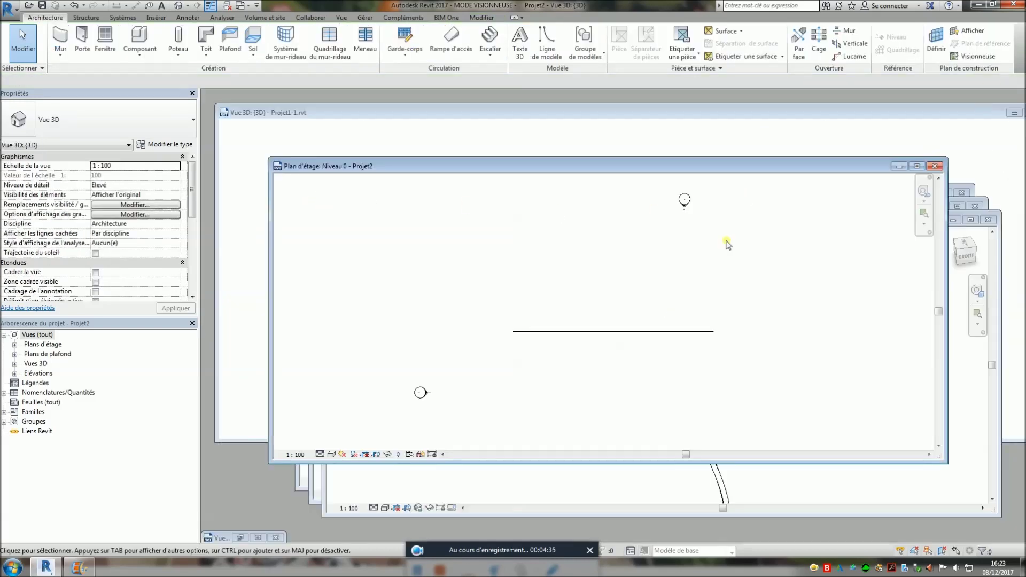
pyautogui.click(917, 167)
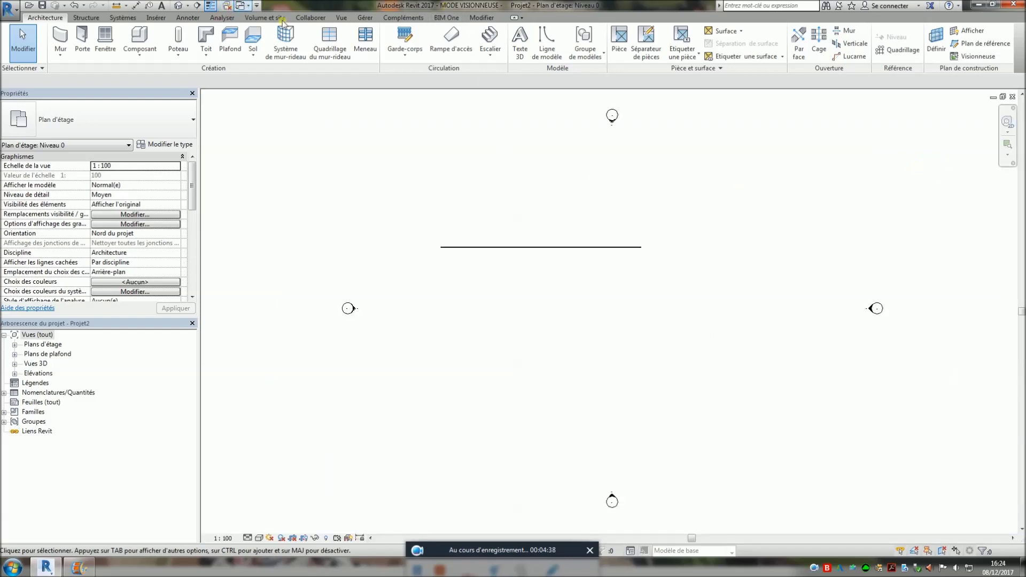
pyautogui.click(993, 97)
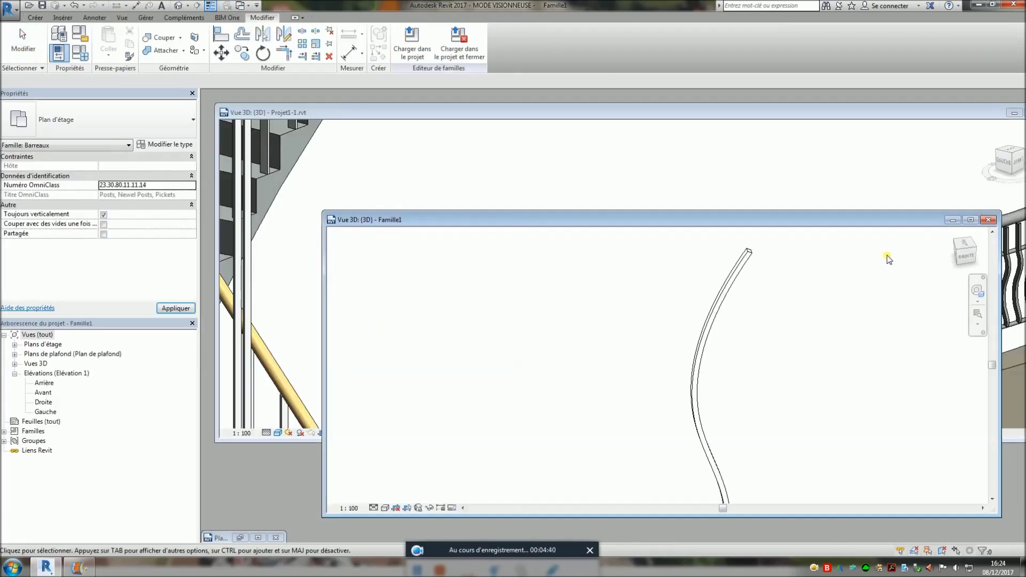
pyautogui.click(971, 220)
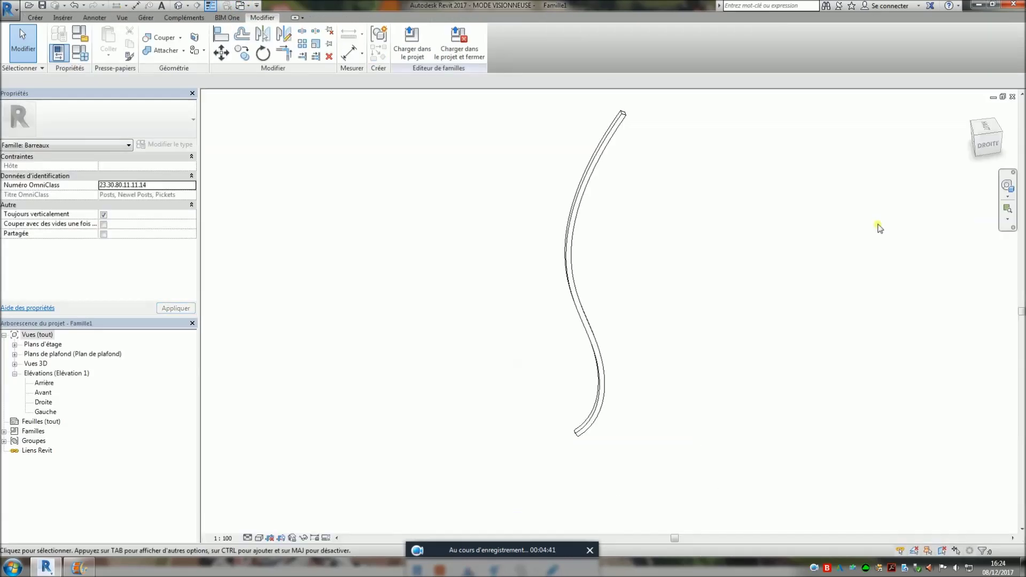
pyautogui.click(588, 199)
pyautogui.click(15, 345)
pyautogui.doubleClick(56, 354)
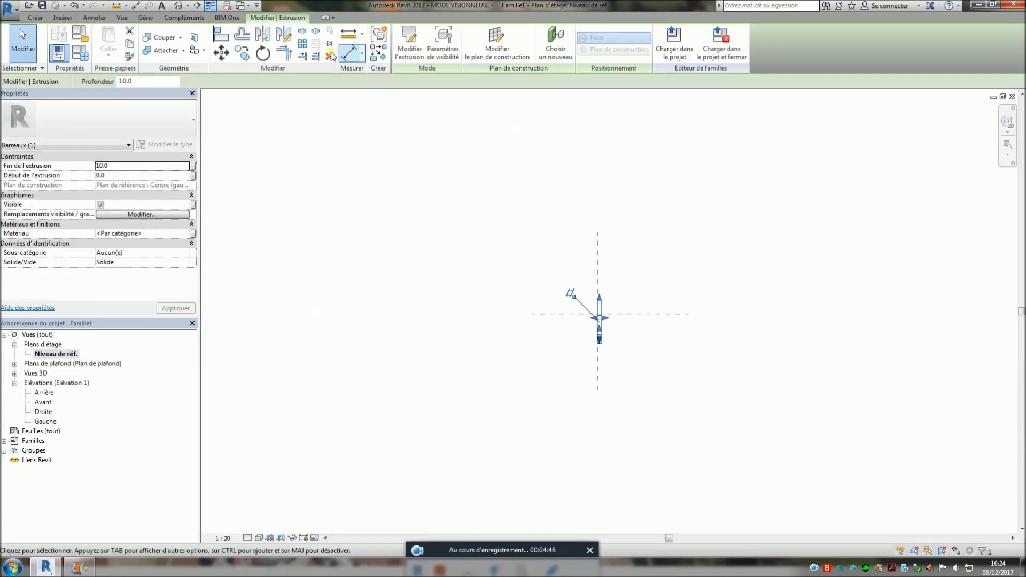
# Step: Rotate the baluster extrusion 90° in the Niveau de réf. plan so it runs horizontally
pyautogui.click(224, 53)
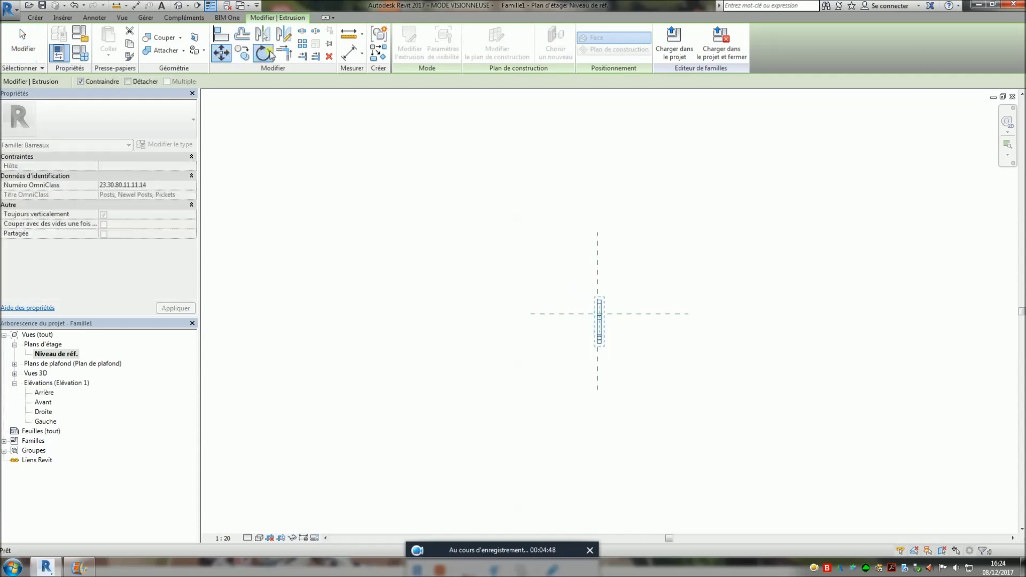
pyautogui.click(262, 53)
pyautogui.click(602, 187)
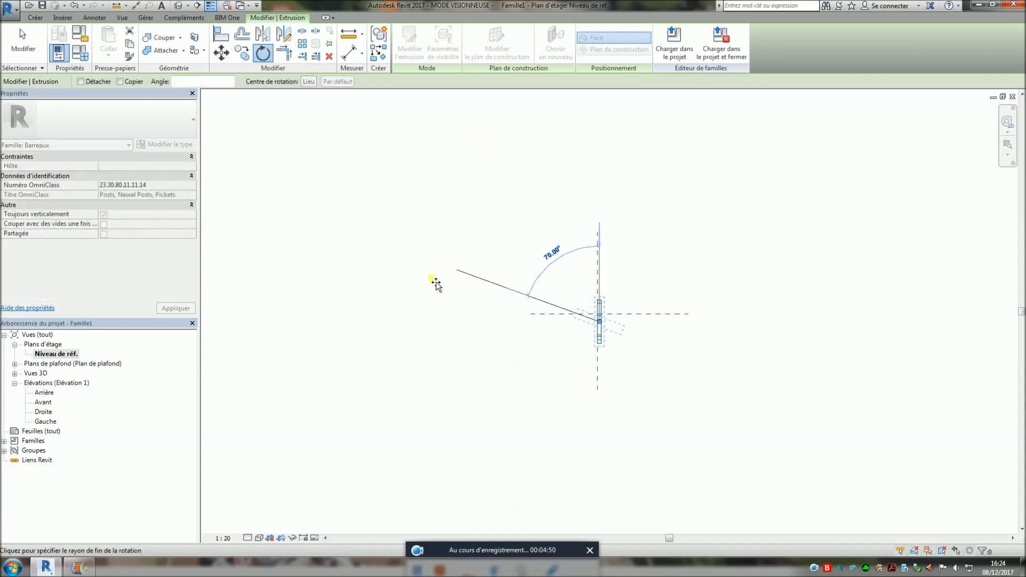
pyautogui.click(417, 319)
# Step: Move the rotated baluster extrusion vertically so that it is centred on the horizontal reference plane
pyautogui.click(220, 52)
pyautogui.scroll(3, 598, 315)
pyautogui.scroll(2, 642, 323)
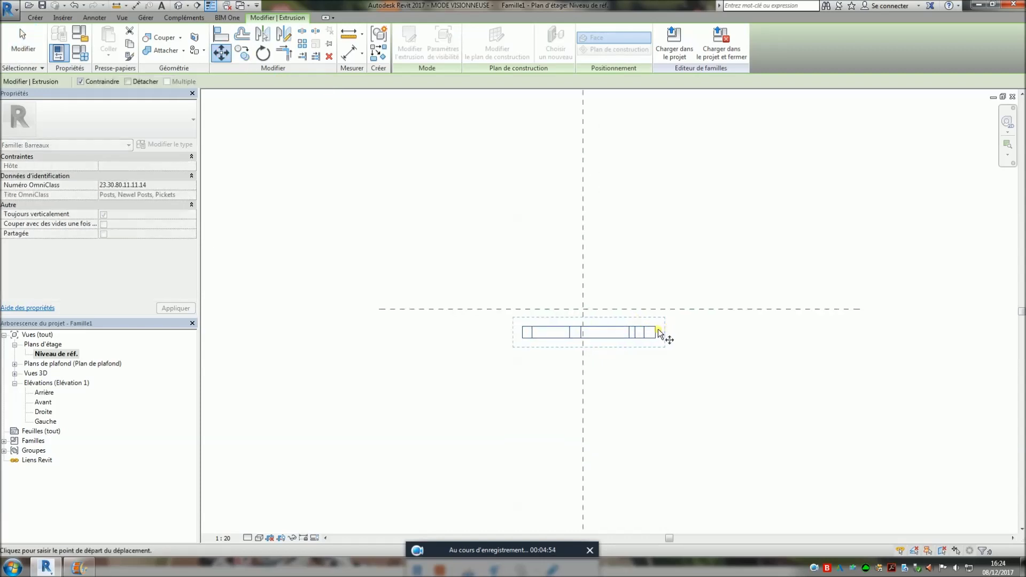
pyautogui.click(641, 334)
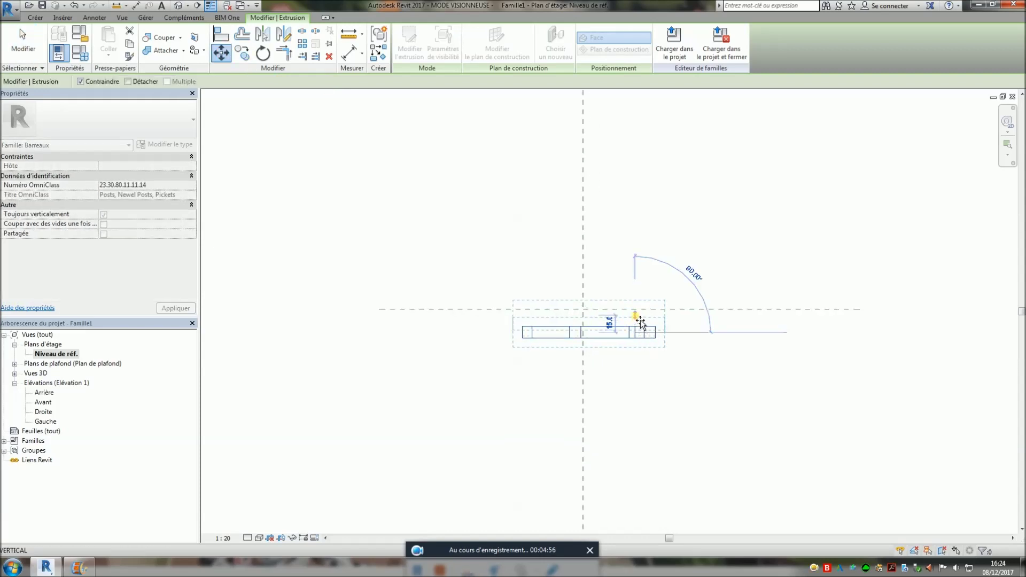
pyautogui.click(614, 310)
pyautogui.click(655, 251)
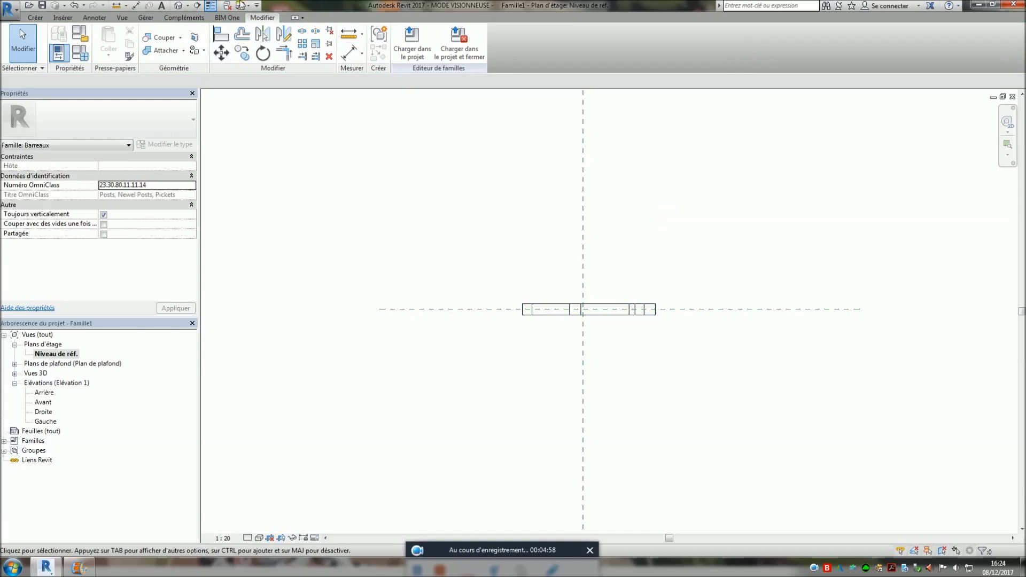
# Step: Load the modified family into Projet2, replacing the existing version and its parameter values, and show the railing in 3D
pyautogui.click(412, 41)
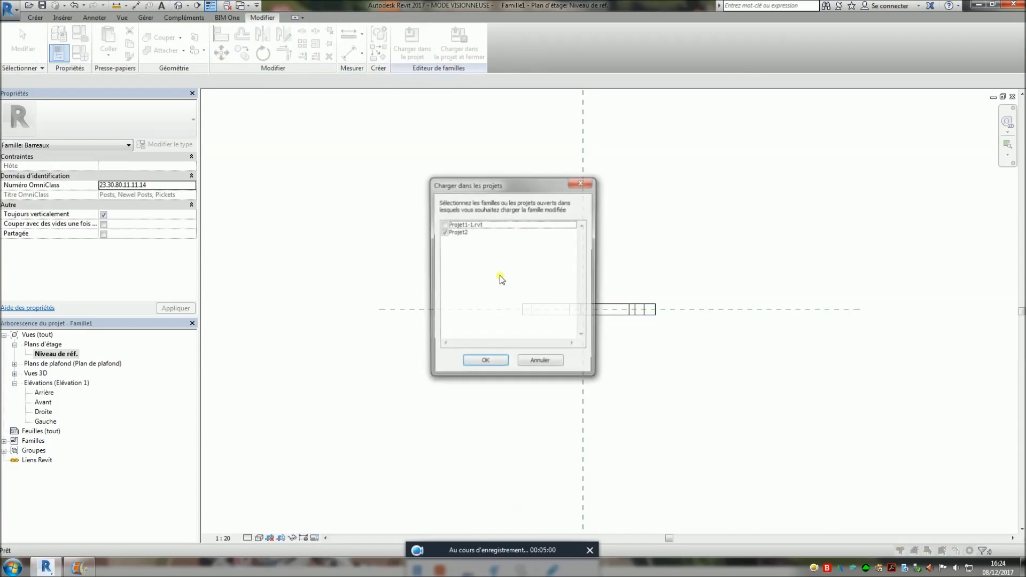
pyautogui.click(485, 363)
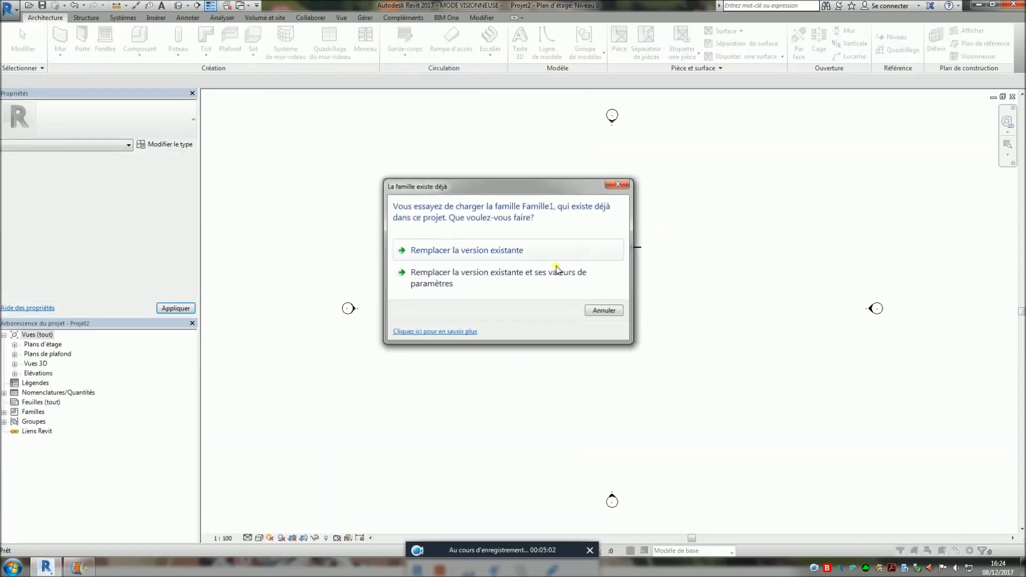
pyautogui.click(468, 280)
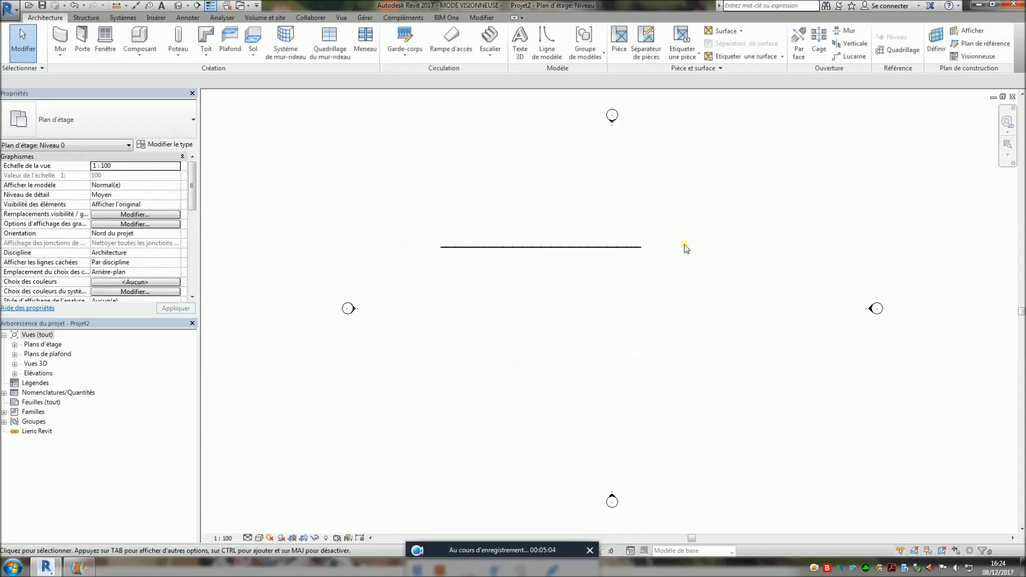
pyautogui.click(178, 5)
pyautogui.keyDown('shift'); pyautogui.moveTo(550, 343); pyautogui.dragTo(734, 380, button='middle'); pyautogui.keyUp('shift')
pyautogui.scroll(3, 639, 384)
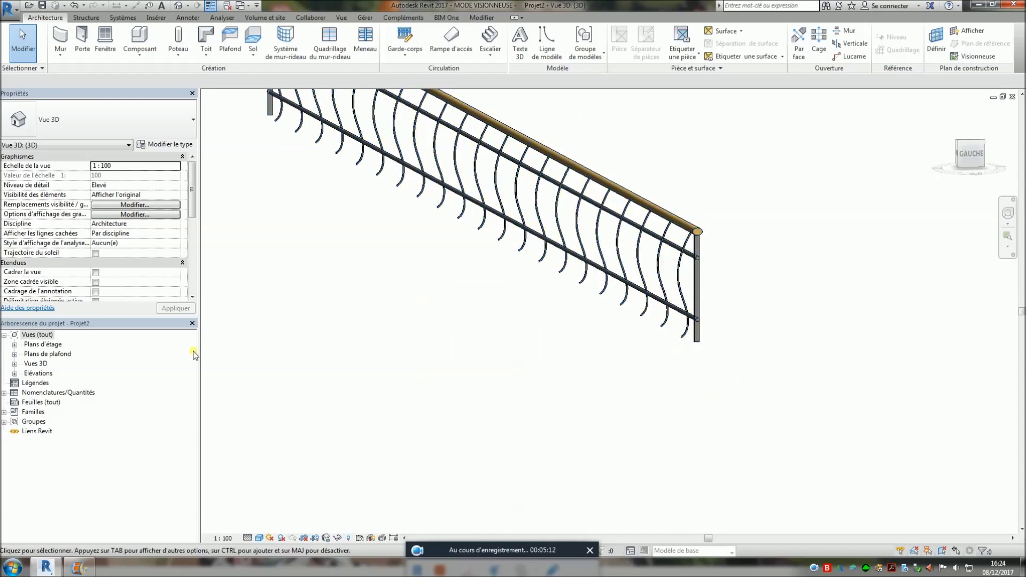
# Step: Reduce the Barreau row's distance from the previous element (Dist. Depuis le précédent) in the Type Bateau baluster placement and apply it
pyautogui.click(165, 144)
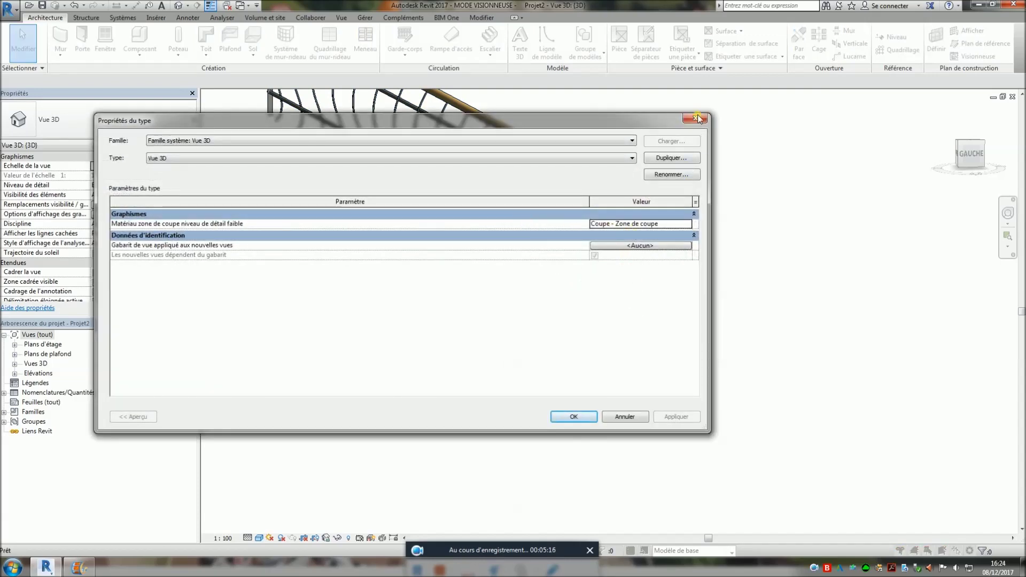
pyautogui.click(689, 121)
pyautogui.click(651, 220)
pyautogui.click(177, 144)
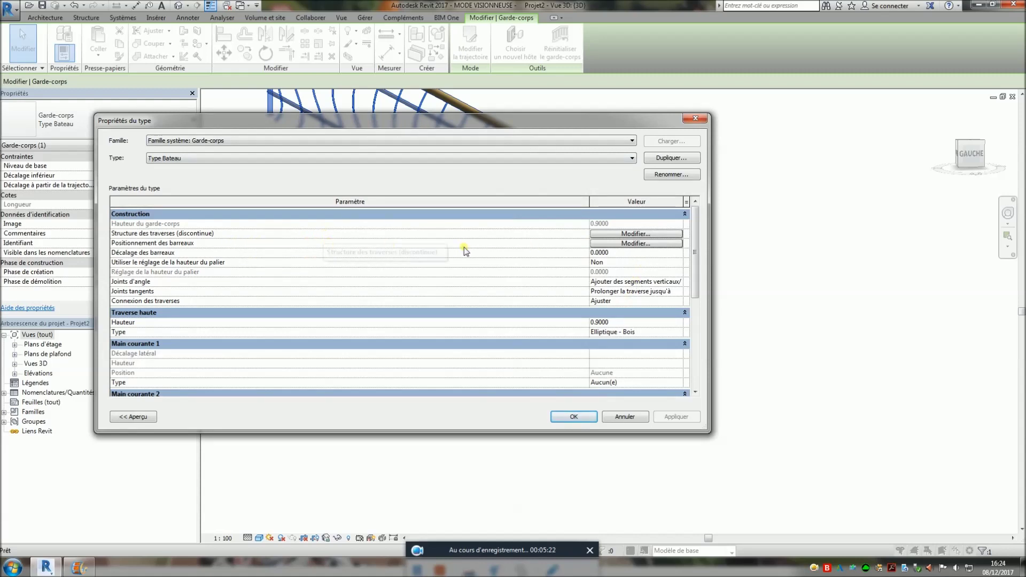
pyautogui.click(636, 243)
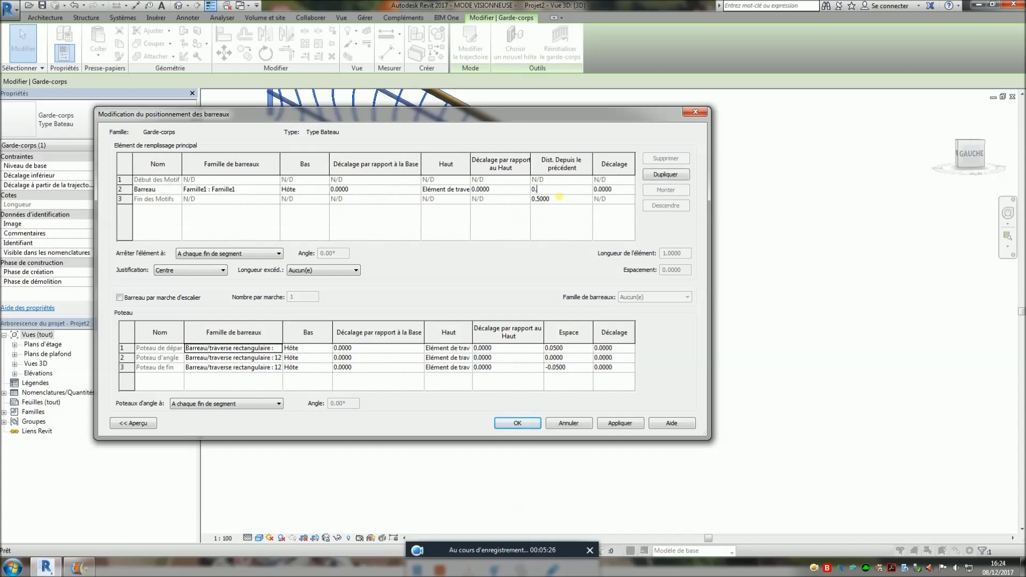
pyautogui.click(621, 423)
pyautogui.click(518, 423)
pyautogui.click(573, 419)
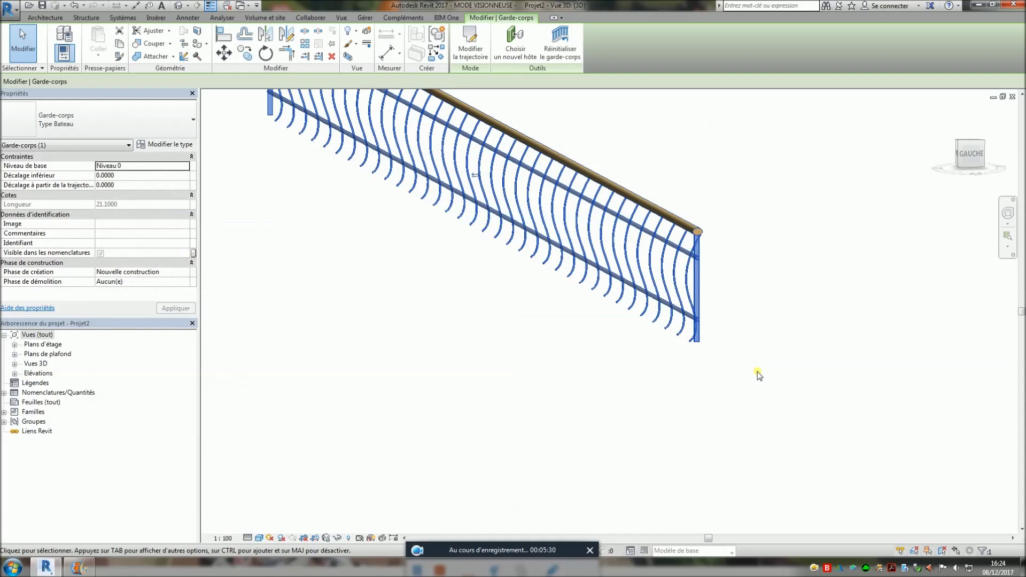
pyautogui.click(759, 375)
# Step: Enter a new offset (Décalage) for rail 01 in the Type Bateau rail structure, apply it and view the railing from the Gauche side
pyautogui.keyDown('shift'); pyautogui.moveTo(594, 341); pyautogui.dragTo(401, 367, button='middle'); pyautogui.keyUp('shift')
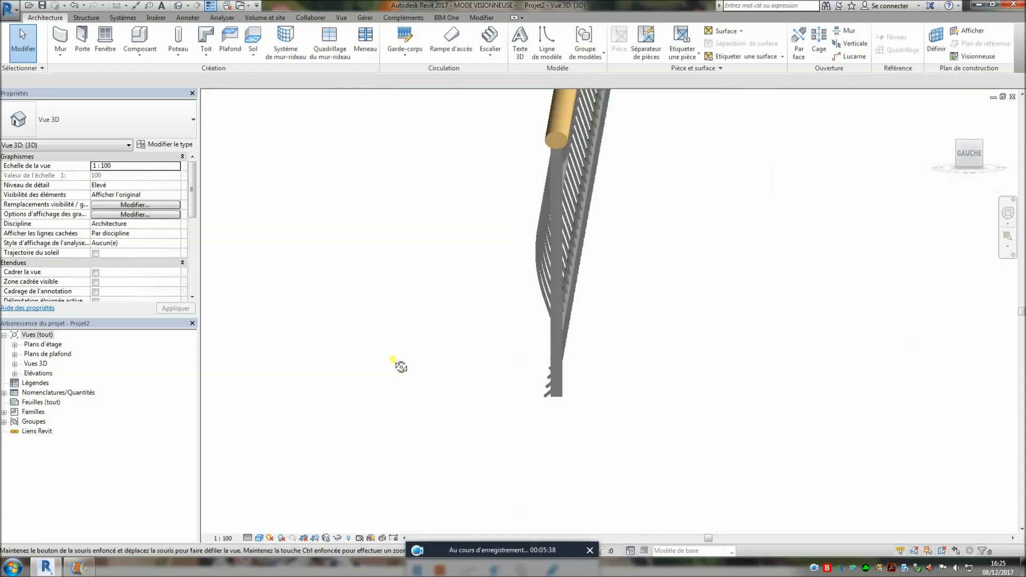
pyautogui.keyDown('shift'); pyautogui.moveTo(605, 225); pyautogui.dragTo(648, 253, button='middle'); pyautogui.keyUp('shift')
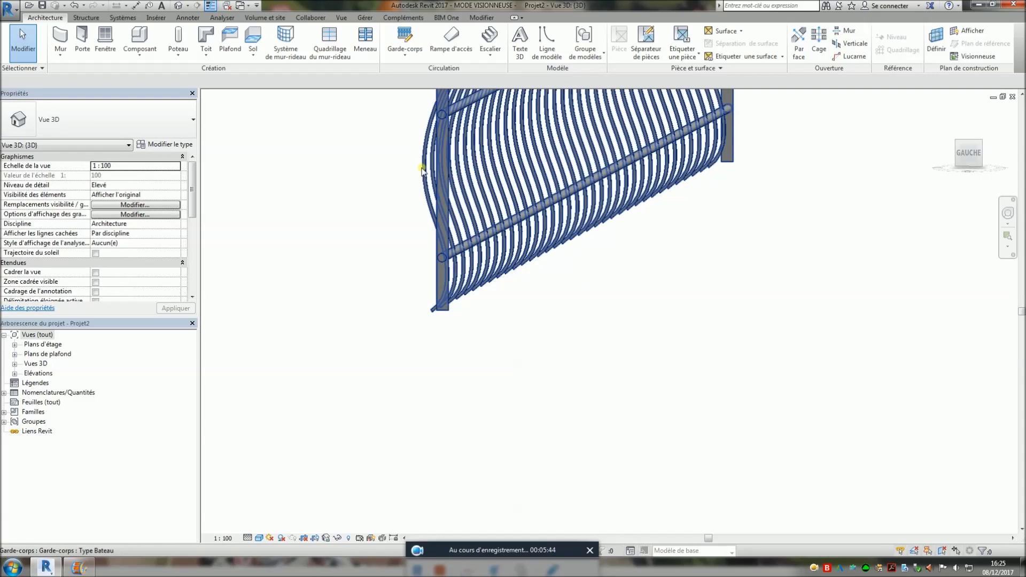
pyautogui.click(169, 143)
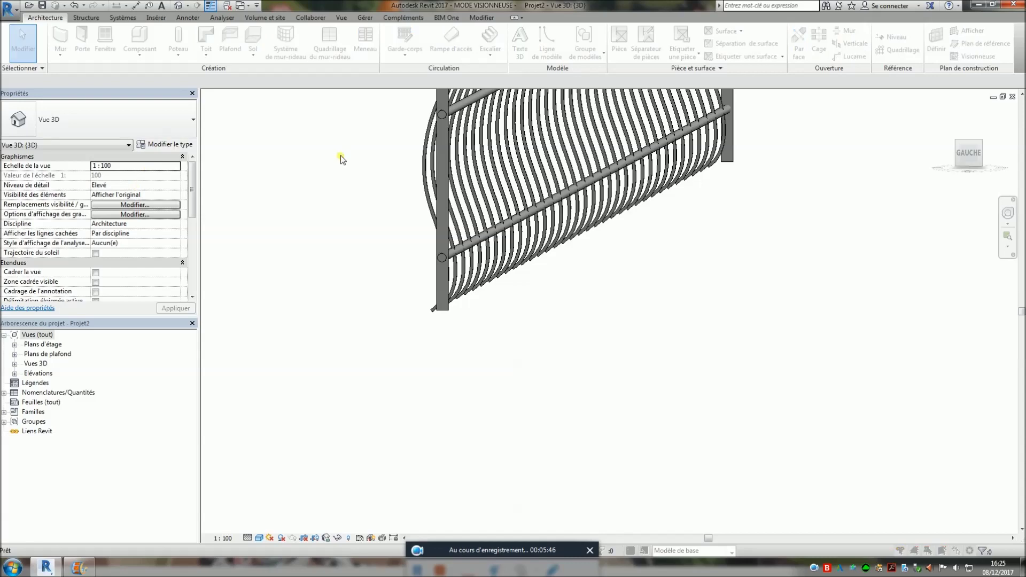
pyautogui.click(697, 123)
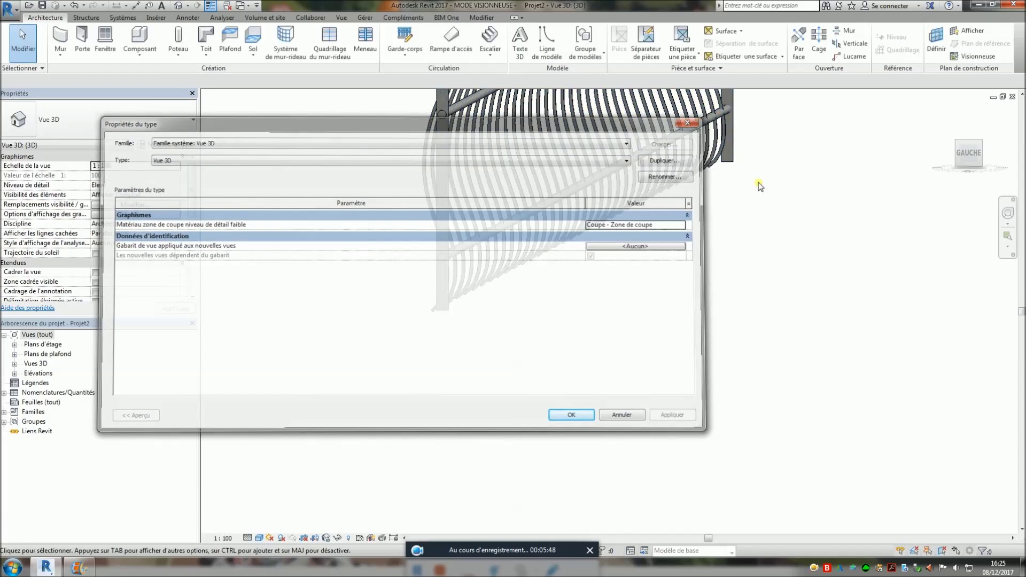
pyautogui.click(562, 160)
pyautogui.click(171, 146)
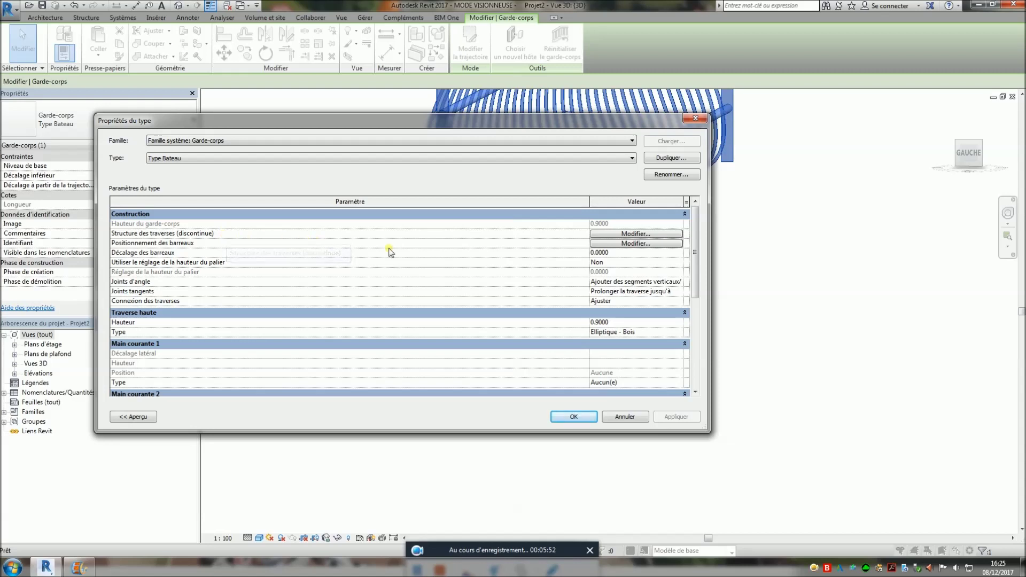
pyautogui.click(615, 233)
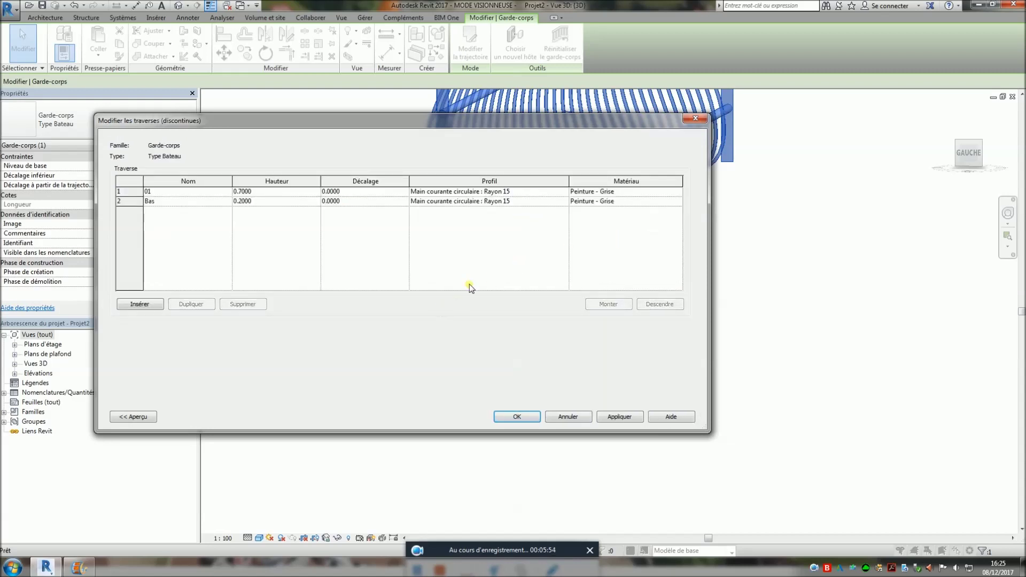
pyautogui.moveTo(439, 126); pyautogui.dragTo(711, 197)
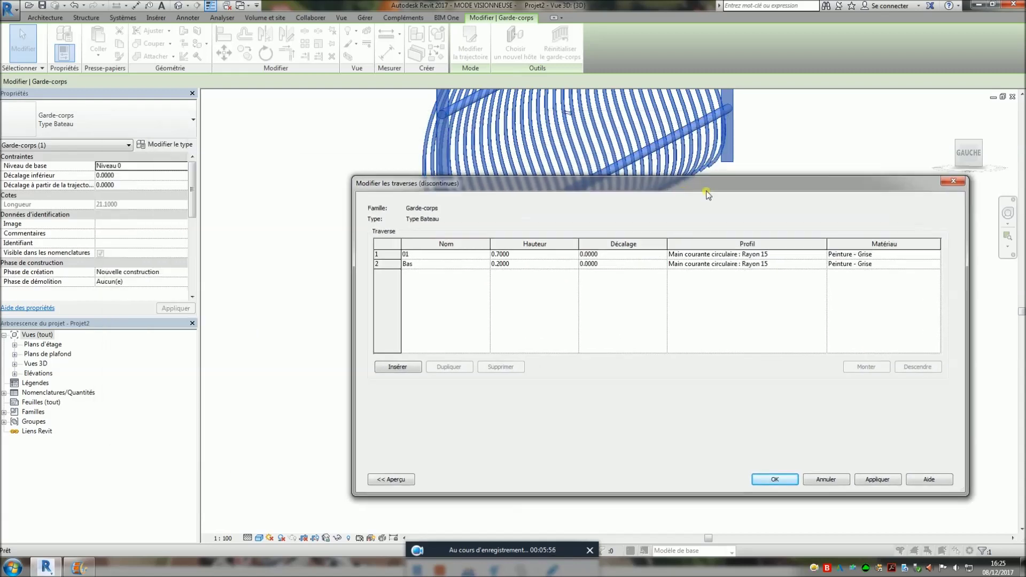
pyautogui.click(622, 263)
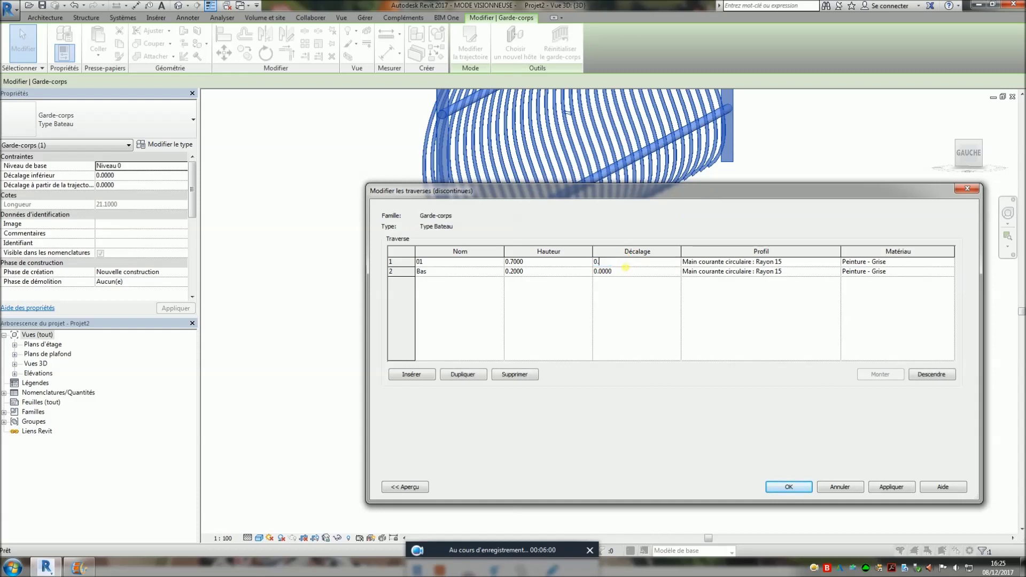
pyautogui.click(791, 485)
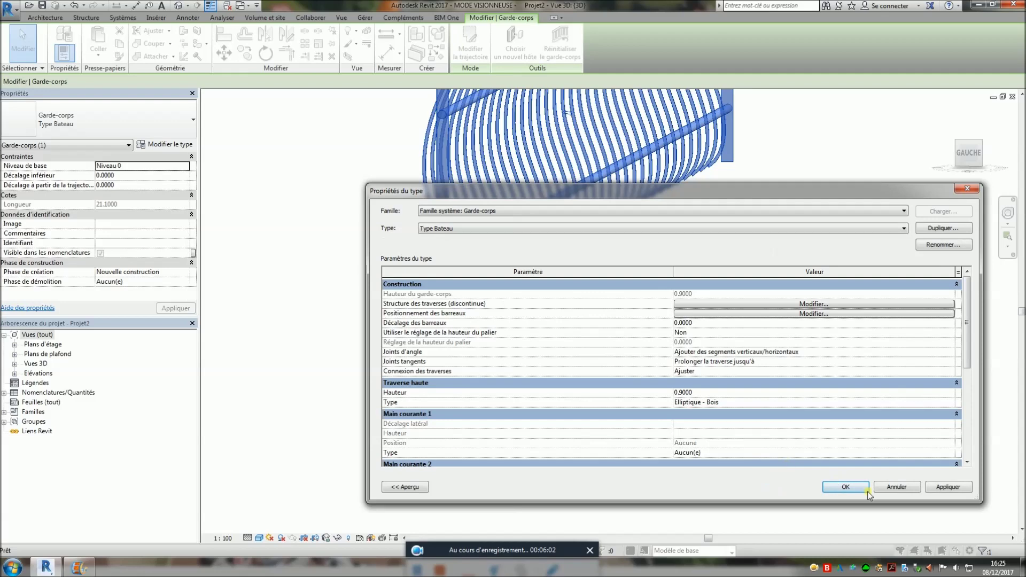
pyautogui.click(845, 485)
pyautogui.keyDown('shift'); pyautogui.moveTo(394, 362); pyautogui.dragTo(416, 380, button='middle'); pyautogui.keyUp('shift')
pyautogui.click(966, 168)
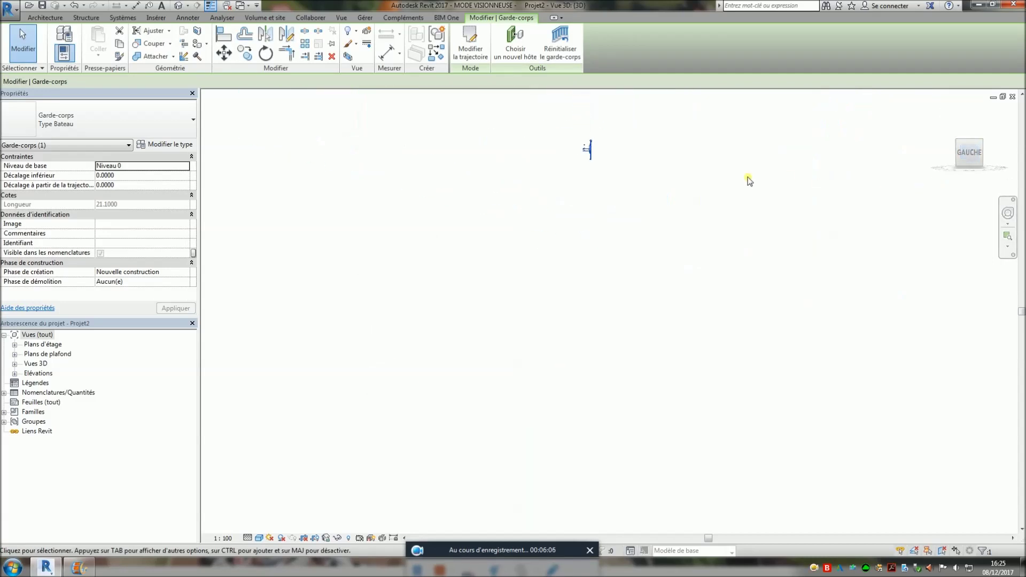
# Step: Open the Niveau 0 floor plan, and from there bring up the railing in the Elévation Ouest view
pyautogui.scroll(3, 662, 320)
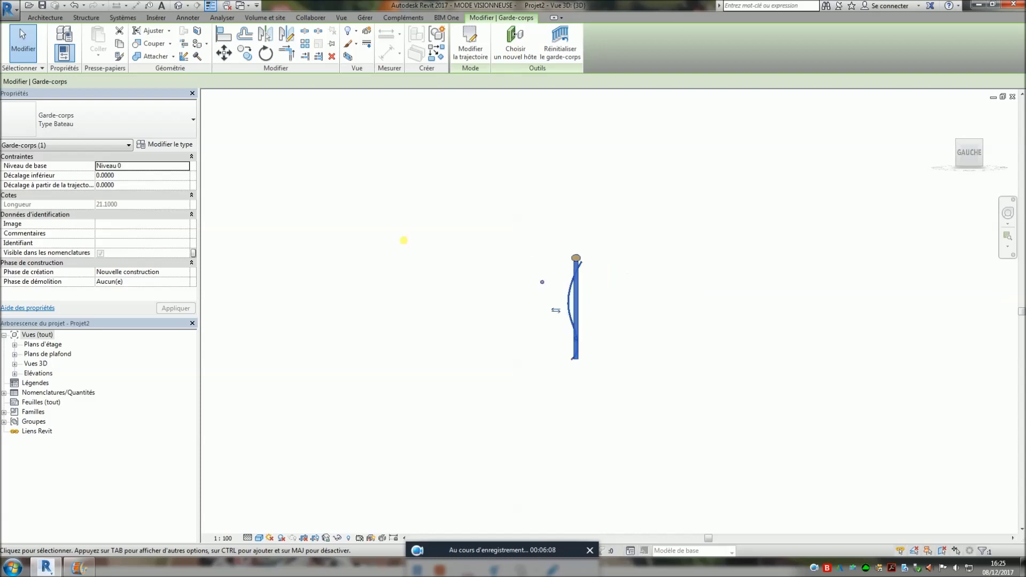
pyautogui.click(15, 345)
pyautogui.doubleClick(48, 354)
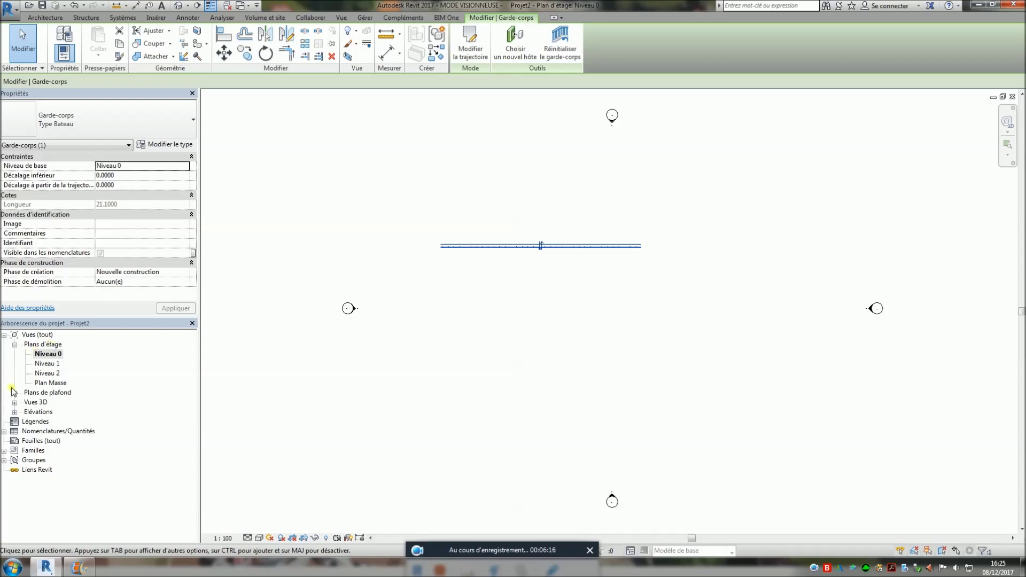
pyautogui.click(15, 412)
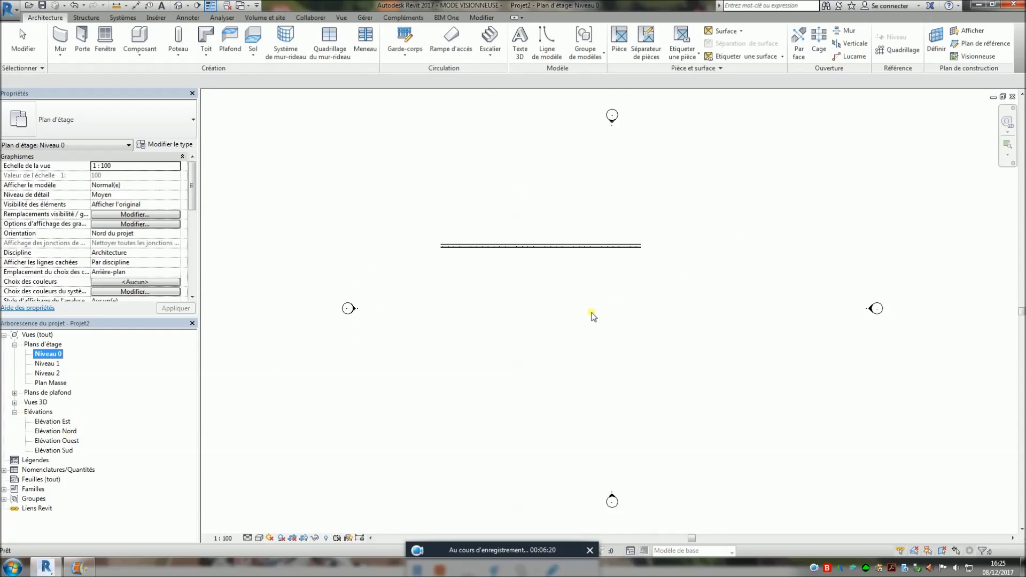
pyautogui.doubleClick(56, 441)
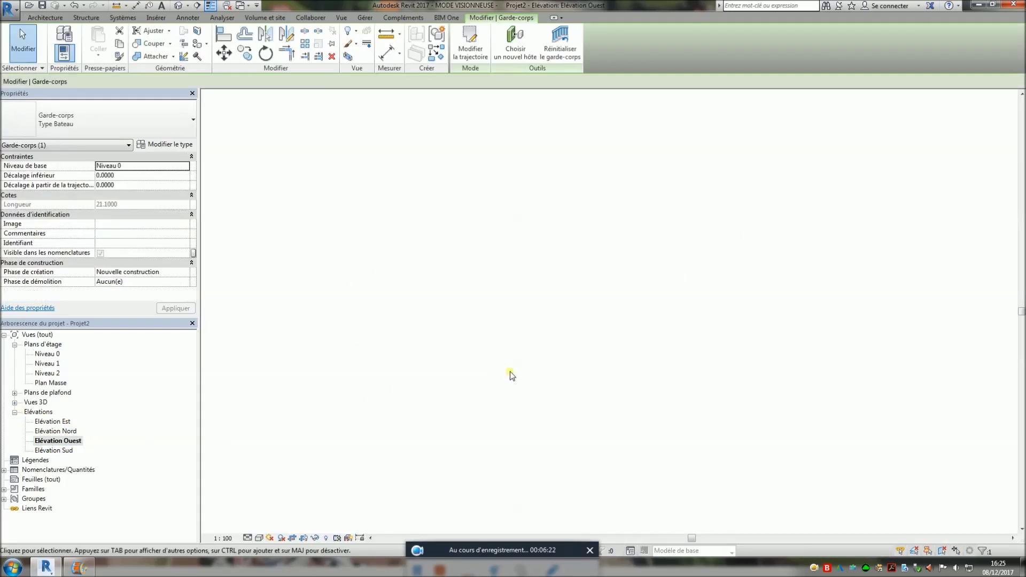
pyautogui.scroll(8, 481, 444)
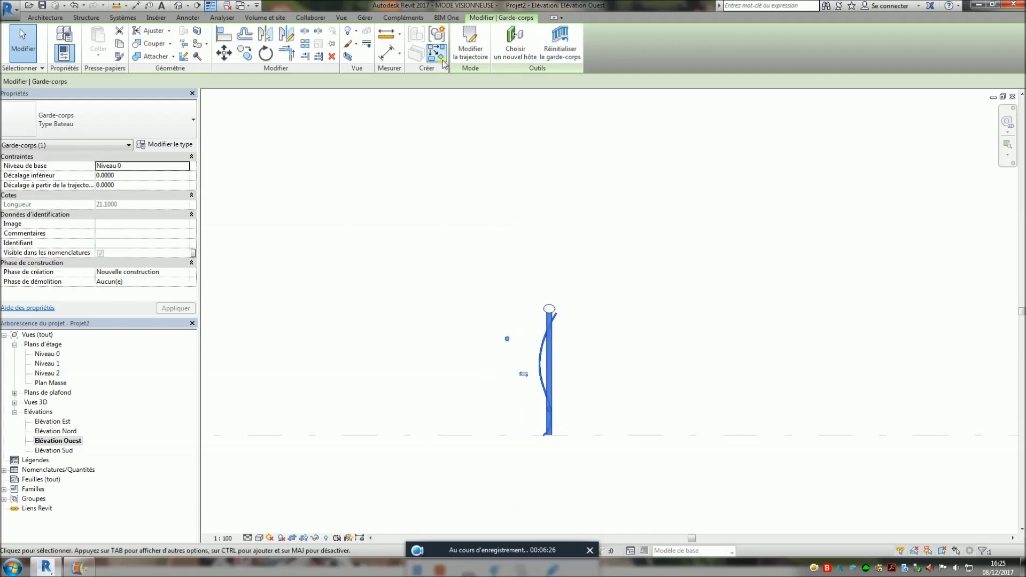
# Step: Measure the horizontal distance from the post's centre to the upper part of the curved baluster in the west elevation
pyautogui.click(389, 38)
pyautogui.scroll(3, 528, 327)
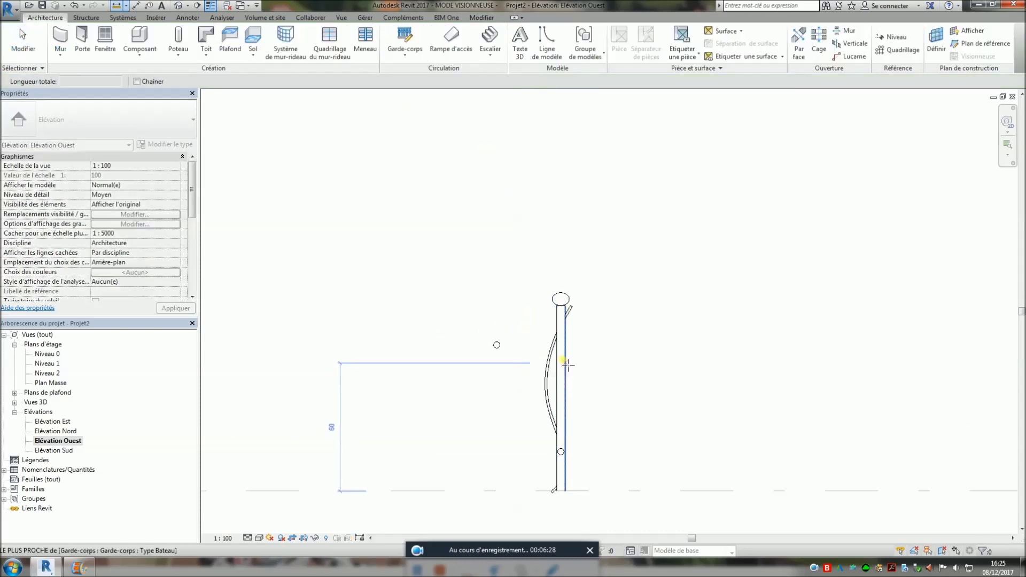
pyautogui.click(565, 356)
pyautogui.click(554, 352)
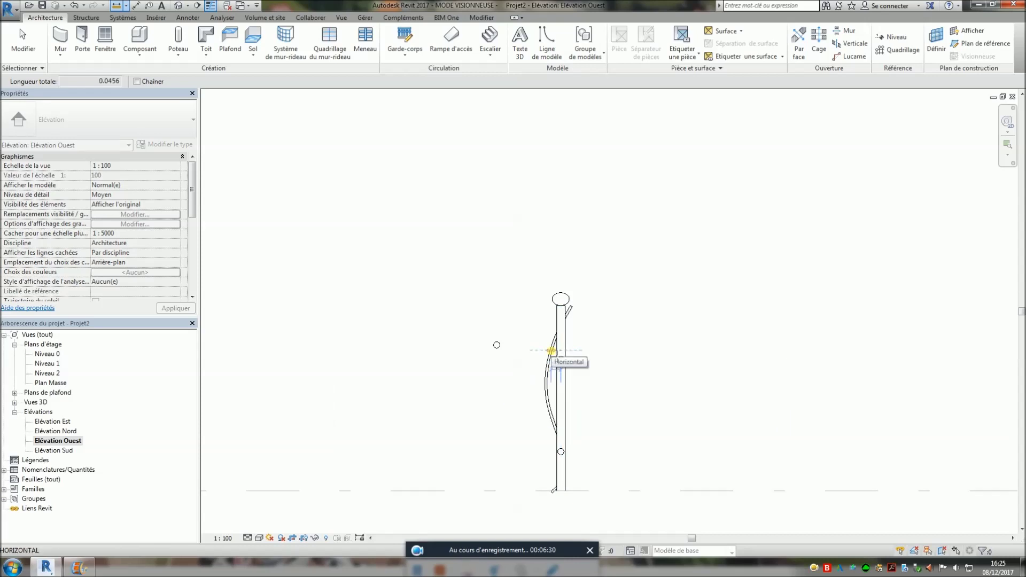
pyautogui.press('Escape')
pyautogui.press('Escape')
# Step: Set the Décalage of rail 01 to 0.04 in the Type Bateau rail structure and check the rail against the curved baluster
pyautogui.click(549, 351)
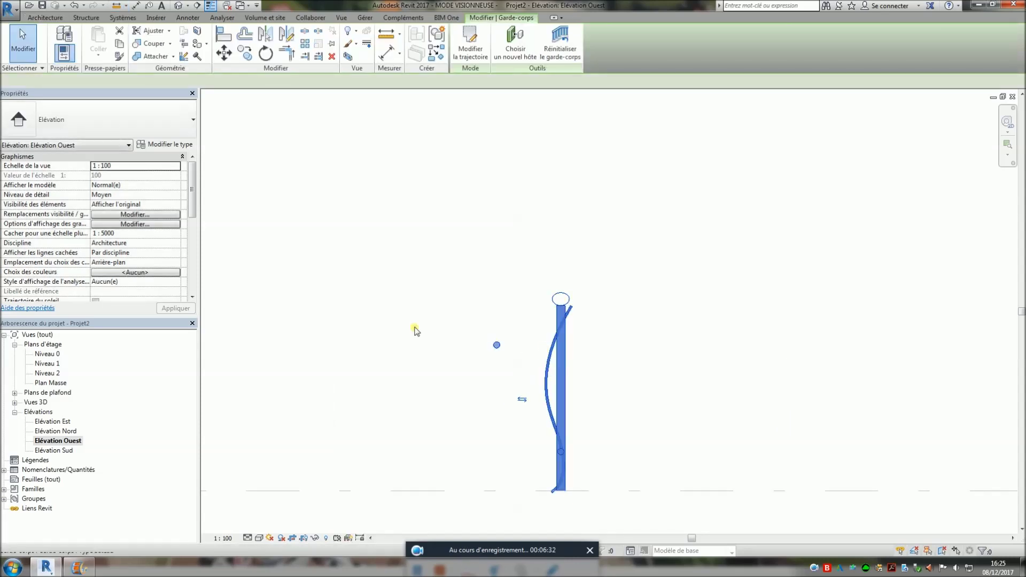
pyautogui.click(174, 146)
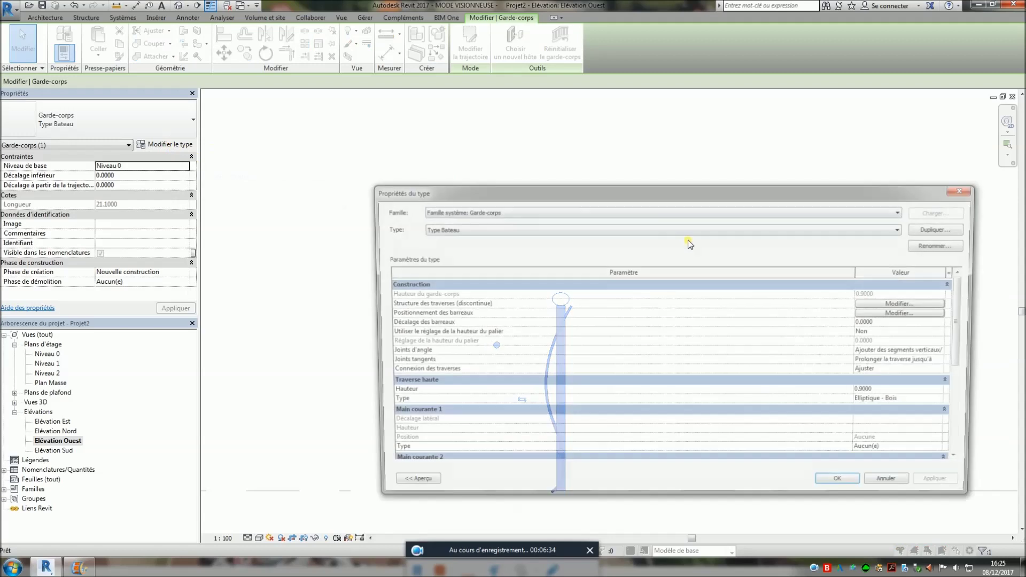
pyautogui.click(878, 315)
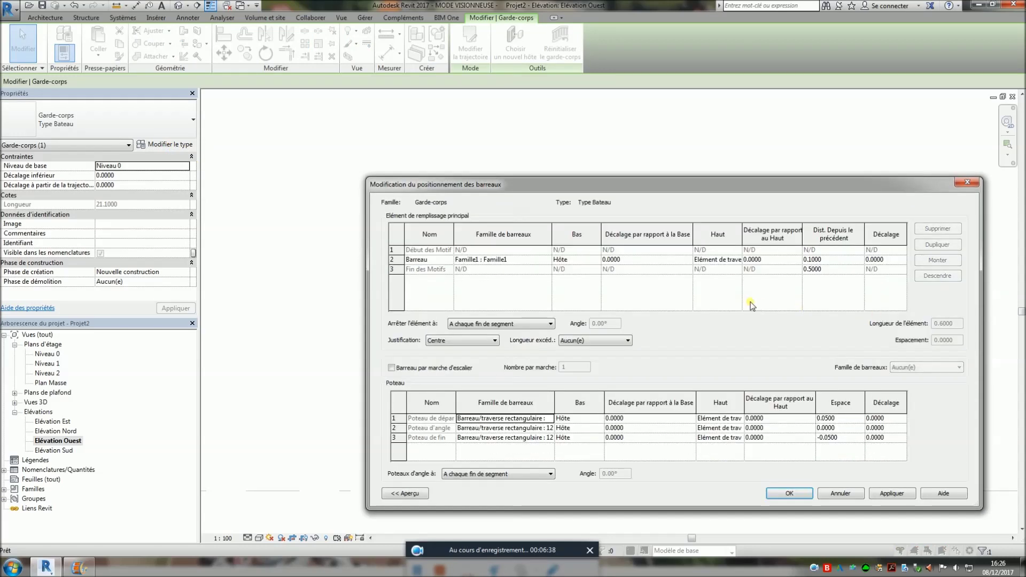
pyautogui.click(967, 182)
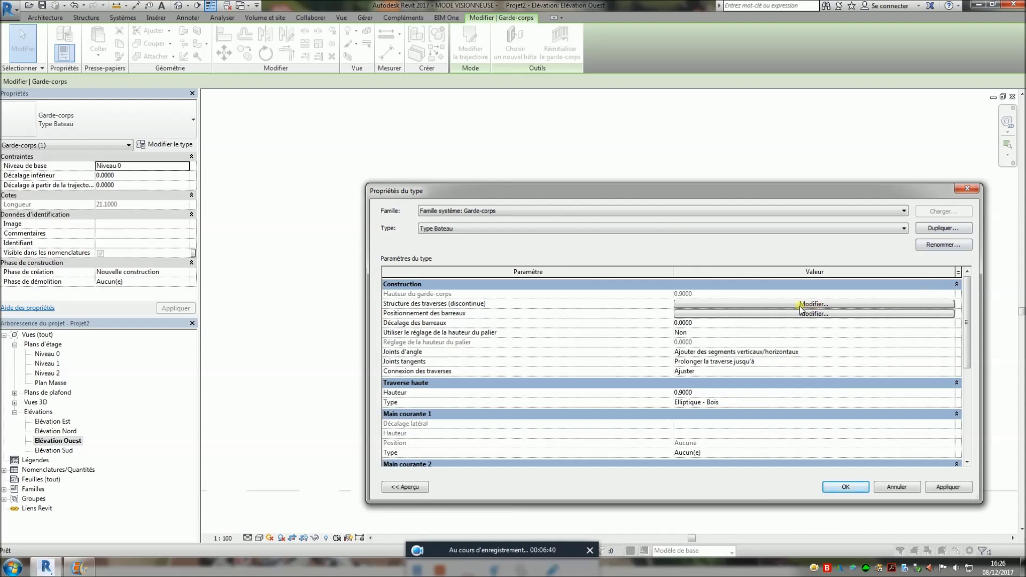
pyautogui.click(800, 305)
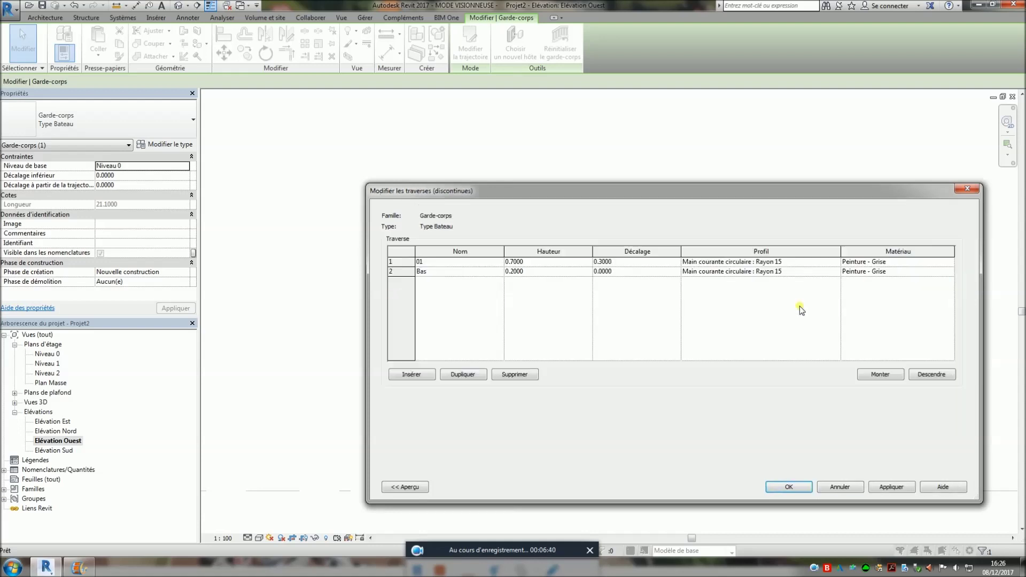
pyautogui.click(638, 261)
pyautogui.write('0')
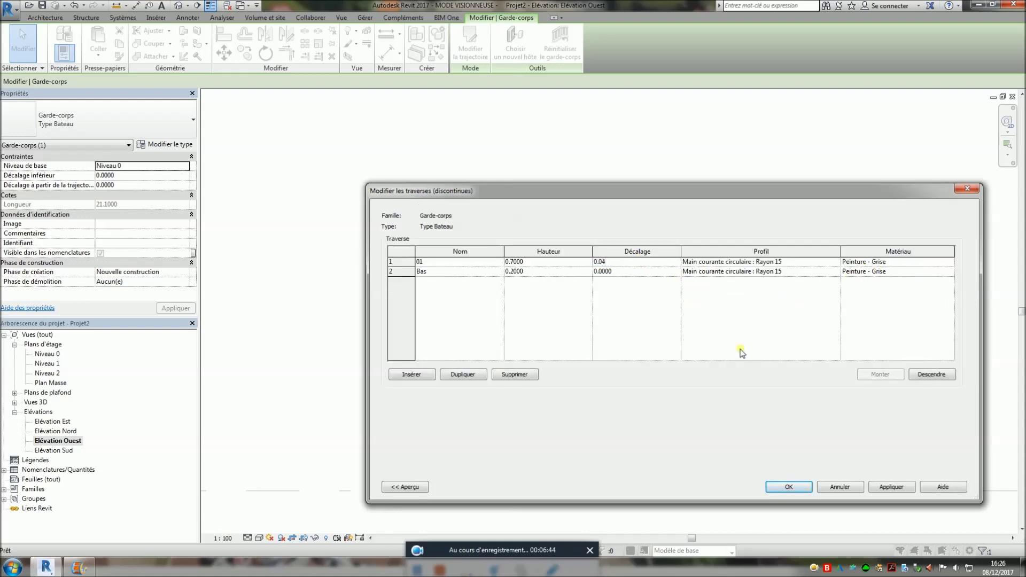
pyautogui.click(778, 490)
pyautogui.click(846, 487)
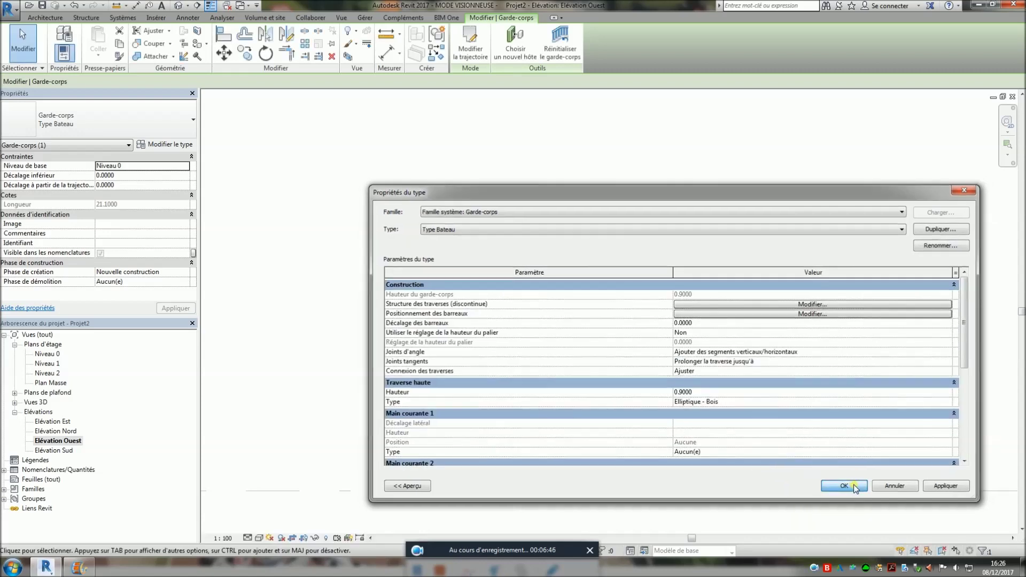
pyautogui.click(742, 438)
pyautogui.scroll(1, 526, 419)
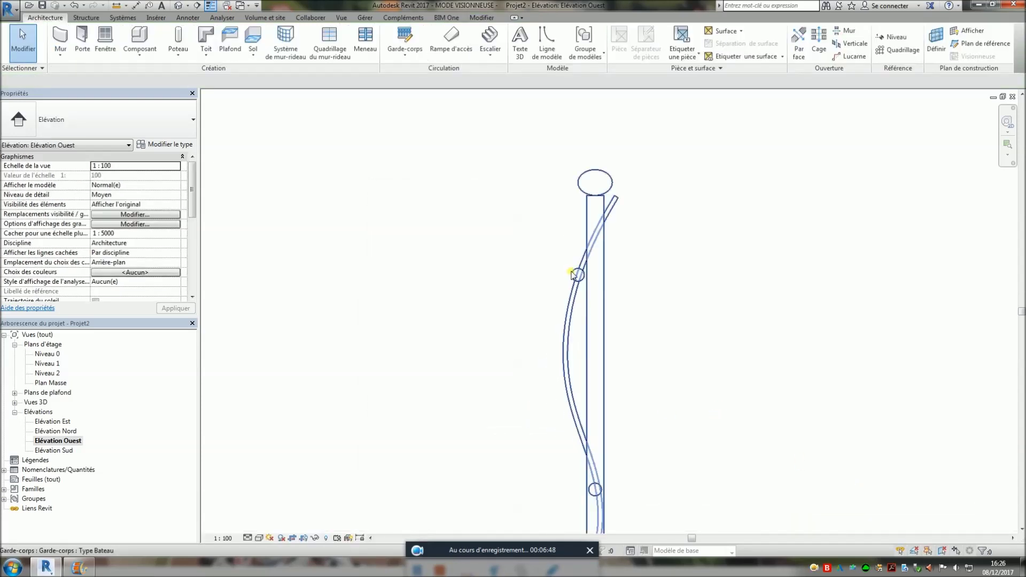
pyautogui.scroll(1, 578, 274)
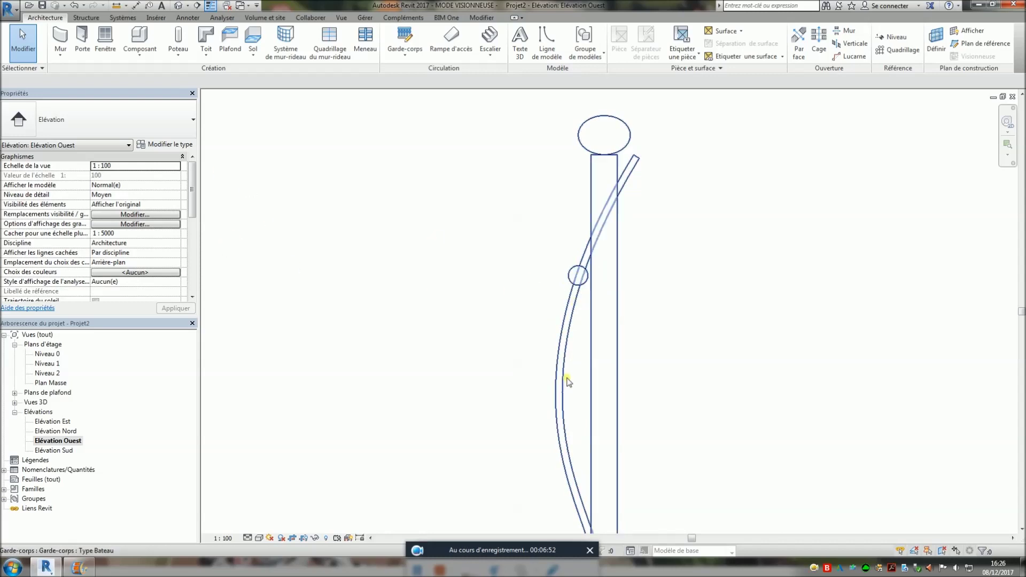
# Step: Show the railing in 3D and examine its curved balusters and rails from both ends
pyautogui.scroll(-2, 653, 271)
pyautogui.scroll(-1, 695, 300)
pyautogui.moveTo(686, 365); pyautogui.dragTo(630, 399, button='middle')
pyautogui.click(197, 5)
pyautogui.keyDown('shift'); pyautogui.moveTo(570, 381); pyautogui.dragTo(540, 421, button='middle'); pyautogui.keyUp('shift')
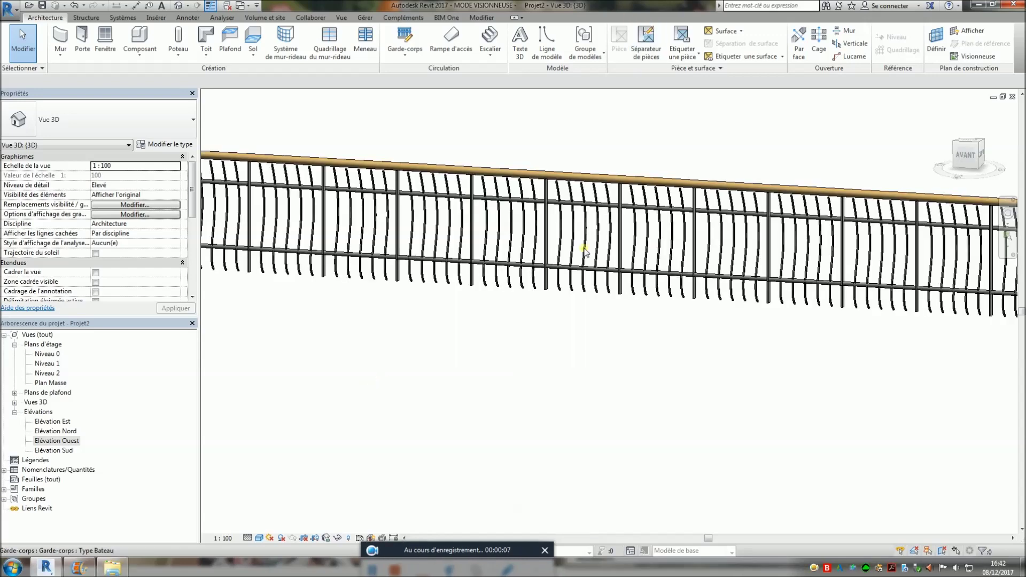
pyautogui.keyDown('shift'); pyautogui.moveTo(478, 309); pyautogui.dragTo(549, 362, button='middle'); pyautogui.keyUp('shift')
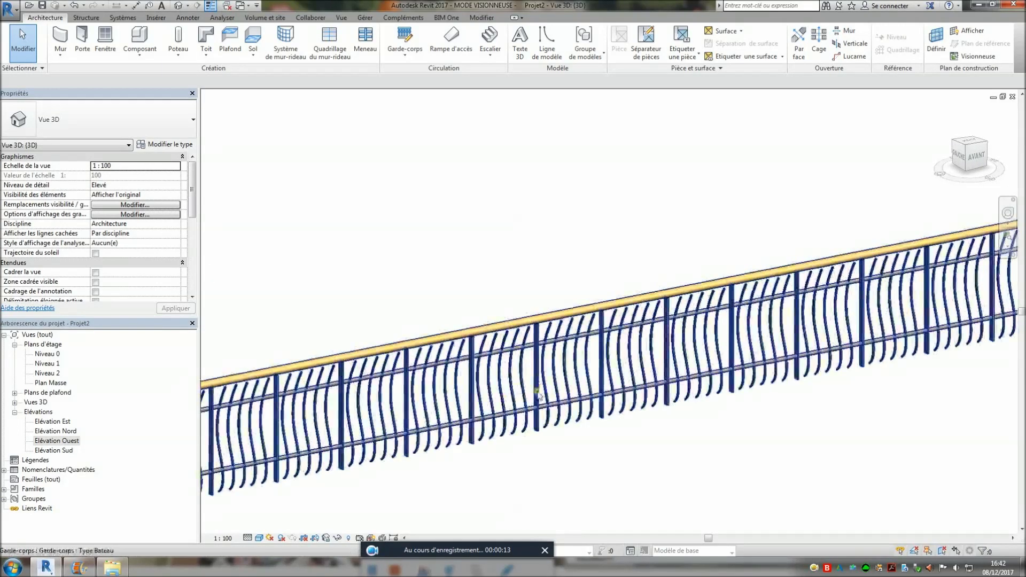
pyautogui.click(166, 144)
pyautogui.click(893, 132)
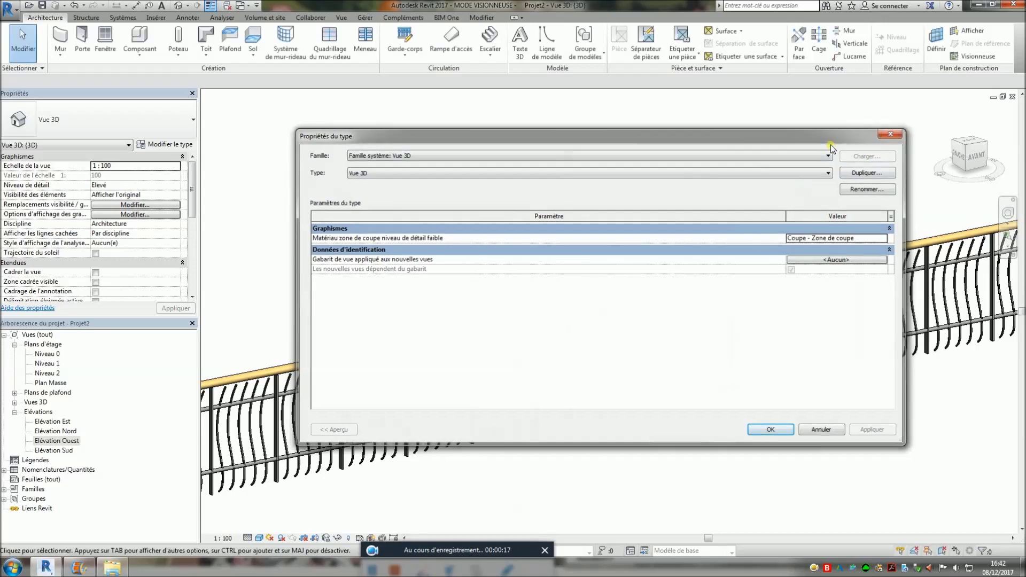
pyautogui.click(728, 310)
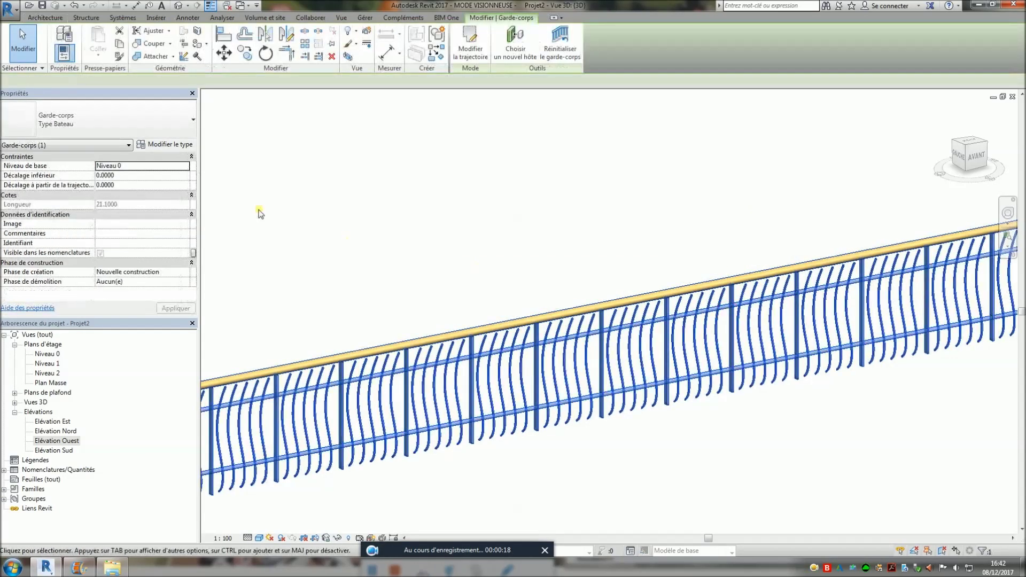
pyautogui.click(156, 135)
pyautogui.click(308, 190)
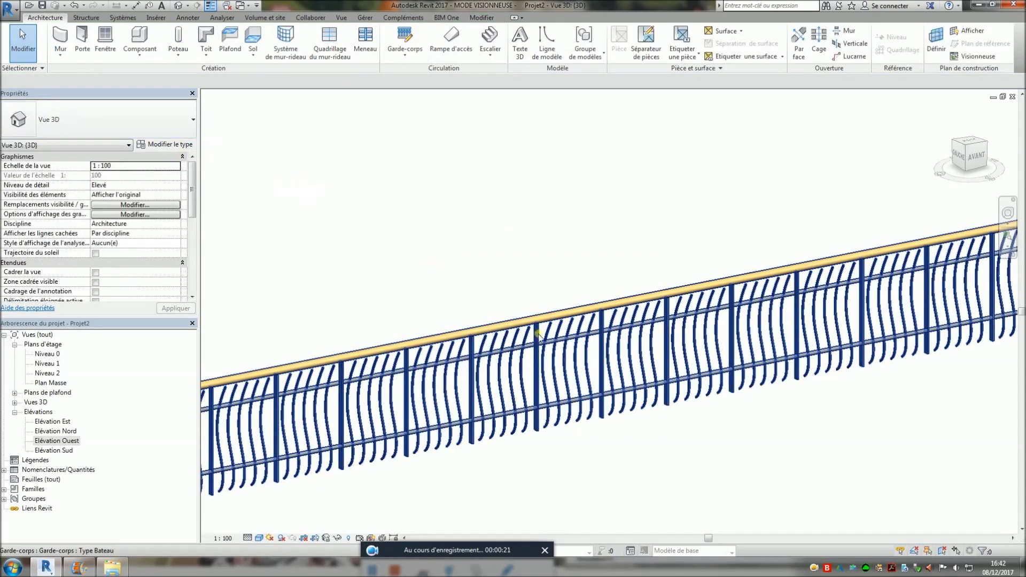
# Step: In the Type Bateau baluster placement, duplicate the first Barreau row and delete the duplicate
pyautogui.click(423, 350)
pyautogui.click(166, 145)
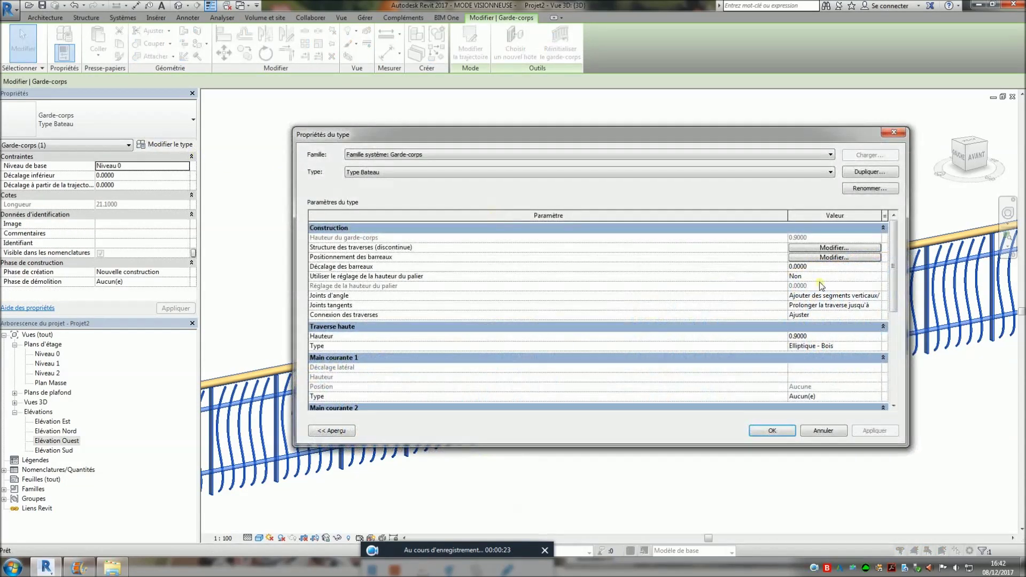
pyautogui.click(822, 257)
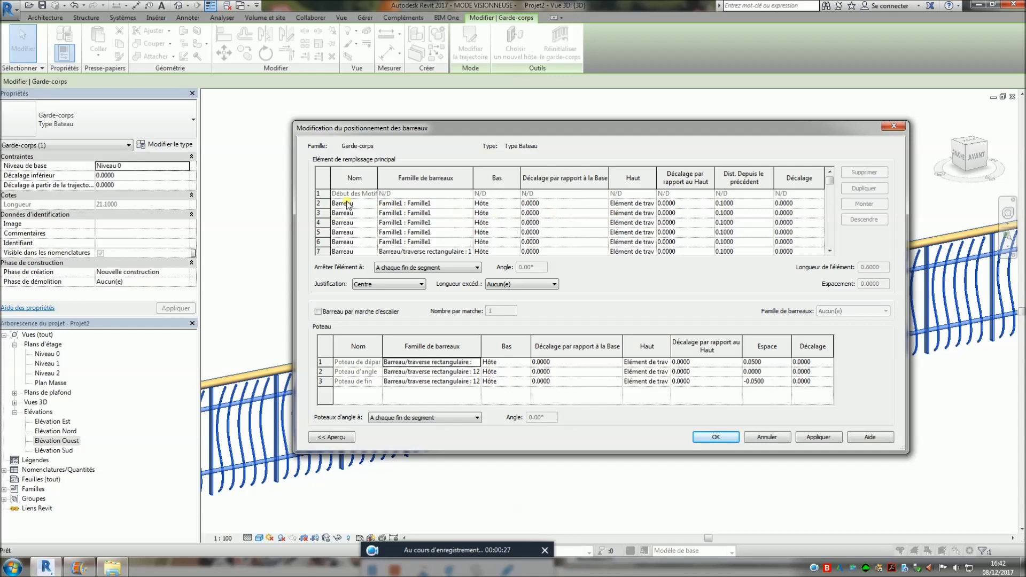
pyautogui.click(653, 204)
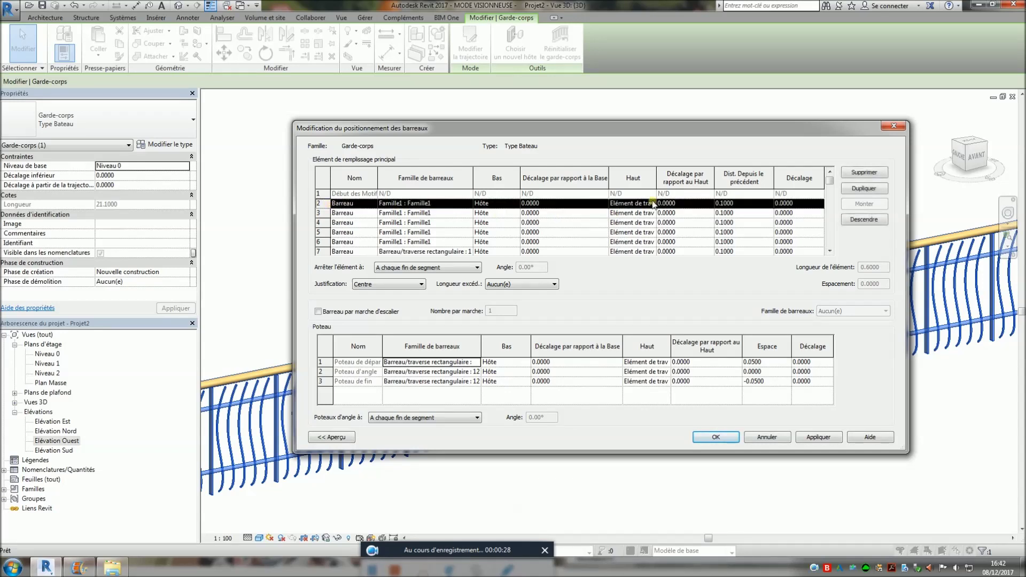
pyautogui.click(863, 190)
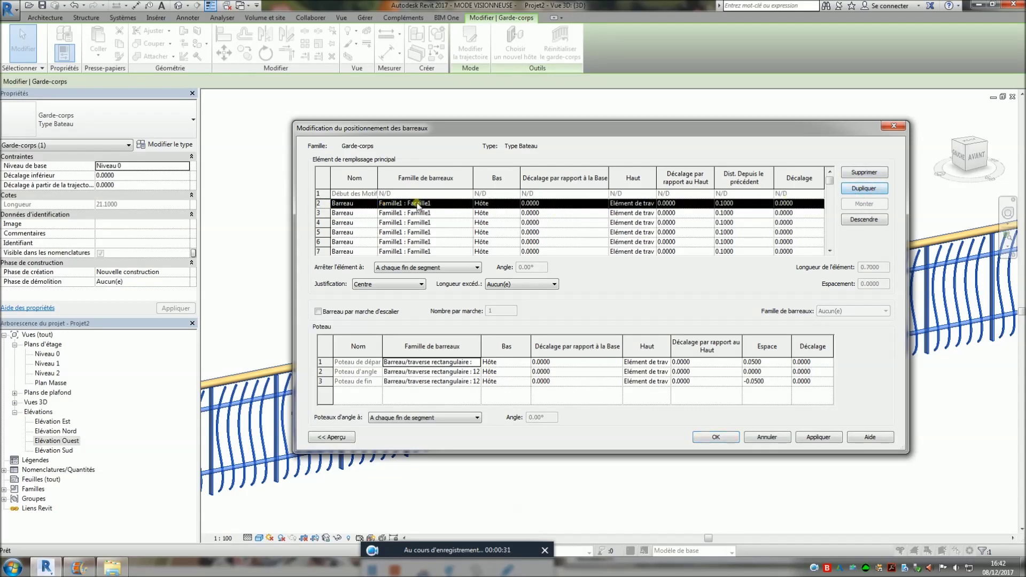
pyautogui.click(874, 174)
# Step: Set the Fin des Motifs distance from the previous element to 0.3 and apply the baluster placement to the railing
pyautogui.click(830, 251)
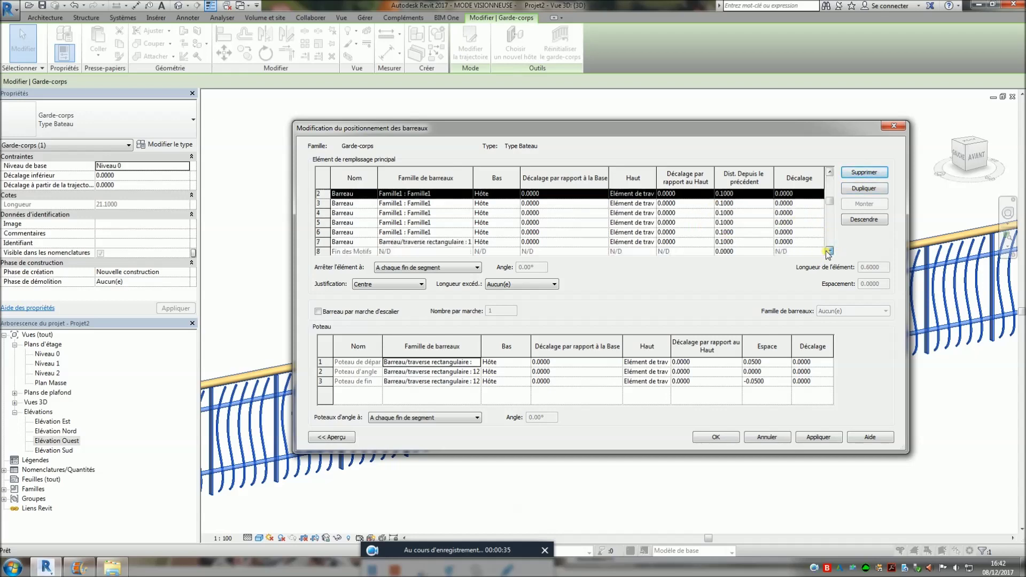
pyautogui.click(831, 251)
pyautogui.click(831, 251)
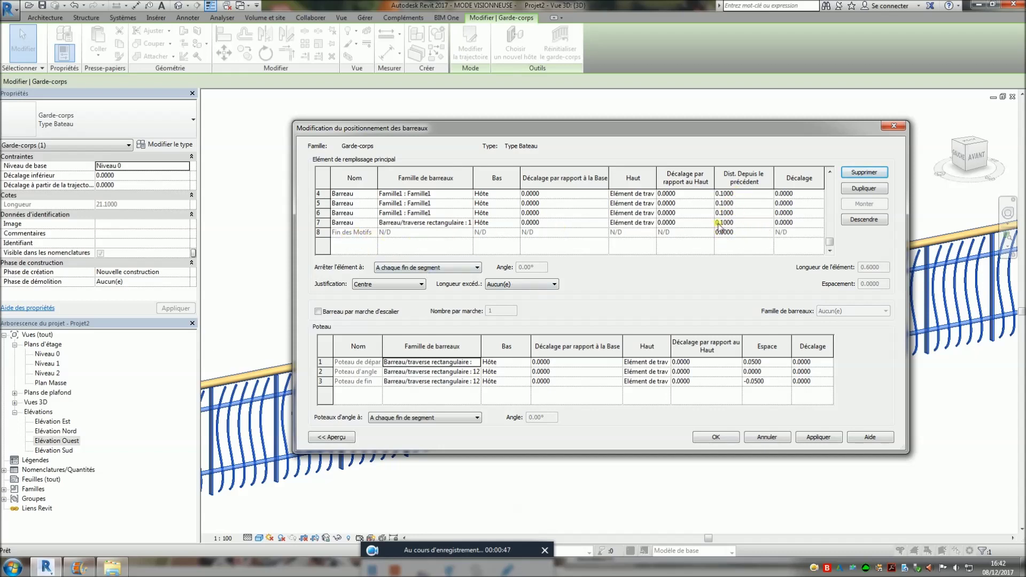
pyautogui.click(749, 235)
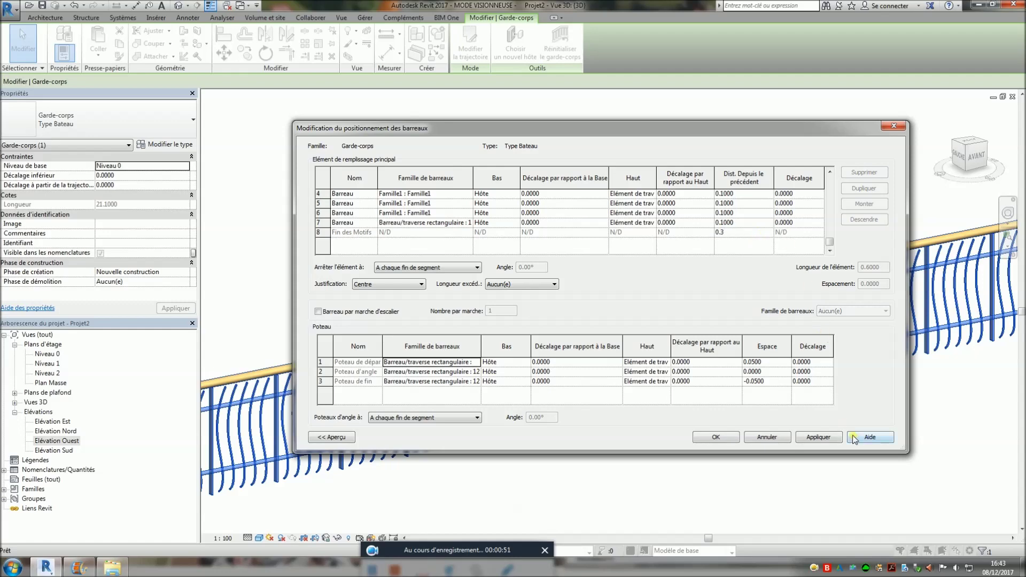
pyautogui.click(716, 437)
pyautogui.click(775, 430)
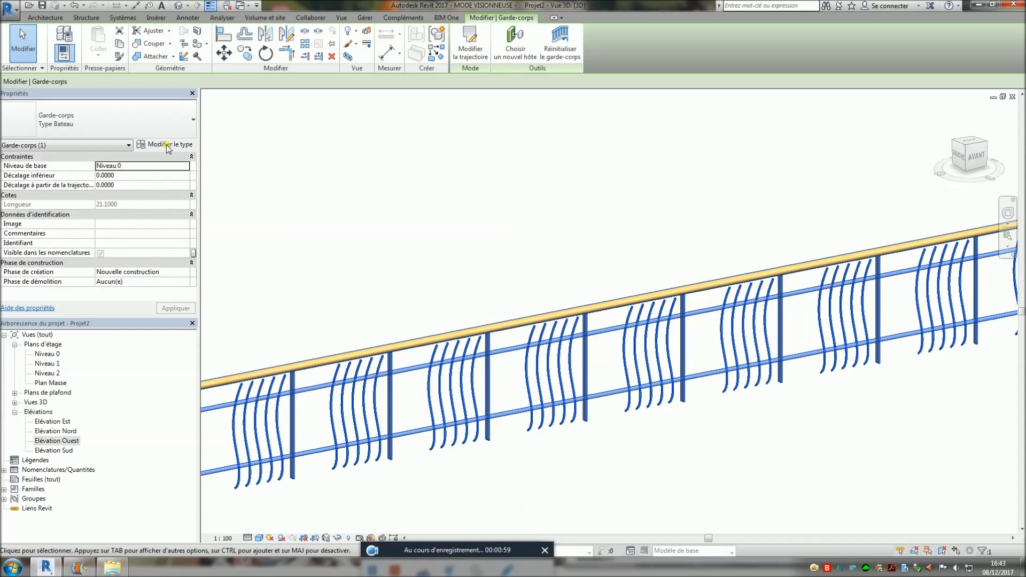
# Step: Reset the Type Bateau Fin des Motifs distance to 0 so the baluster pattern repeats without a gap, and deselect the railing
pyautogui.click(189, 146)
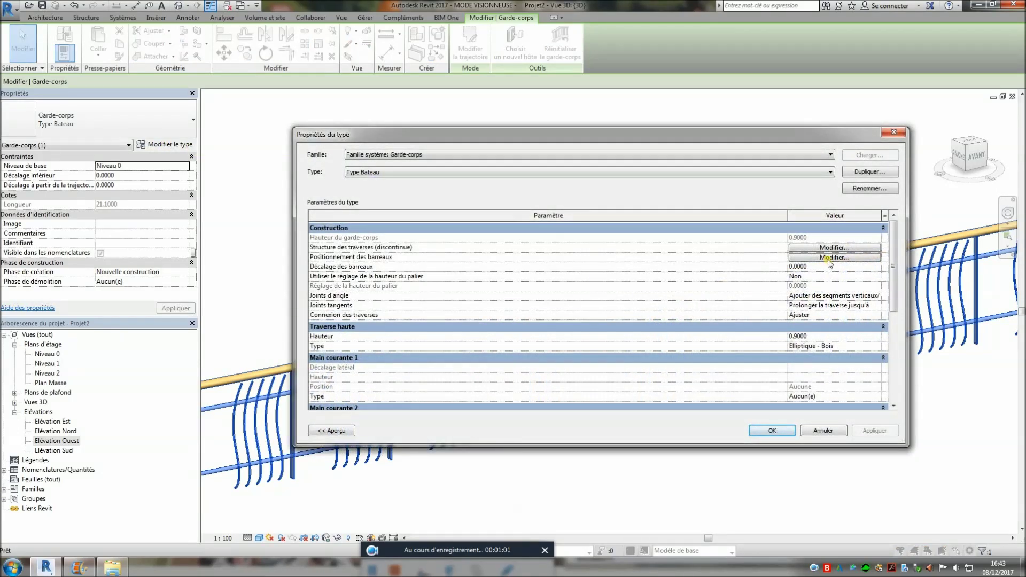
pyautogui.click(830, 257)
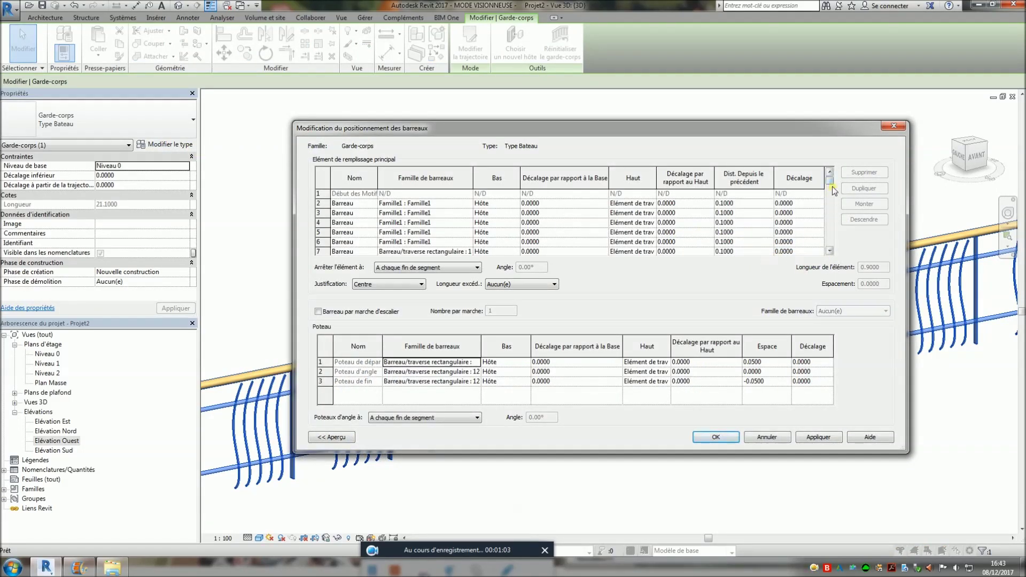
pyautogui.moveTo(830, 182); pyautogui.dragTo(830, 242)
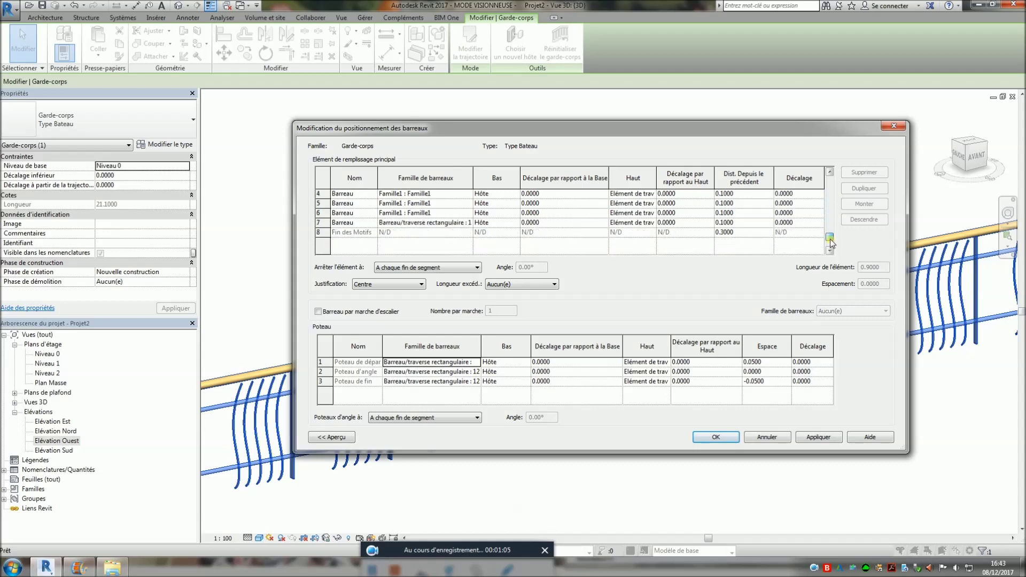
pyautogui.click(754, 234)
pyautogui.click(819, 442)
pyautogui.click(716, 437)
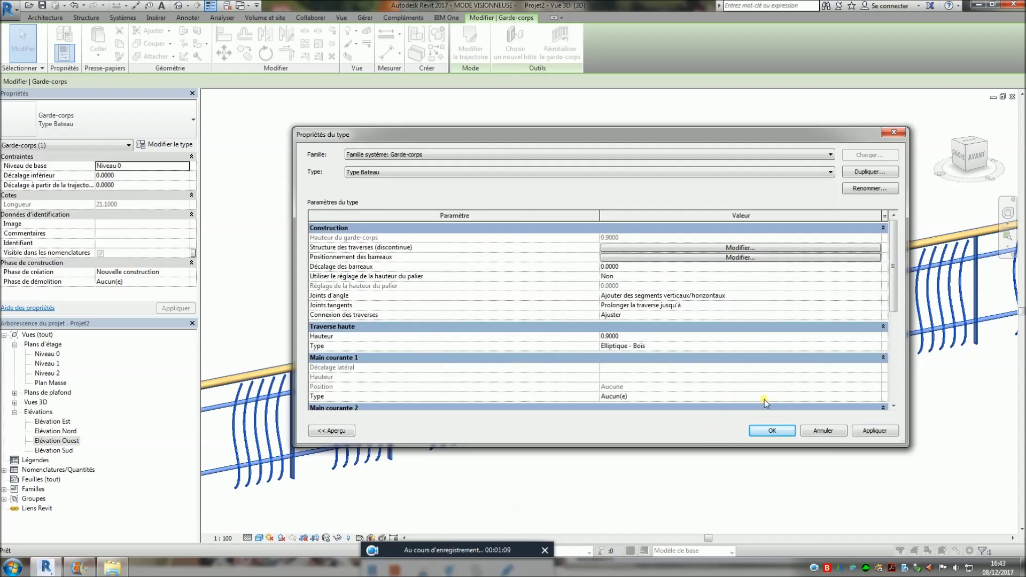
pyautogui.click(776, 433)
pyautogui.press('Escape')
# Step: Examine the end of the railing up close in 3D and select the railing
pyautogui.scroll(-2, 657, 412)
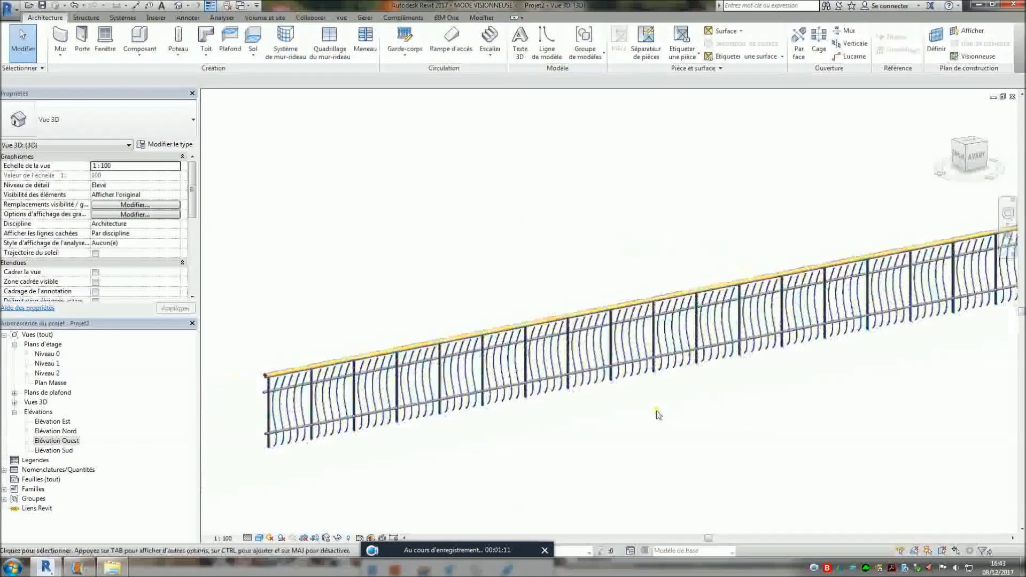
pyautogui.keyDown('shift'); pyautogui.moveTo(658, 409); pyautogui.dragTo(640, 399, button='middle'); pyautogui.keyUp('shift')
pyautogui.scroll(3, 636, 397)
pyautogui.click(624, 375)
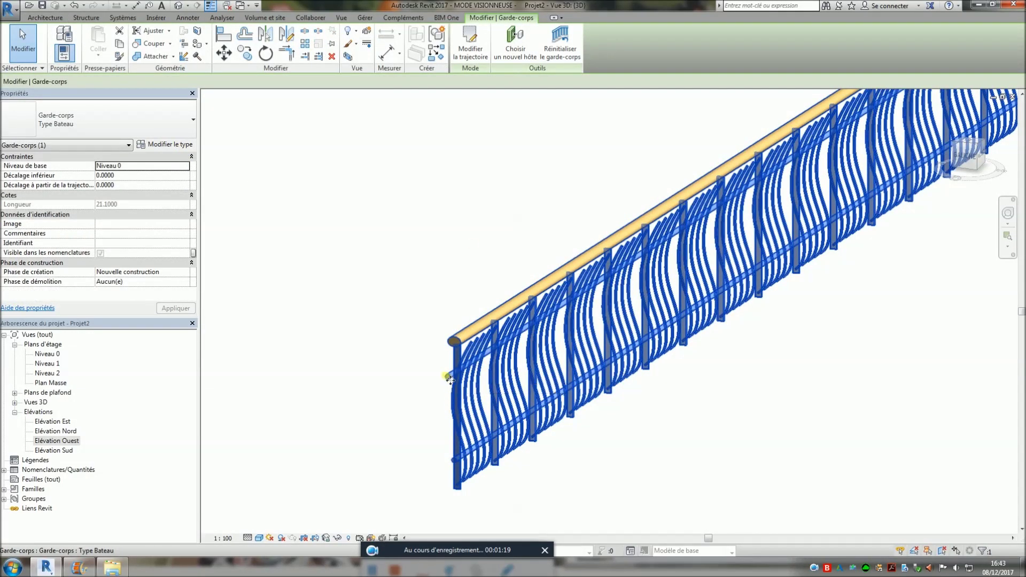
# Step: In the Type Bateau rail structure, rename the lower rail from Bas to toto and accept the rail settings
pyautogui.click(159, 145)
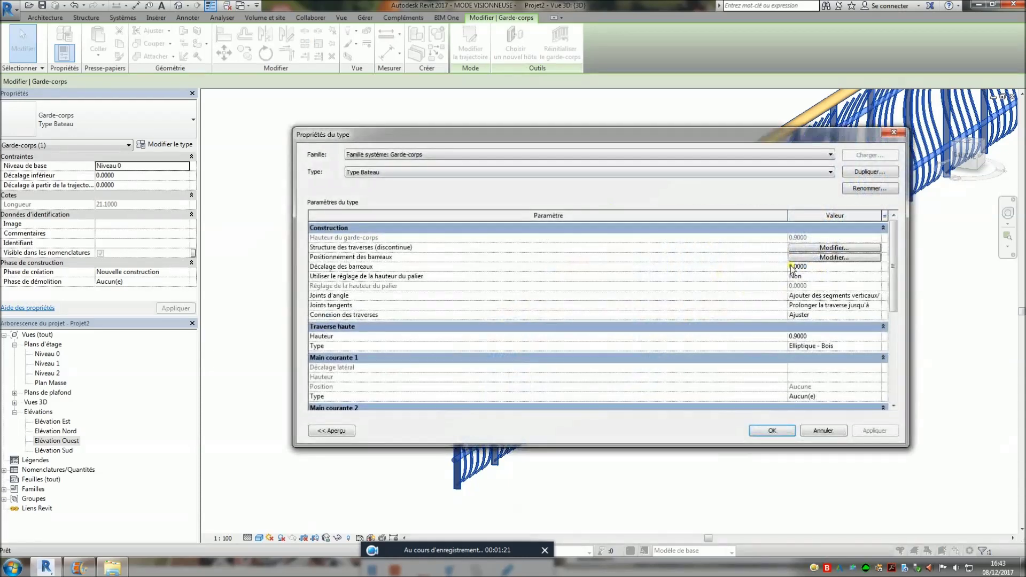
pyautogui.click(837, 247)
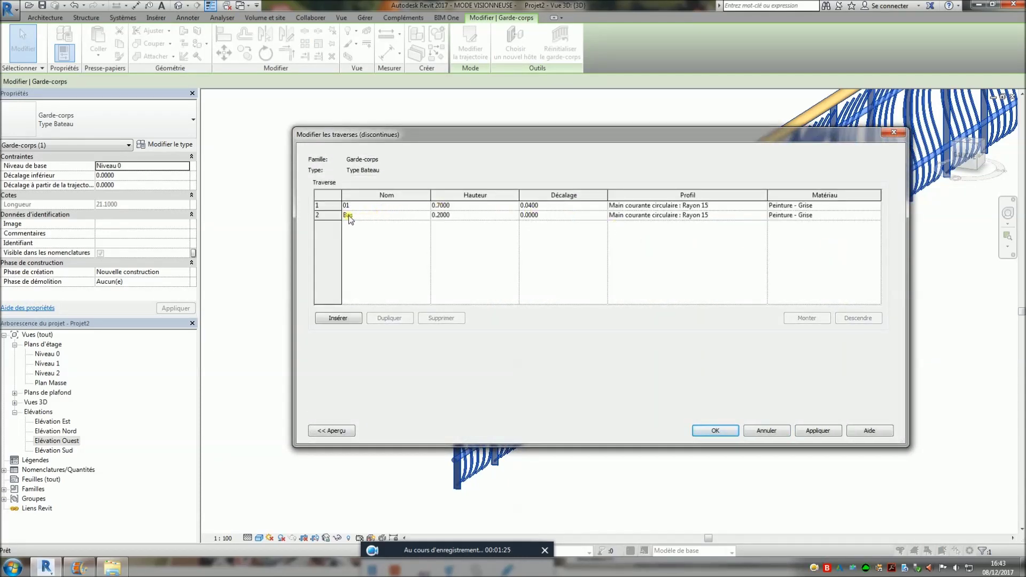
pyautogui.moveTo(667, 134); pyautogui.dragTo(918, 140)
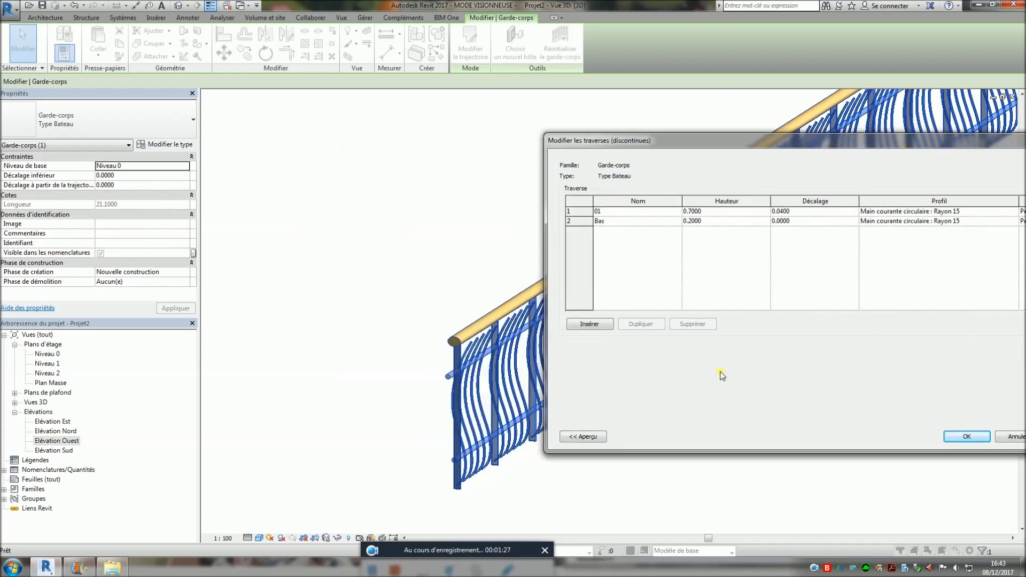
pyautogui.click(638, 222)
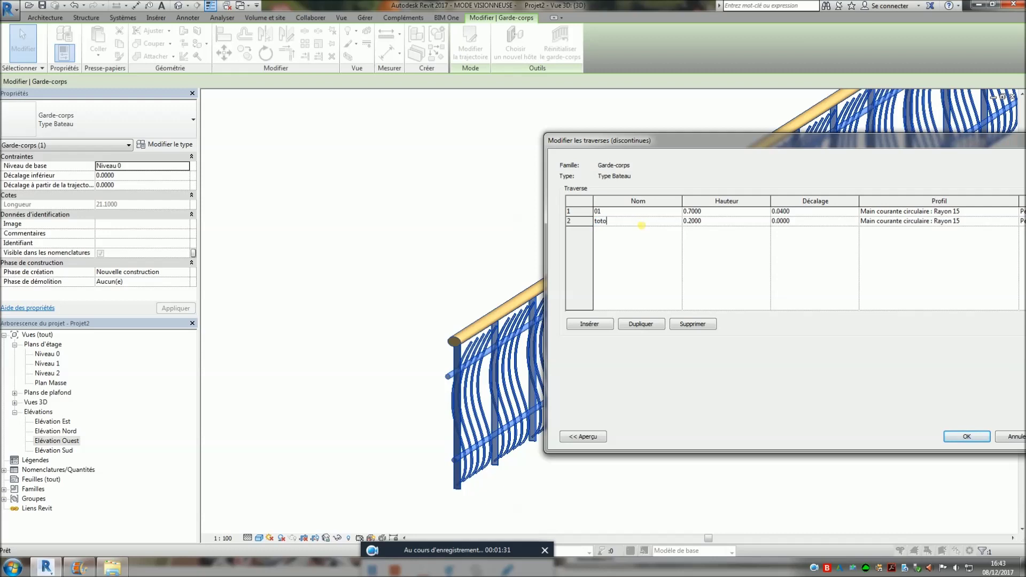
pyautogui.click(964, 436)
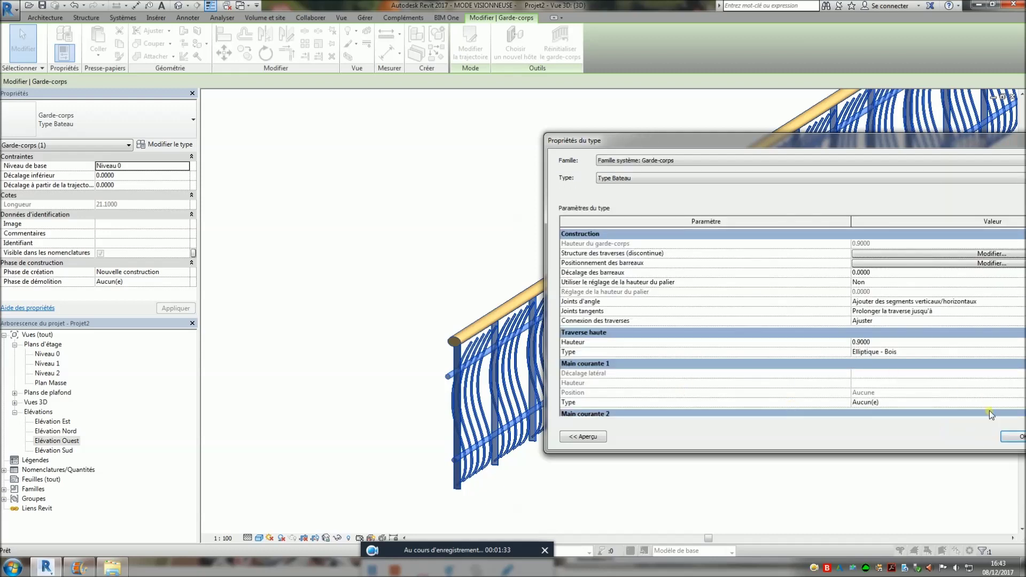
# Step: In the Type Bateau baluster placement, set the base of the first Barreau row to toto and apply the change to the railing
pyautogui.moveTo(940, 144); pyautogui.dragTo(870, 149)
pyautogui.click(807, 269)
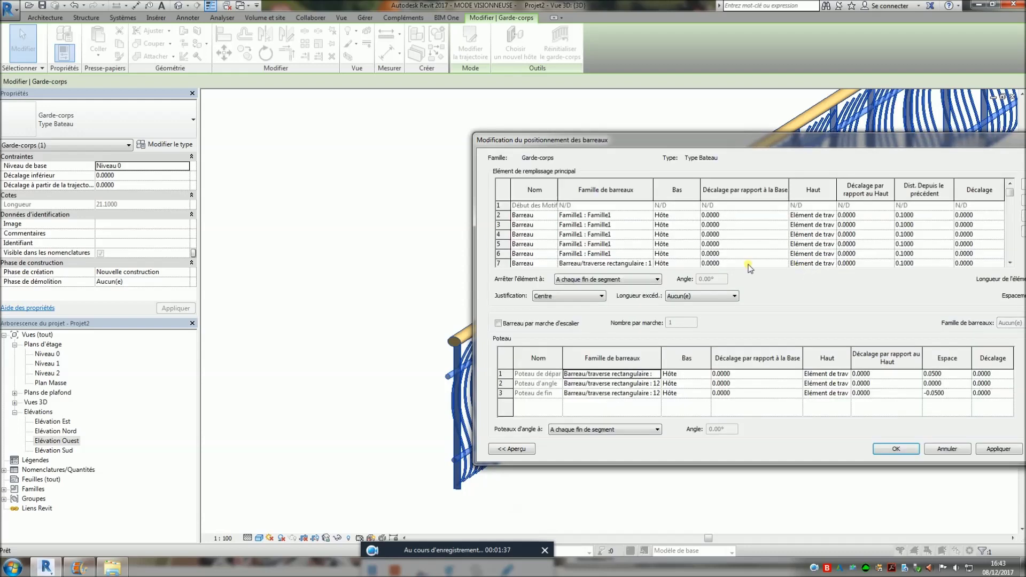
pyautogui.click(680, 216)
pyautogui.click(696, 216)
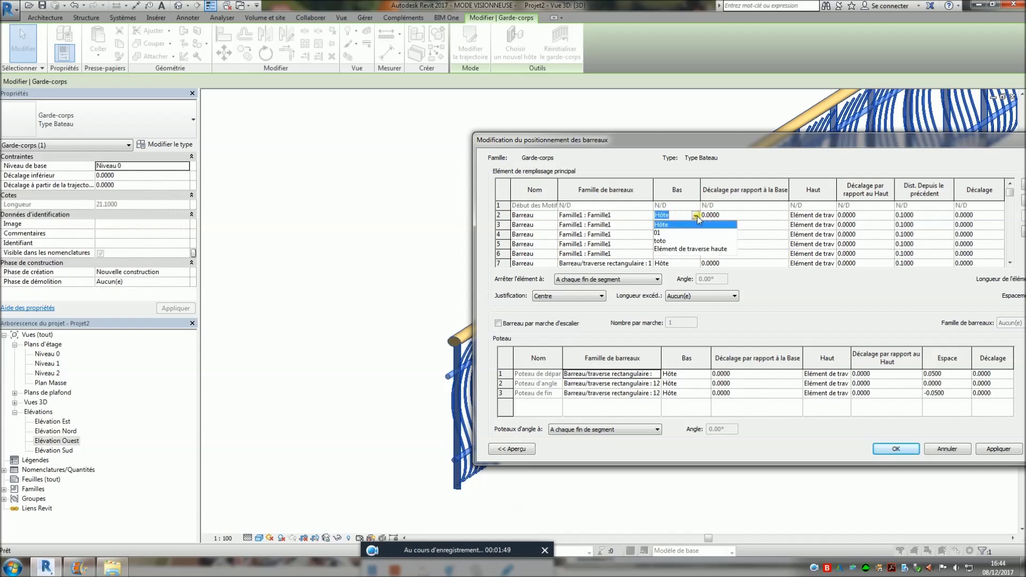
pyautogui.click(663, 242)
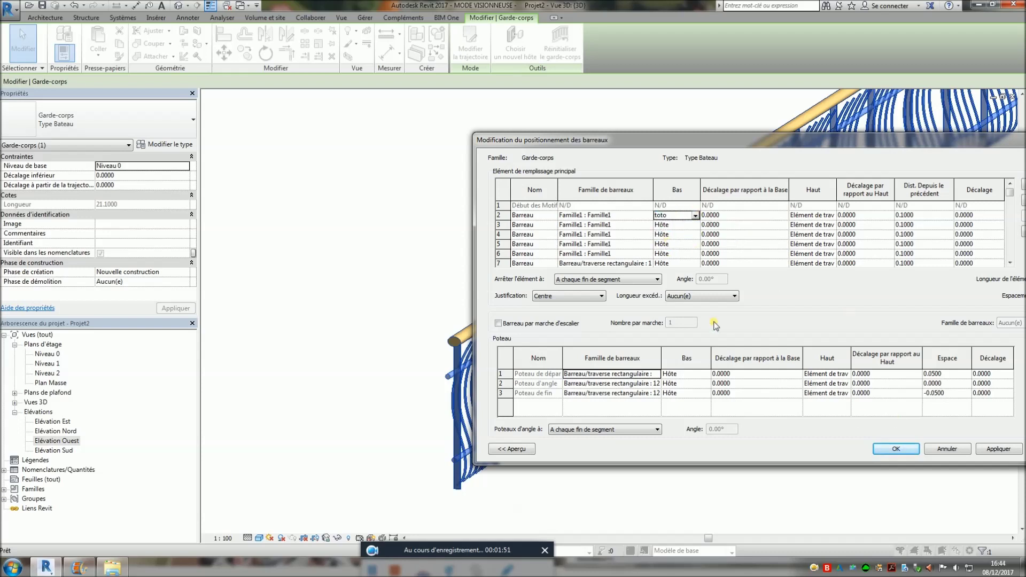
pyautogui.click(896, 448)
pyautogui.click(951, 444)
pyautogui.click(789, 447)
# Step: Examine in 3D how the balusters meet the lower rail, both up close and along the whole railing
pyautogui.scroll(3, 551, 396)
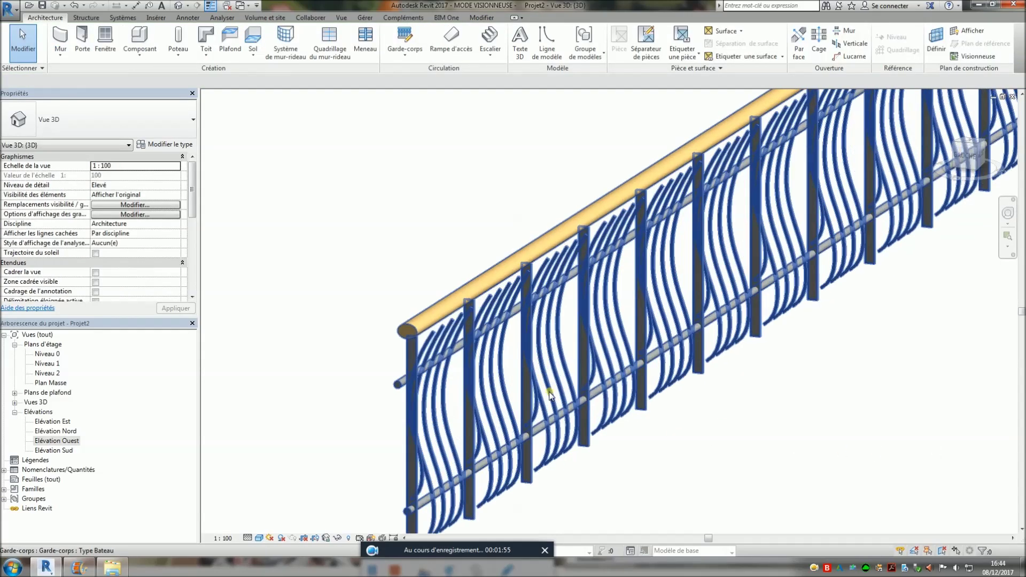
pyautogui.scroll(2, 550, 395)
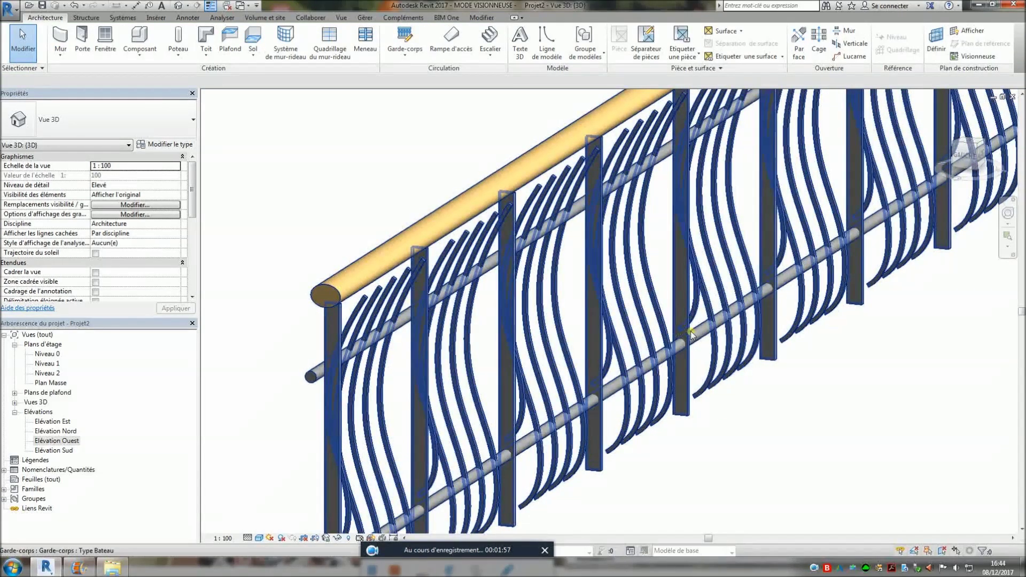
pyautogui.keyDown('shift'); pyautogui.moveTo(498, 452); pyautogui.dragTo(534, 438, button='middle'); pyautogui.keyUp('shift')
pyautogui.keyDown('shift'); pyautogui.moveTo(802, 326); pyautogui.dragTo(761, 313, button='middle'); pyautogui.keyUp('shift')
pyautogui.scroll(-2, 762, 313)
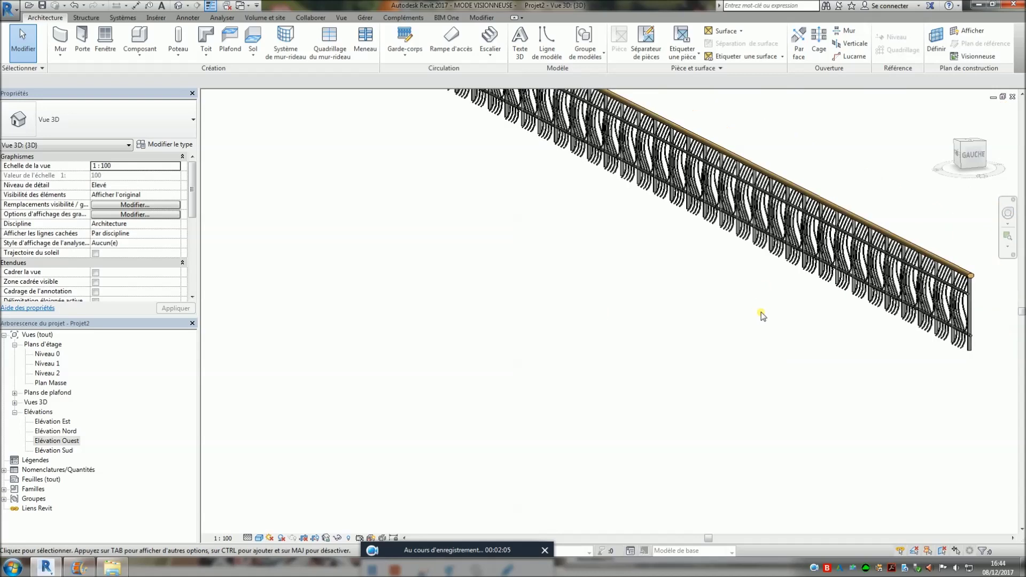
pyautogui.scroll(-2, 727, 329)
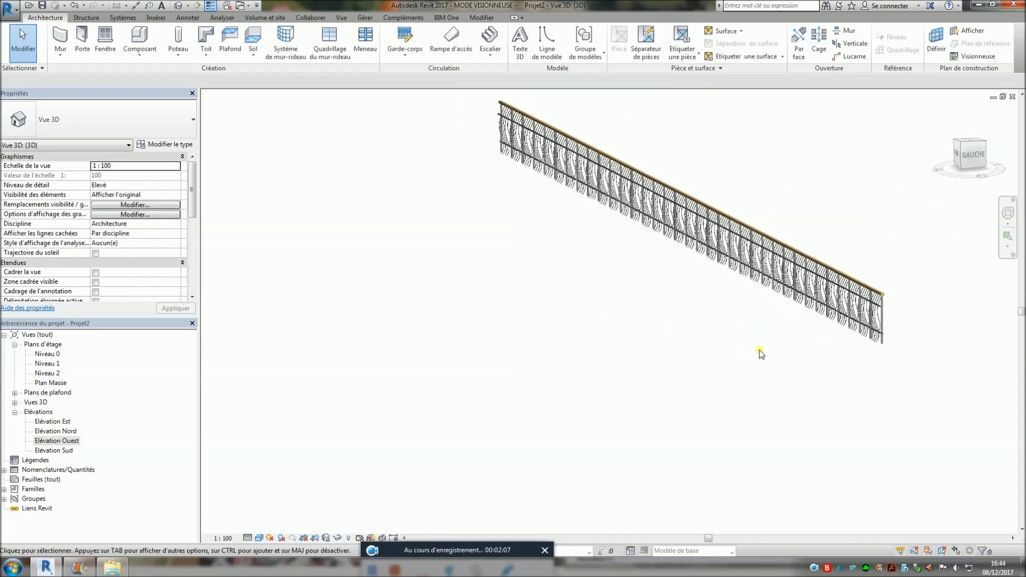
pyautogui.keyDown('shift'); pyautogui.moveTo(778, 394); pyautogui.dragTo(615, 369, button='middle'); pyautogui.keyUp('shift')
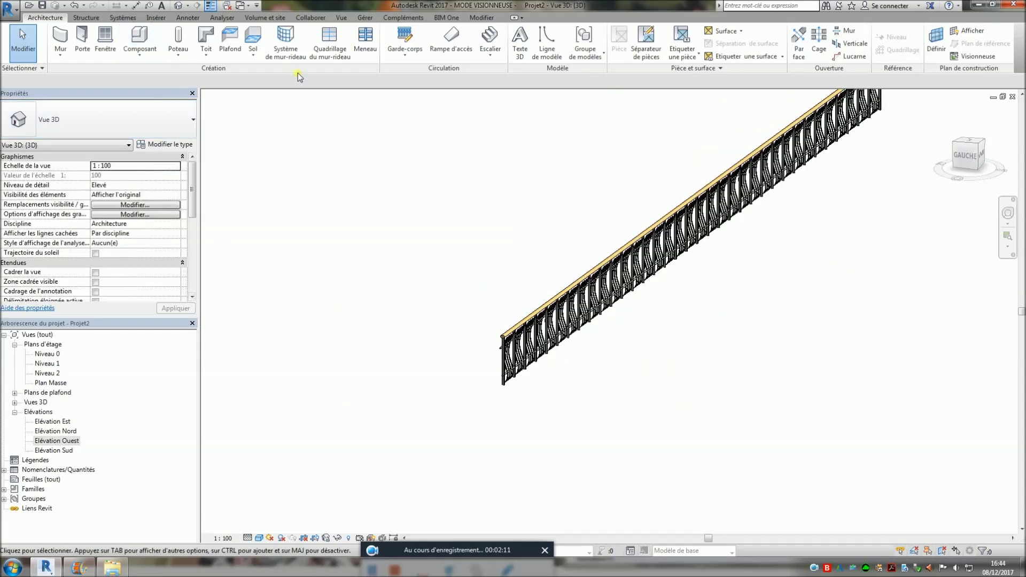
# Step: In the Niveau 0 plan, draw a straight 20 m Générique - Ext. 200 mm wall parallel to the existing railing
pyautogui.click(61, 52)
pyautogui.click(86, 75)
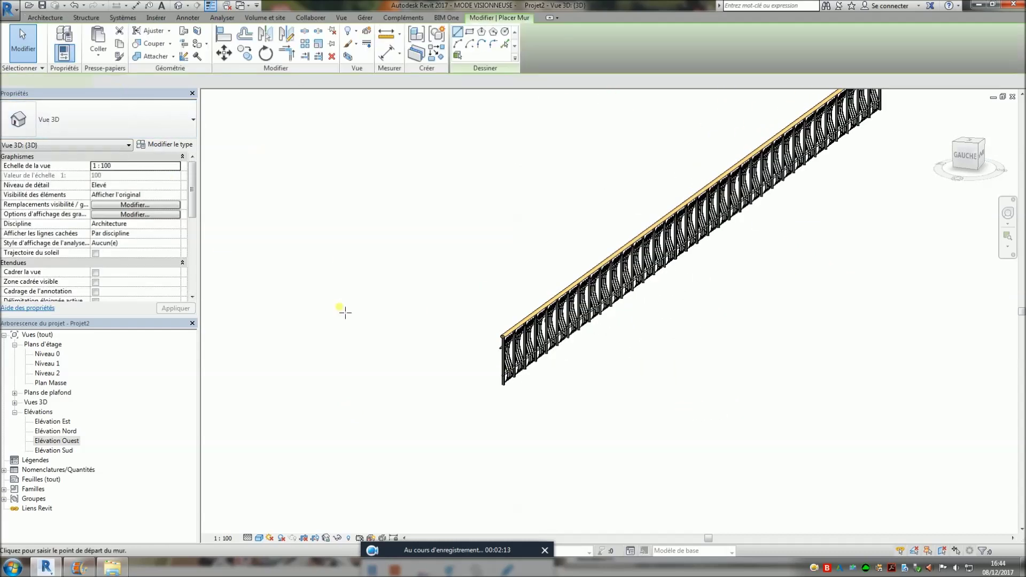
pyautogui.doubleClick(47, 354)
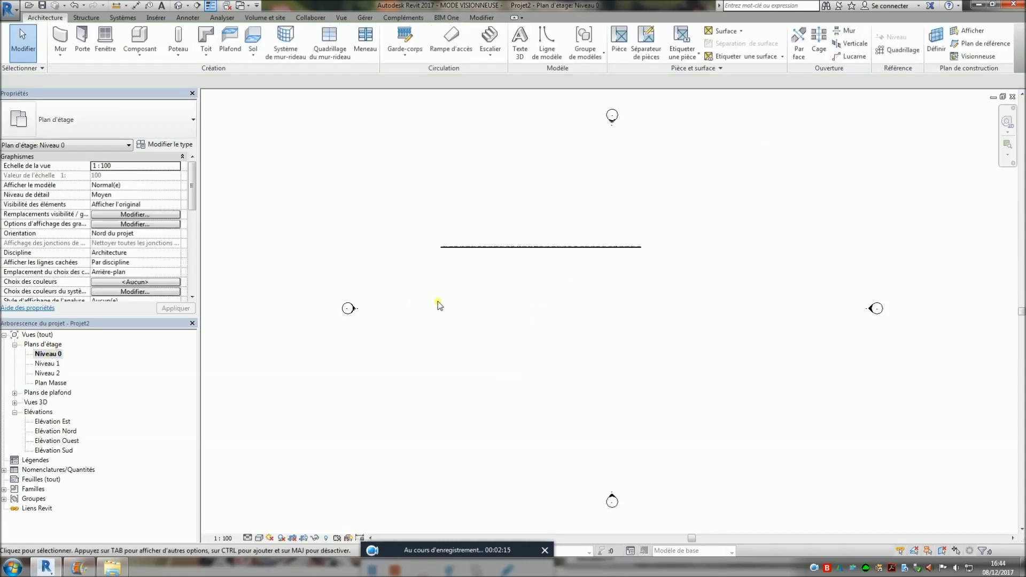
pyautogui.click(60, 52)
pyautogui.click(88, 75)
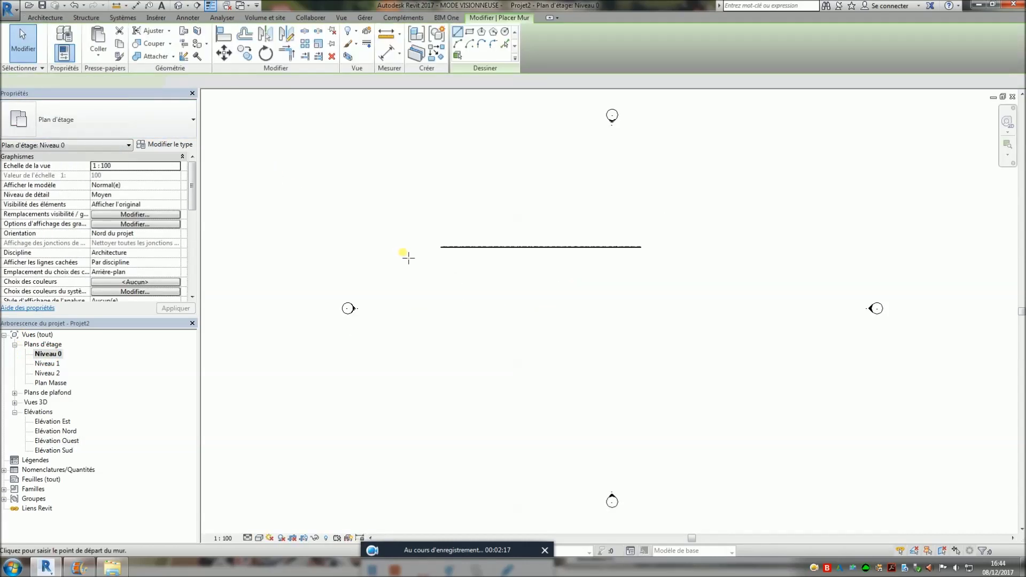
pyautogui.click(441, 261)
pyautogui.click(631, 260)
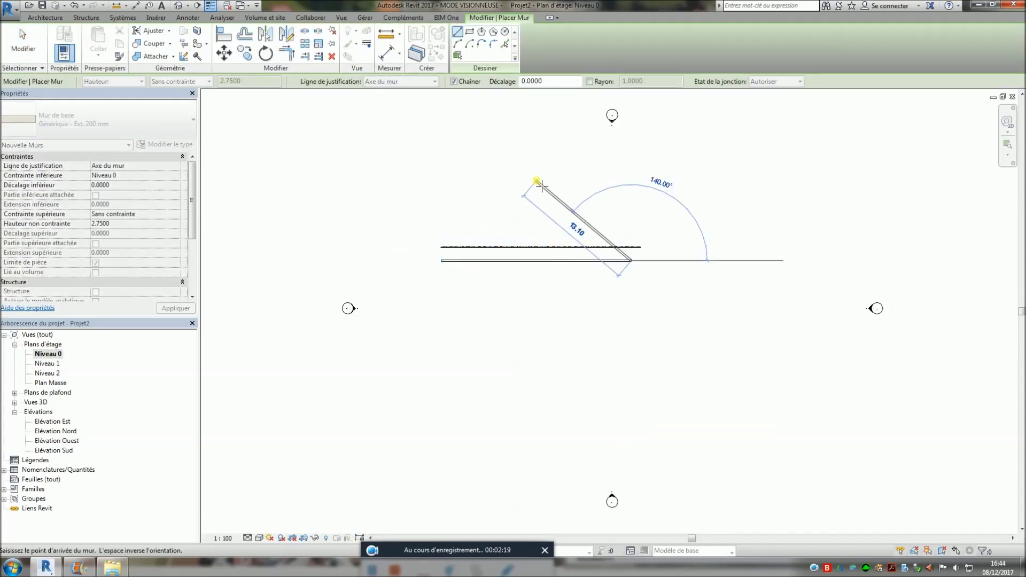
pyautogui.press('Escape')
pyautogui.press('Escape')
# Step: Open the new wall's profile for editing in the Elévation Nord view
pyautogui.click(573, 262)
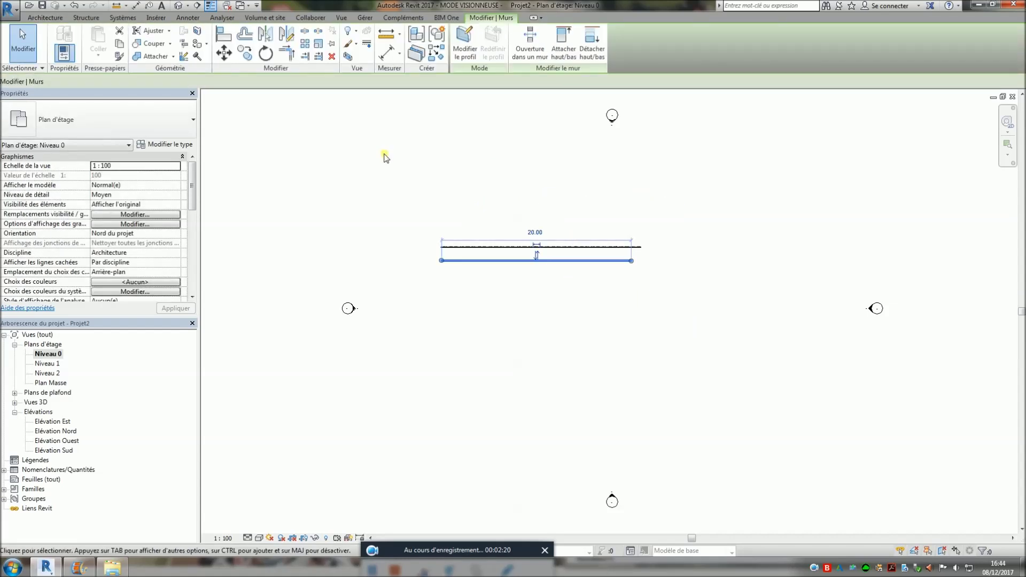
pyautogui.click(466, 52)
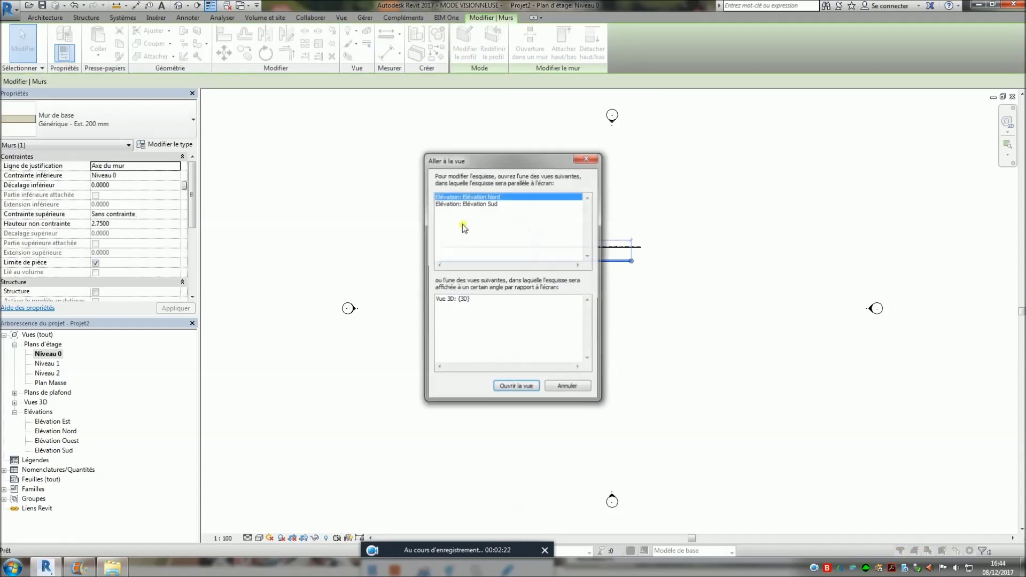
pyautogui.click(521, 388)
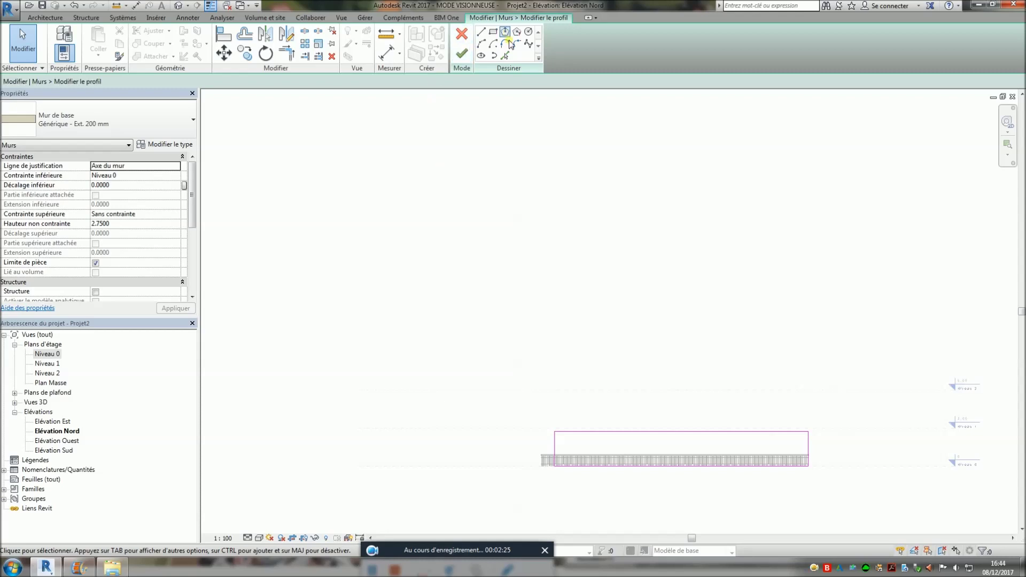
# Step: Sketch three chained arcs between the wall profile's two upper corners, dipping over the first part and rising near the other end
pyautogui.click(481, 43)
pyautogui.scroll(1, 560, 436)
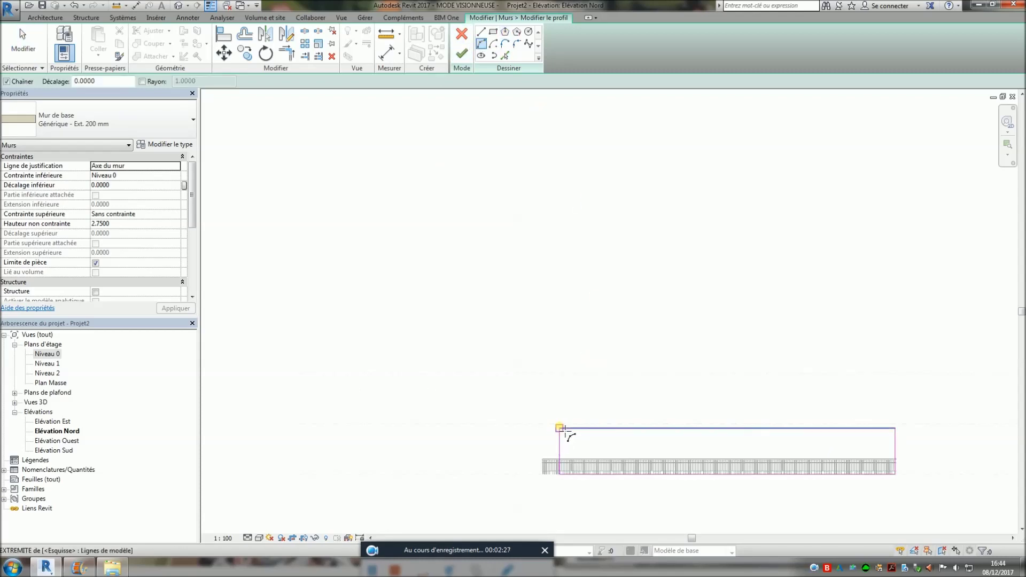
pyautogui.click(560, 428)
pyautogui.click(667, 447)
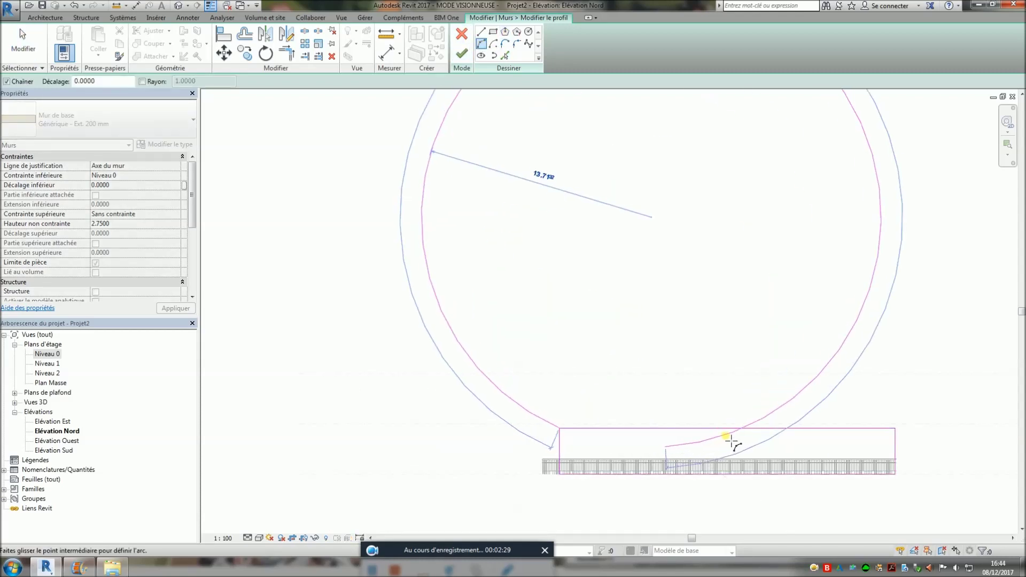
pyautogui.scroll(1, 642, 449)
pyautogui.click(641, 449)
pyautogui.click(775, 429)
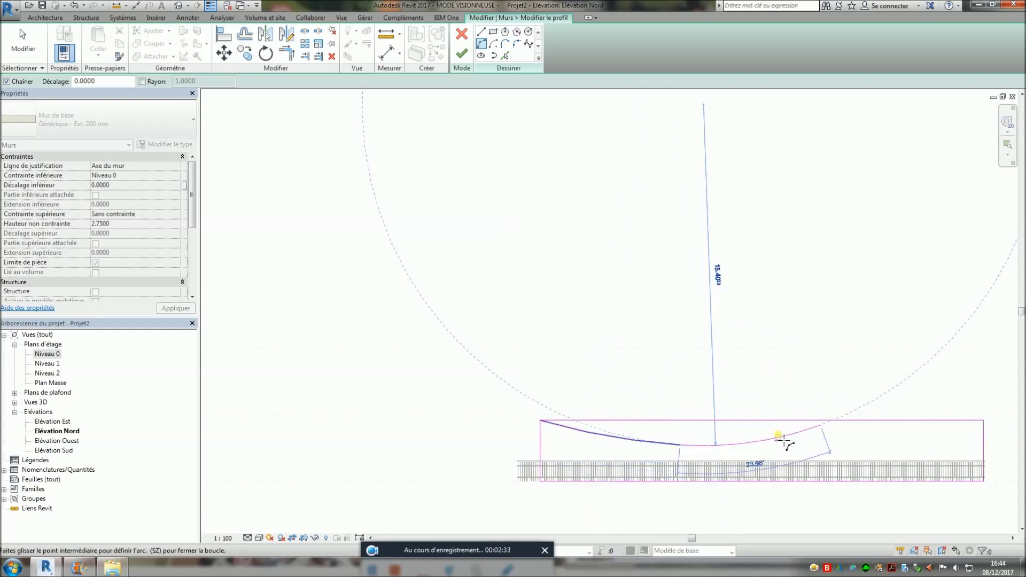
pyautogui.click(983, 421)
pyautogui.scroll(1, 940, 419)
pyautogui.click(930, 409)
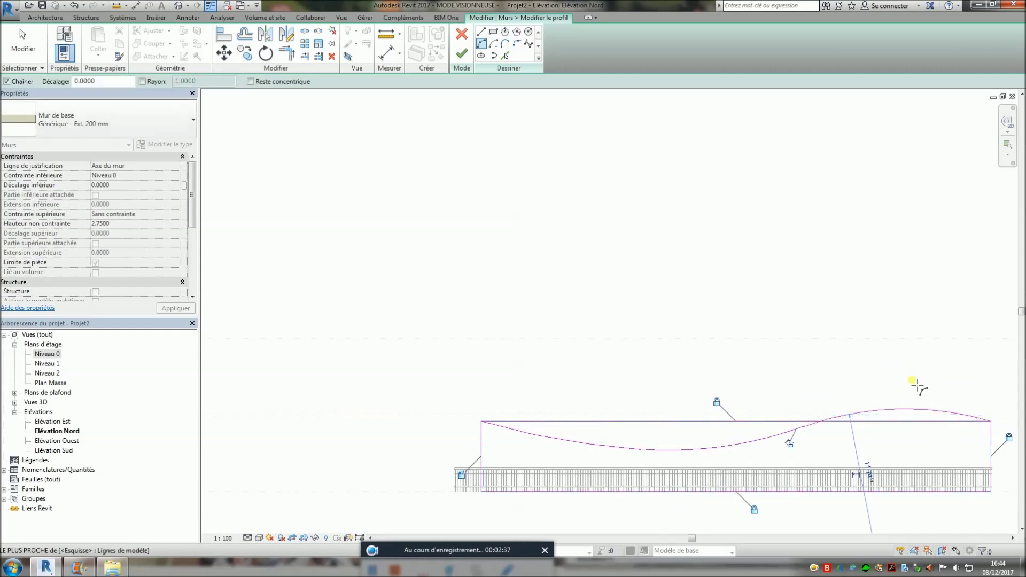
pyautogui.press('Escape')
pyautogui.press('Escape')
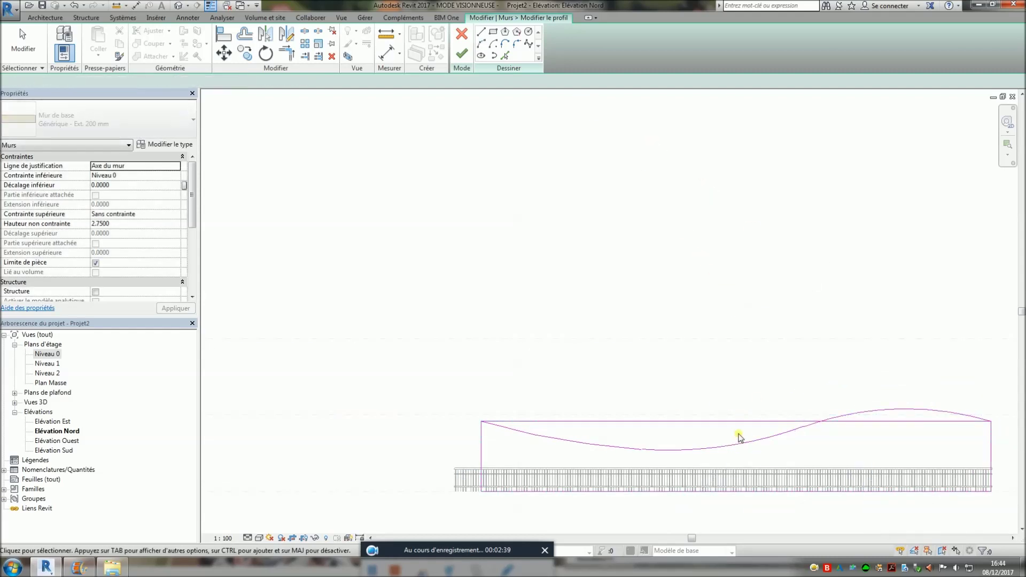
# Step: Delete the straight top line of the wall profile and finish the profile edit, leaving nothing selected
pyautogui.click(745, 422)
pyautogui.press('Delete')
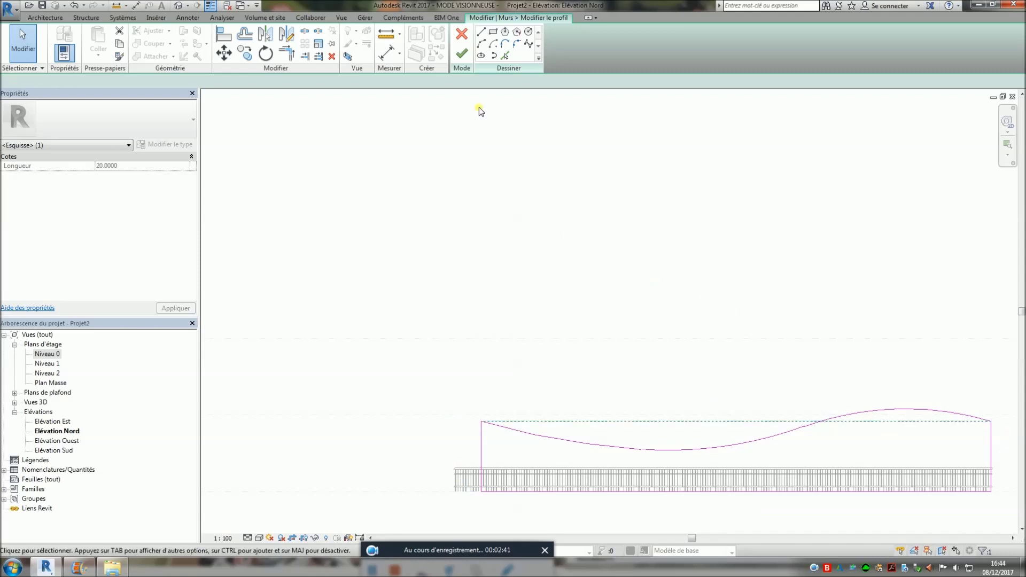
pyautogui.click(457, 57)
pyautogui.click(751, 228)
pyautogui.click(463, 472)
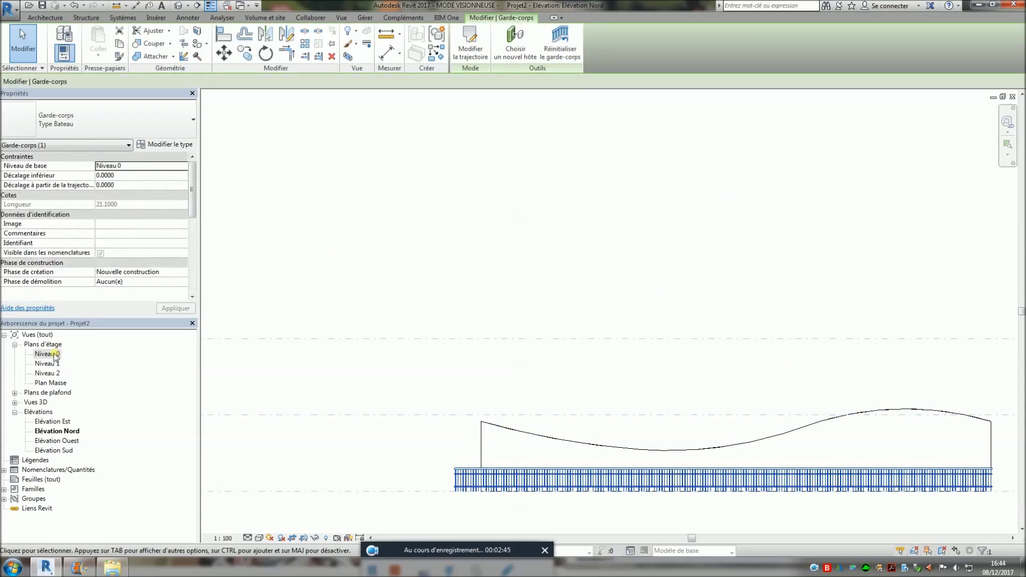
pyautogui.click(541, 321)
# Step: In the Niveau 0 plan, create a Type Bateau railing by sketching a 20 m path along the wall's centreline
pyautogui.doubleClick(47, 354)
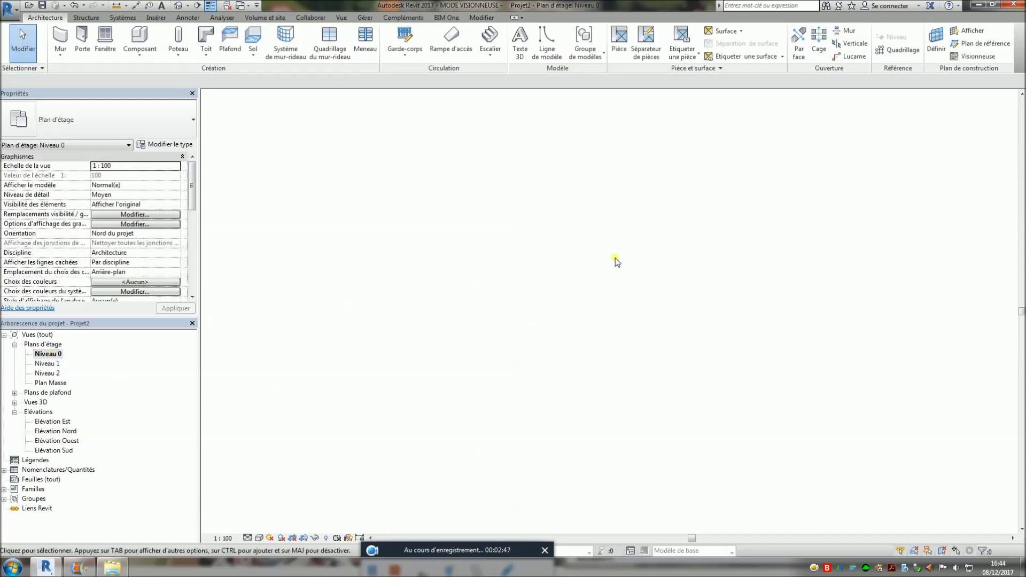
pyautogui.click(405, 43)
pyautogui.click(433, 77)
pyautogui.scroll(5, 484, 257)
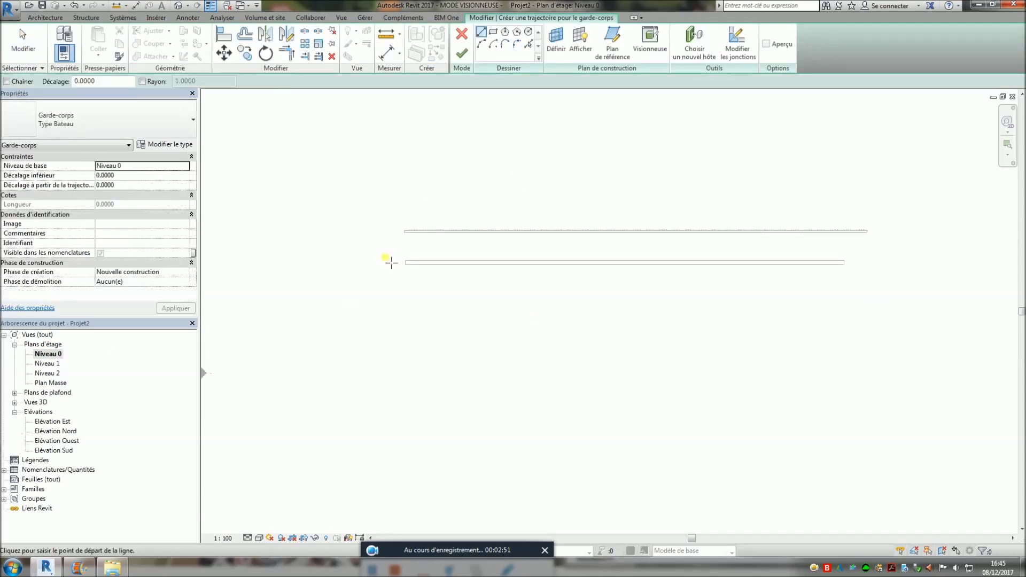
pyautogui.click(420, 270)
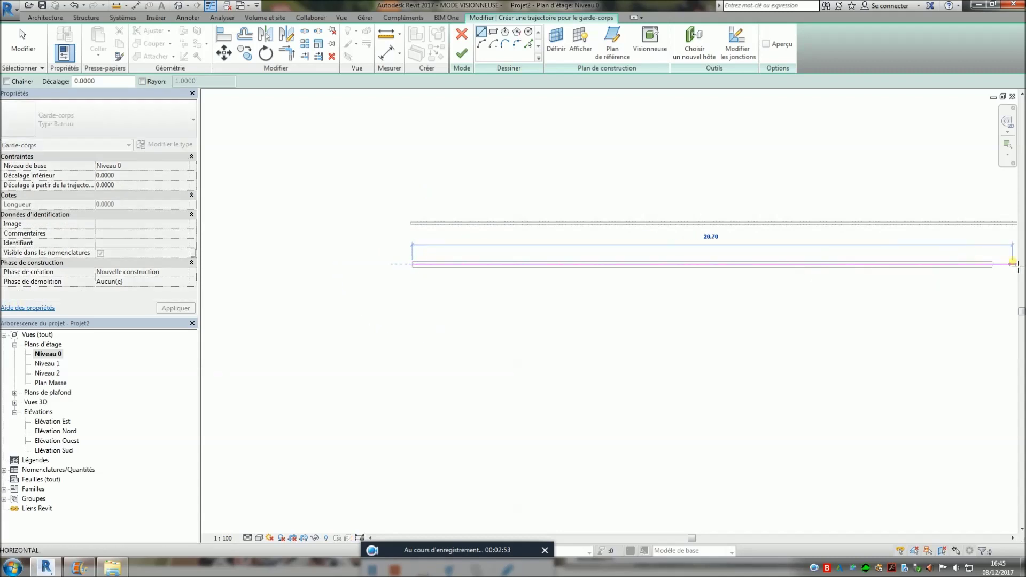
pyautogui.click(992, 265)
pyautogui.click(462, 54)
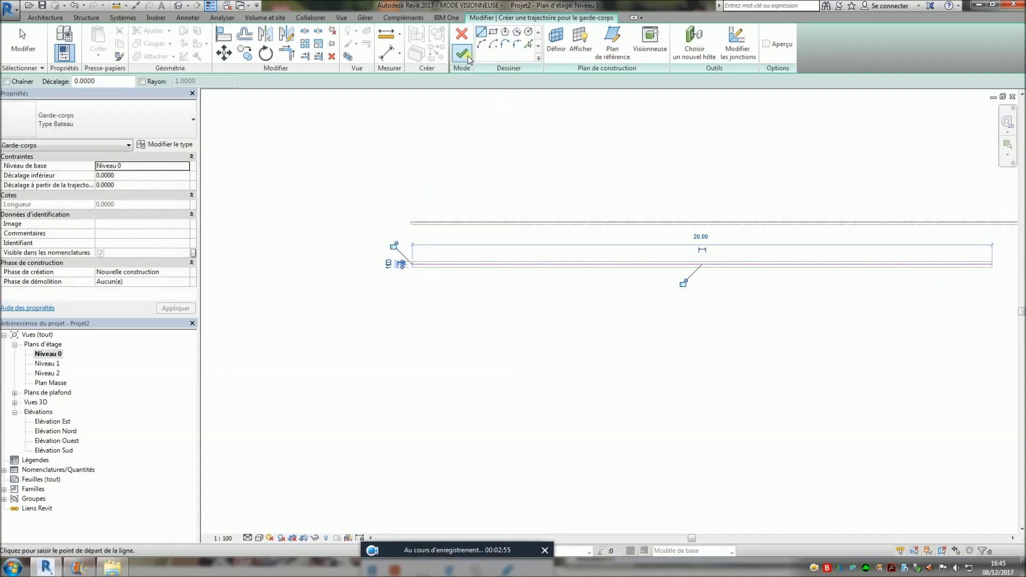
# Step: In the 3D view, assign the curved-top wall as the new host of the 20 m Type Bateau railing
pyautogui.click(178, 5)
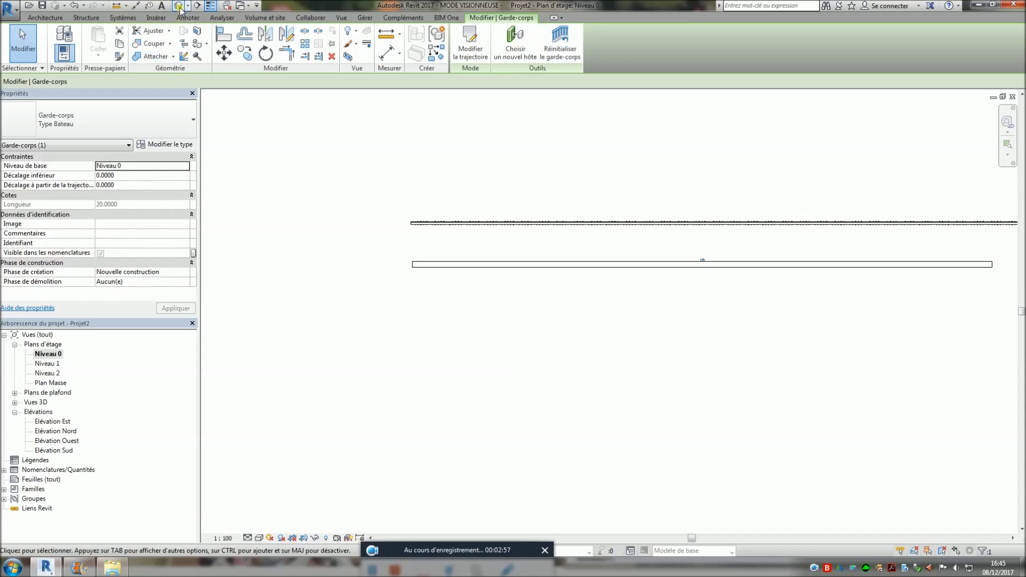
pyautogui.scroll(-1, 627, 222)
pyautogui.scroll(4, 612, 355)
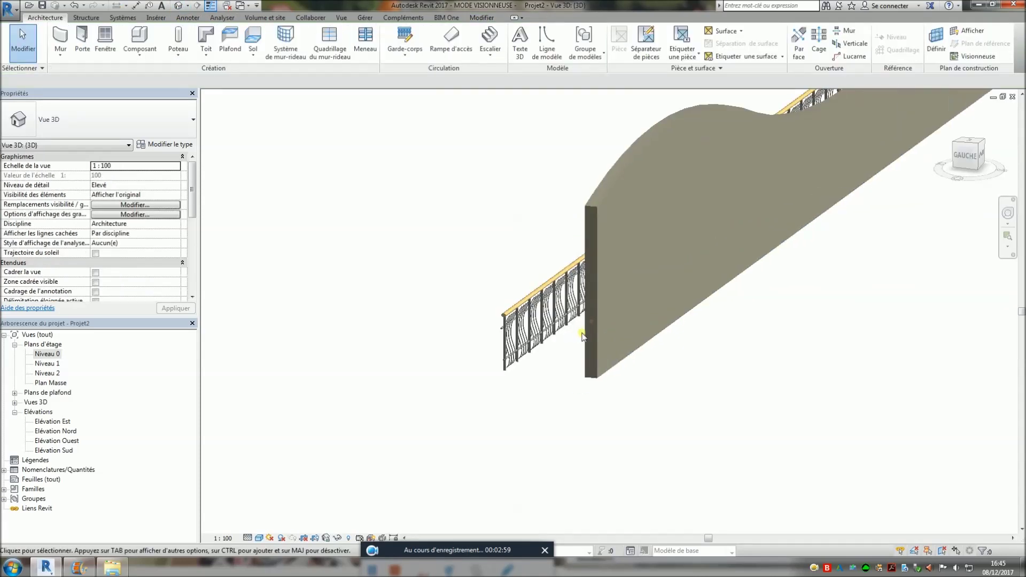
pyautogui.click(531, 313)
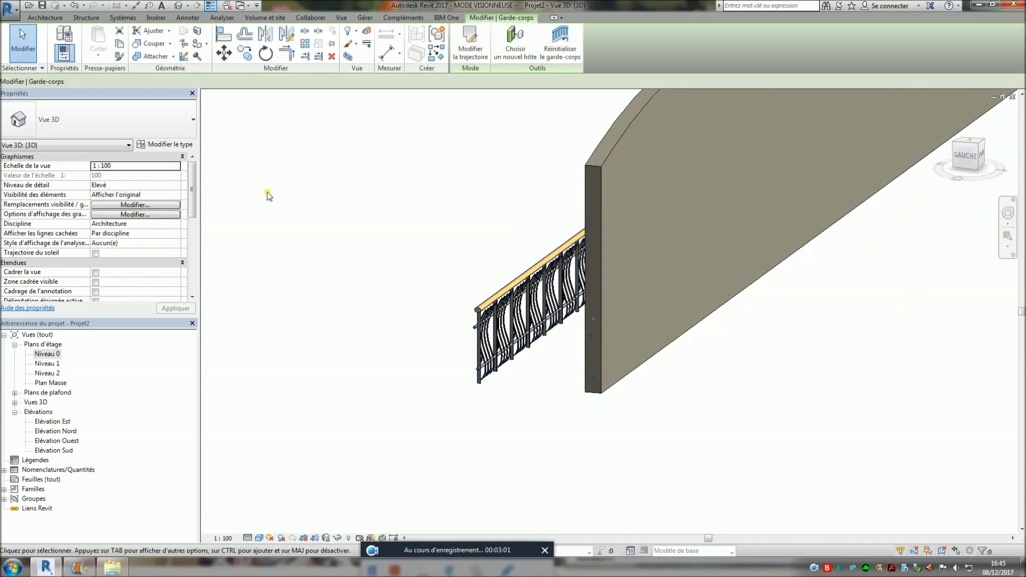
pyautogui.click(516, 40)
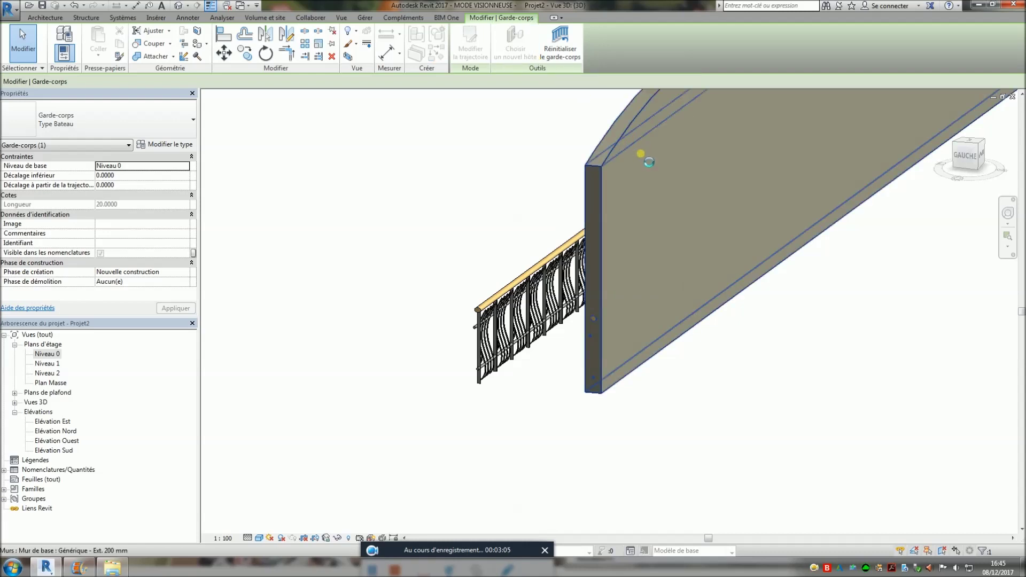
pyautogui.click(640, 153)
pyautogui.moveTo(671, 188); pyautogui.dragTo(589, 409, button='middle')
pyautogui.keyDown('shift'); pyautogui.moveTo(690, 410); pyautogui.dragTo(678, 434, button='middle'); pyautogui.keyUp('shift')
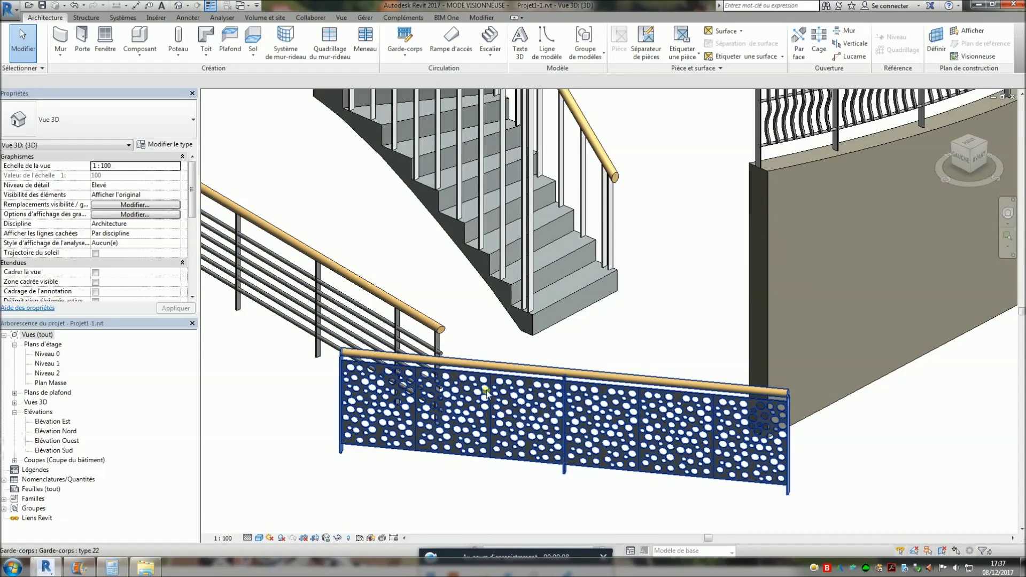
# Step: Create a new project from the DefaultFRAFRA.rte template
pyautogui.click(9, 10)
pyautogui.moveTo(28, 49)
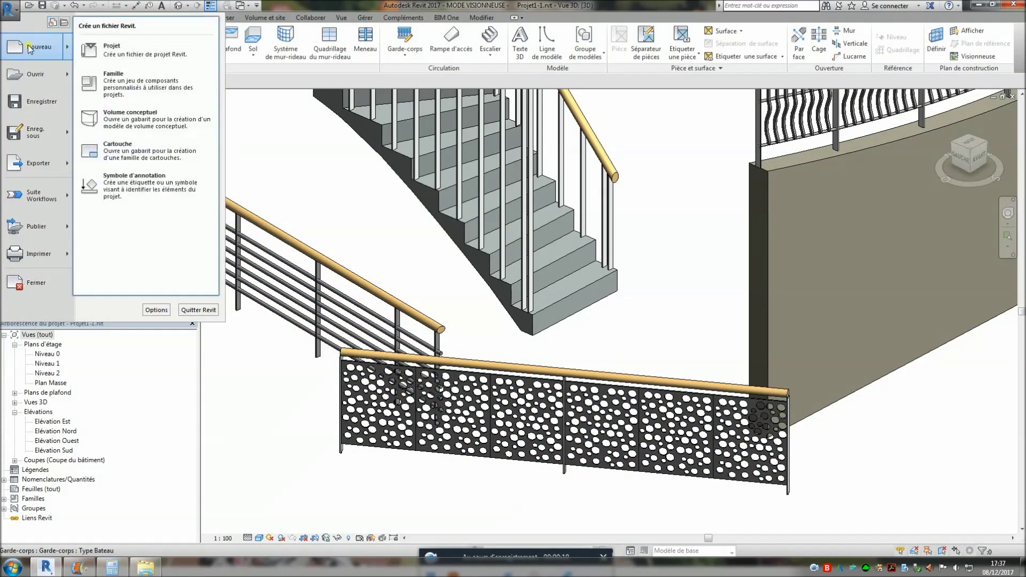
pyautogui.click(104, 48)
pyautogui.click(381, 93)
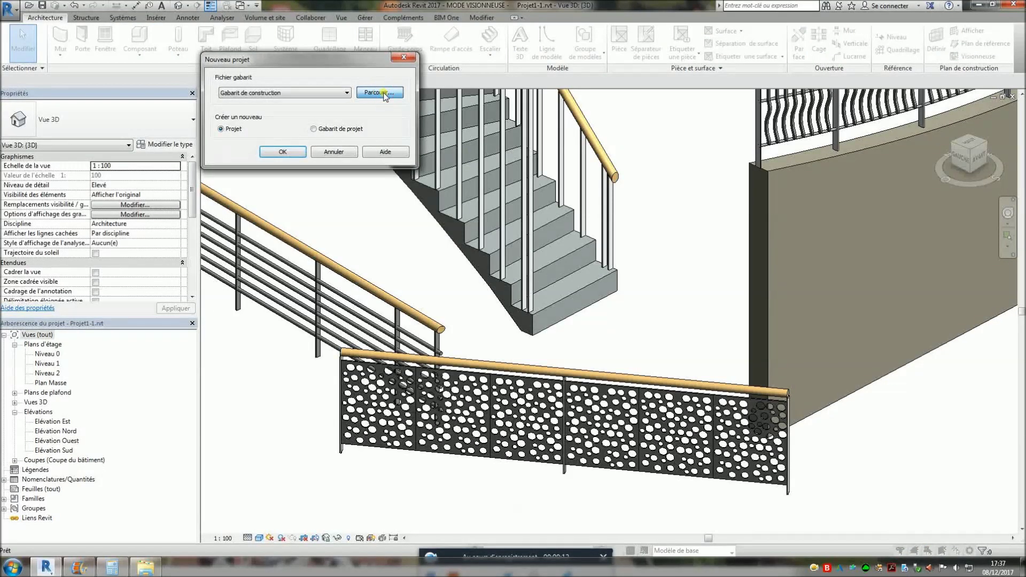
pyautogui.click(595, 332)
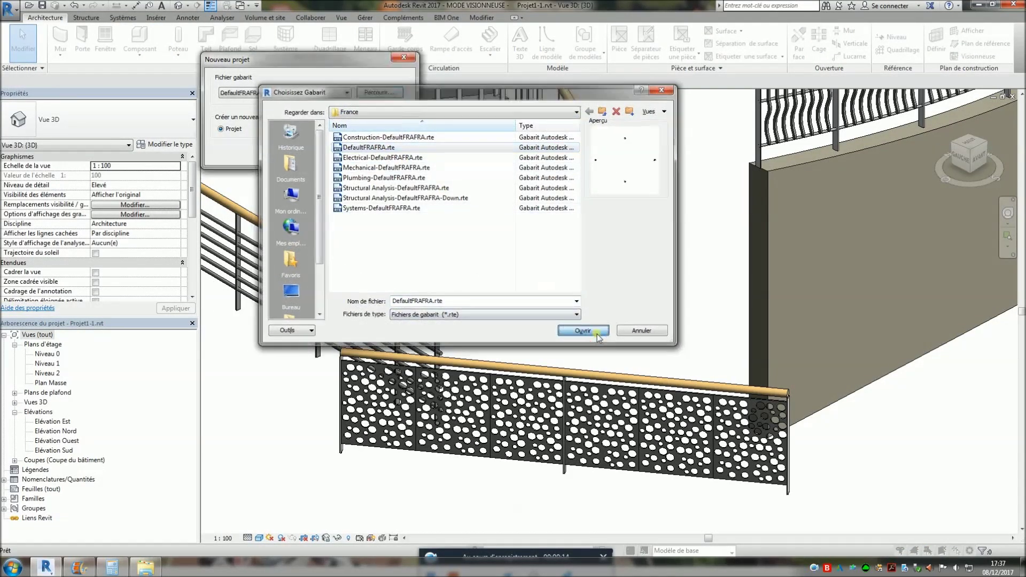
pyautogui.click(283, 153)
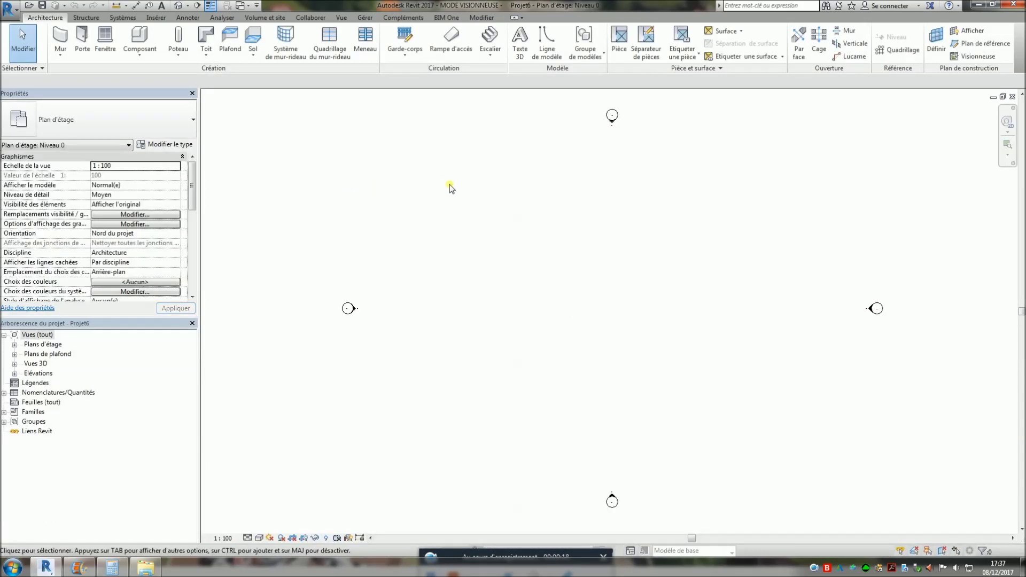
# Step: Create a Type Bateau railing on Niveau 0 by sketching a straight horizontal path about 14.9 m long
pyautogui.click(413, 58)
pyautogui.click(430, 74)
pyautogui.click(466, 291)
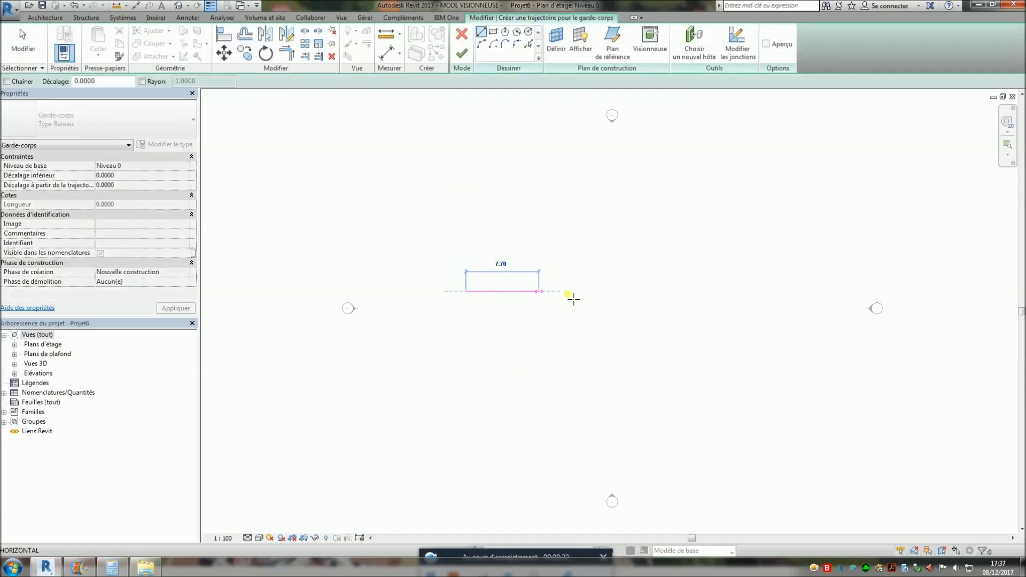
pyautogui.click(613, 299)
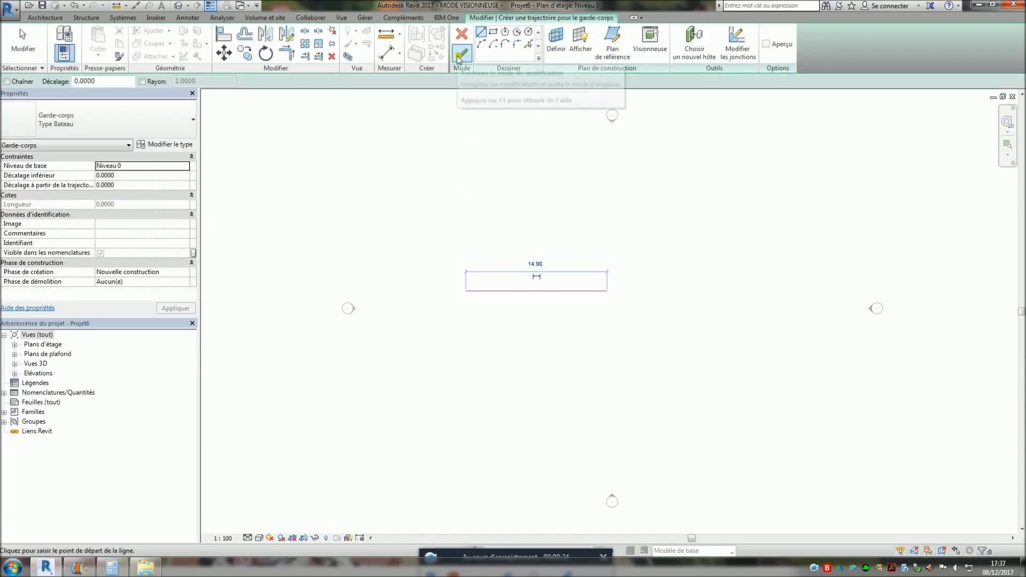
pyautogui.click(458, 55)
pyautogui.click(523, 205)
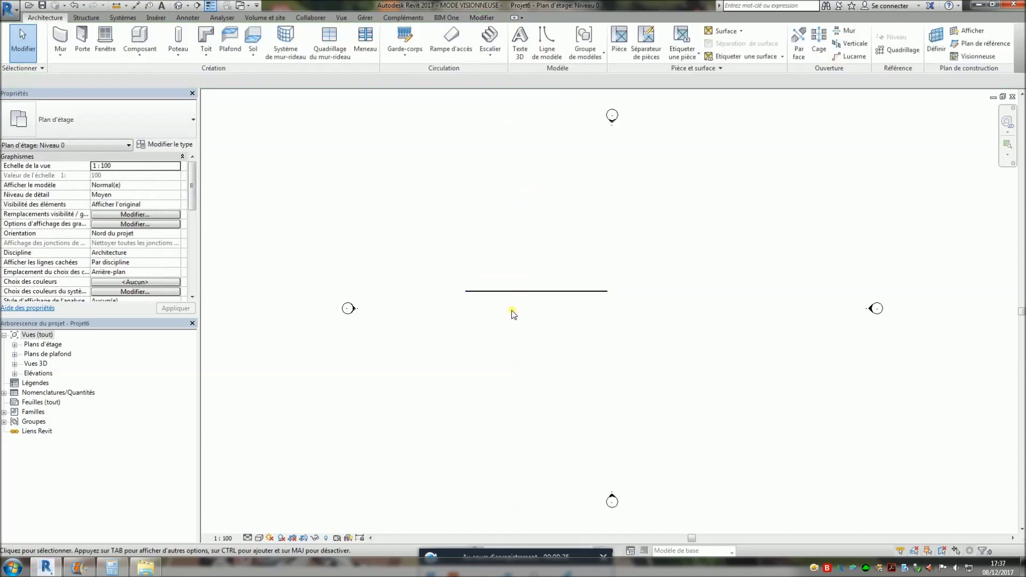
# Step: Open the default 3D view of the new railing, leaving the view's own type properties unchanged
pyautogui.click(520, 292)
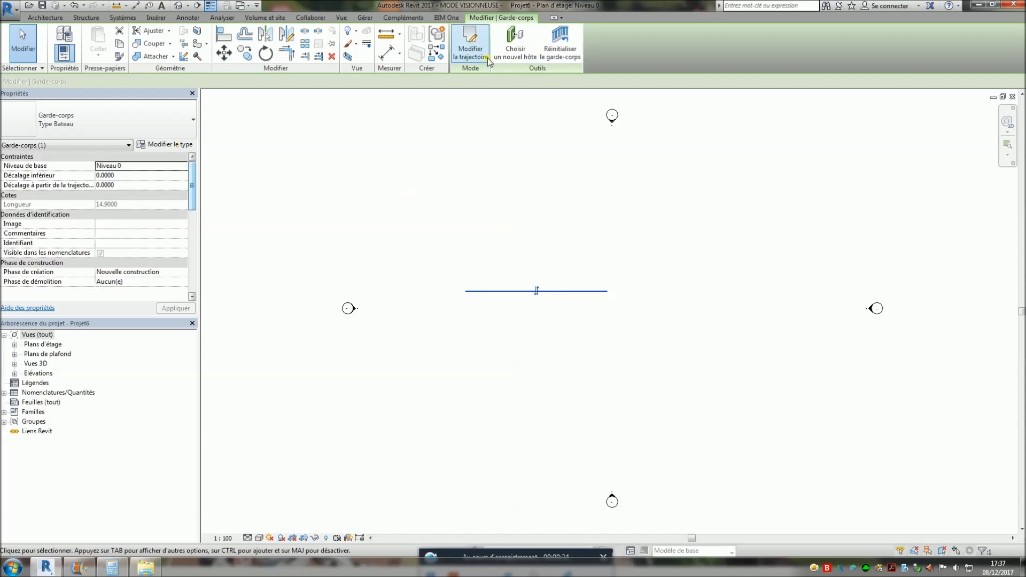
pyautogui.click(443, 202)
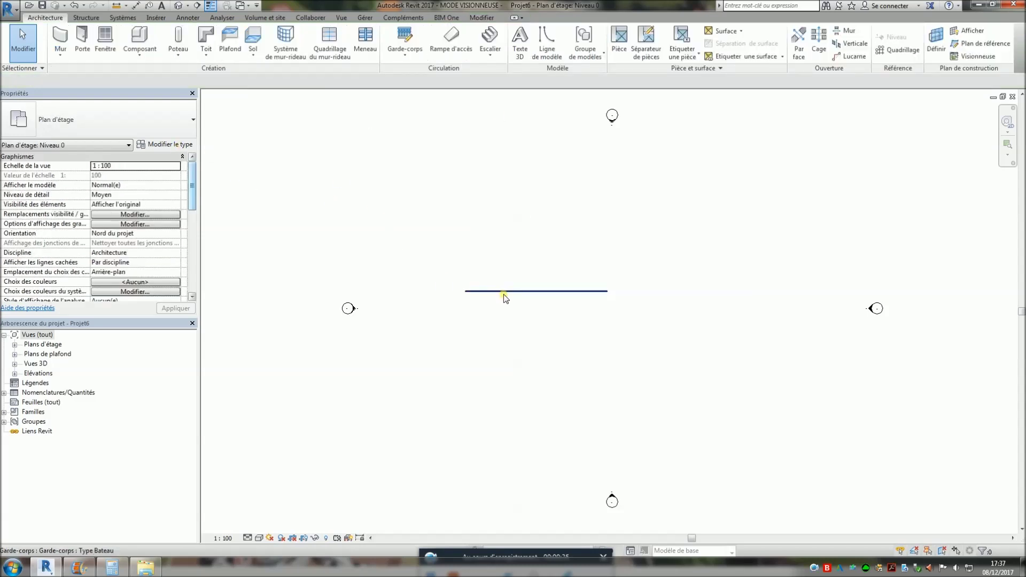
pyautogui.click(504, 292)
pyautogui.click(178, 5)
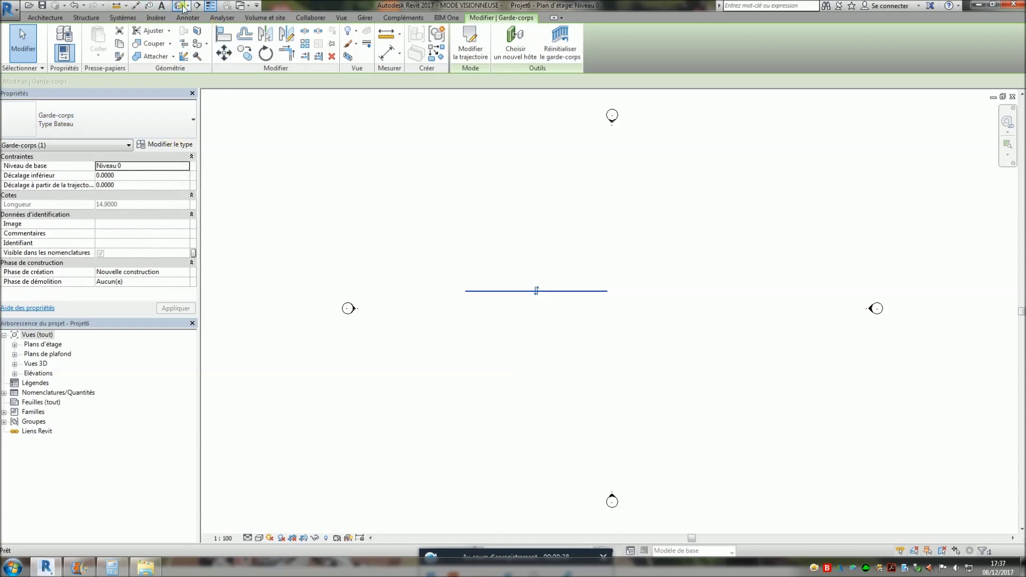
pyautogui.click(166, 144)
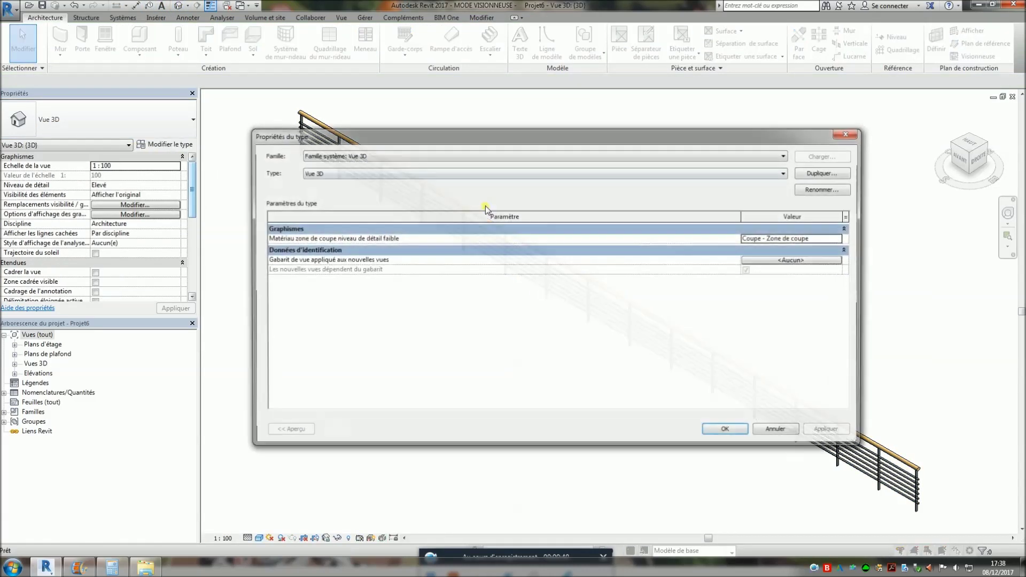
pyautogui.click(849, 133)
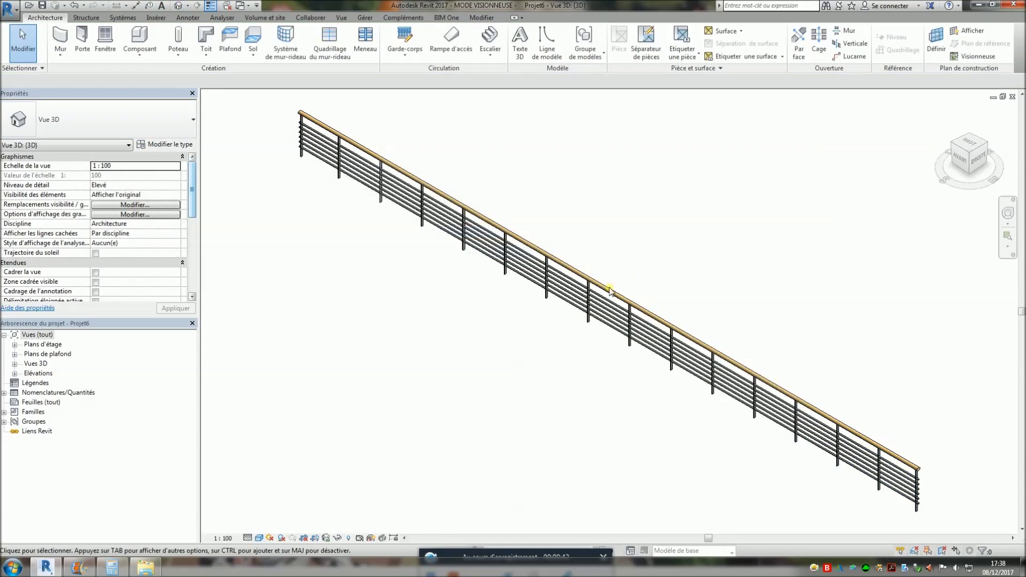
# Step: Delete all the intermediate rails, 05 to 01 and Bas, from the Type Bateau rail structure and apply the change
pyautogui.click(611, 293)
pyautogui.click(155, 145)
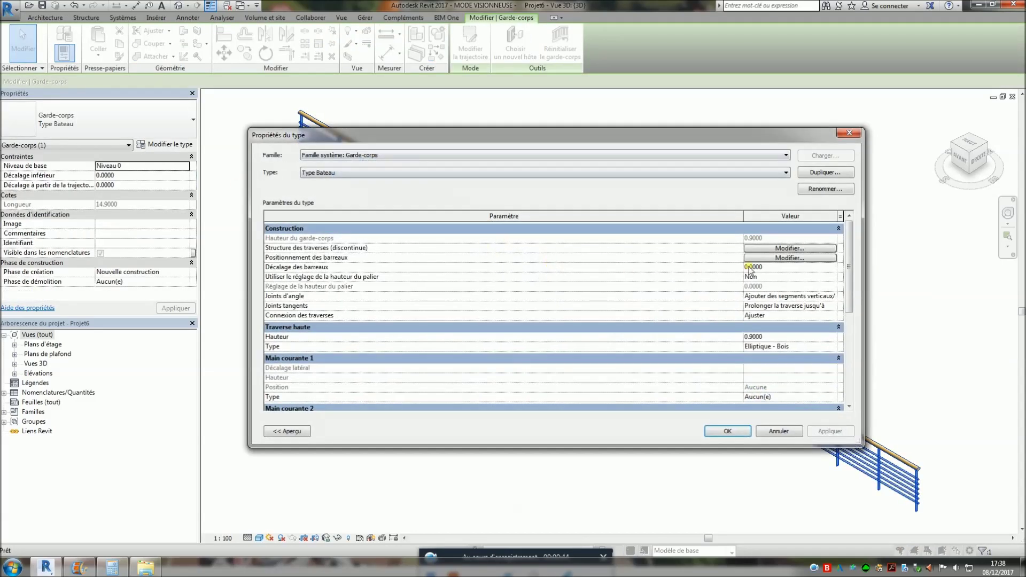
pyautogui.click(778, 249)
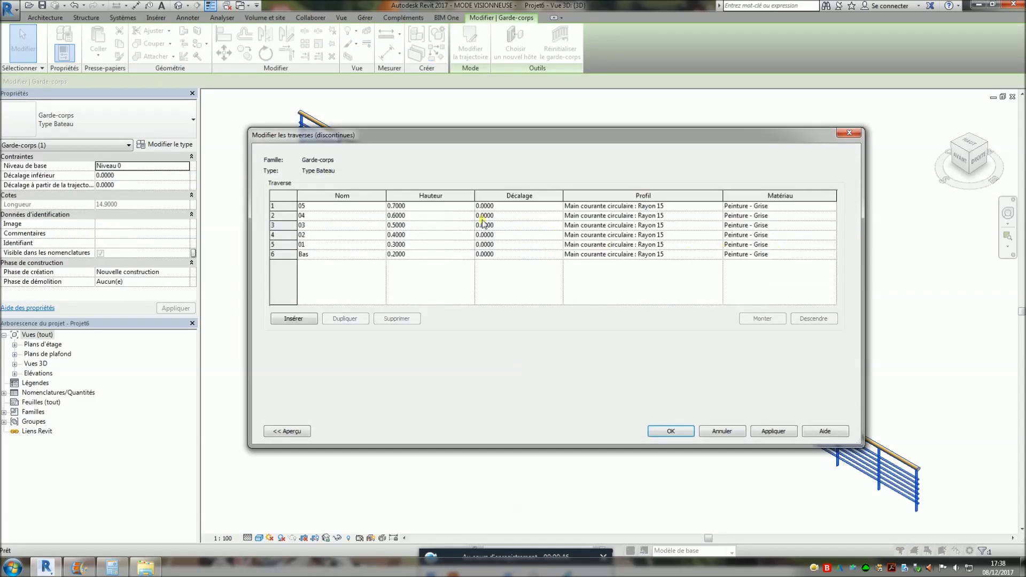
pyautogui.click(289, 206)
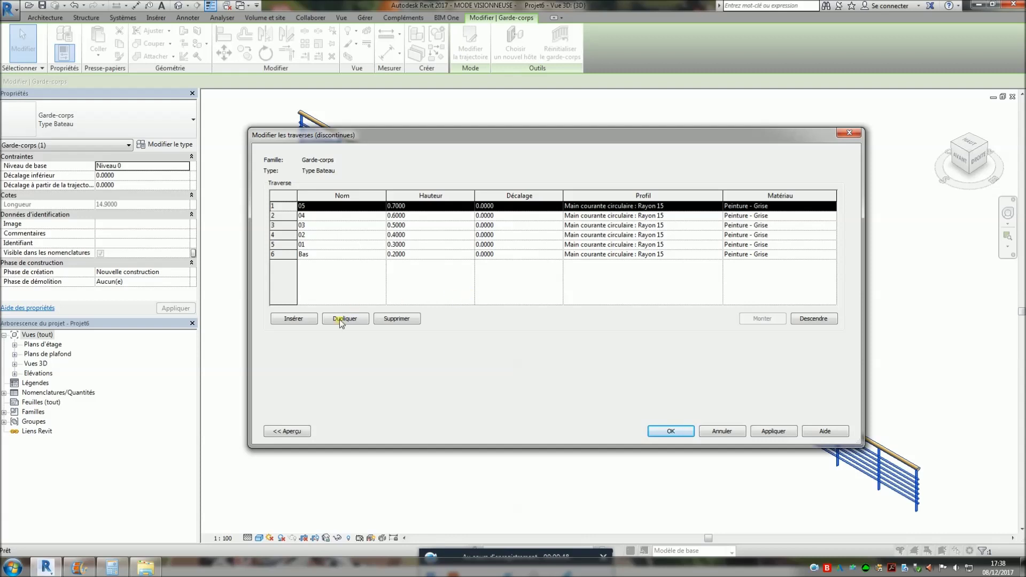
pyautogui.click(408, 320)
pyautogui.click(408, 320)
pyautogui.click(408, 320)
pyautogui.click(408, 319)
pyautogui.click(408, 320)
pyautogui.click(407, 320)
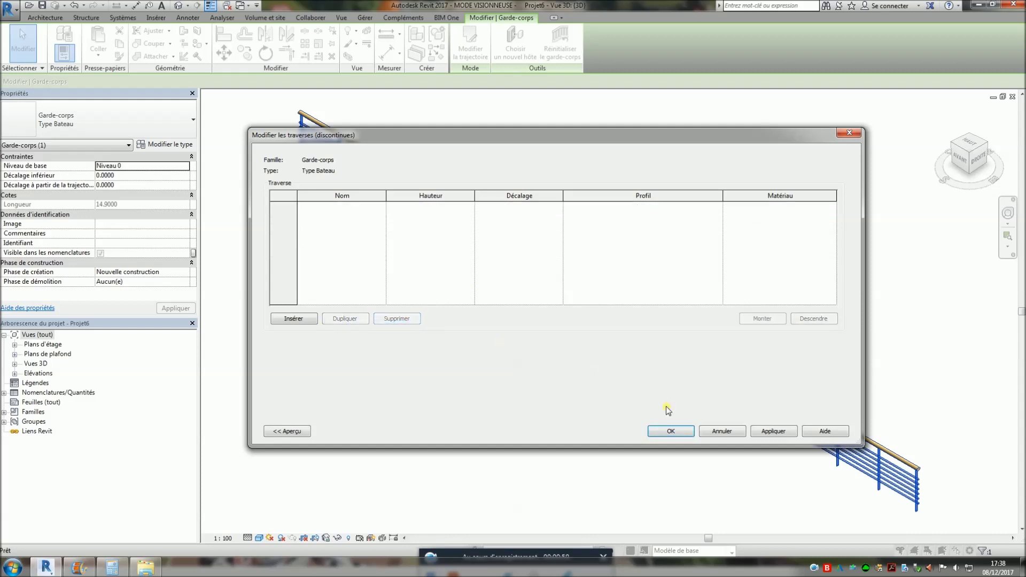
pyautogui.click(675, 431)
pyautogui.click(724, 428)
pyautogui.click(769, 309)
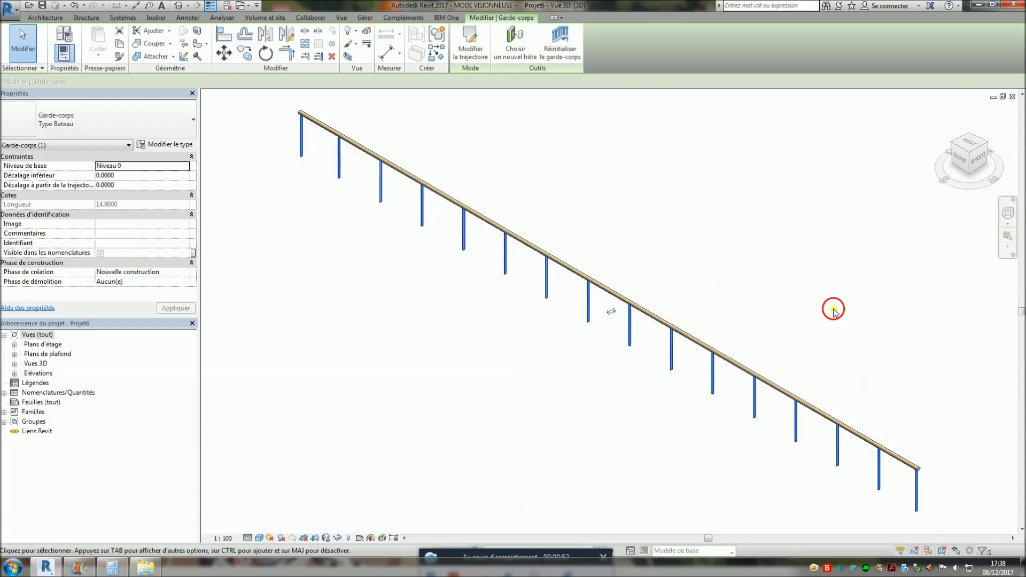
# Step: Create a new family from the Barreau métrique-Panneau.rft template
pyautogui.click(10, 8)
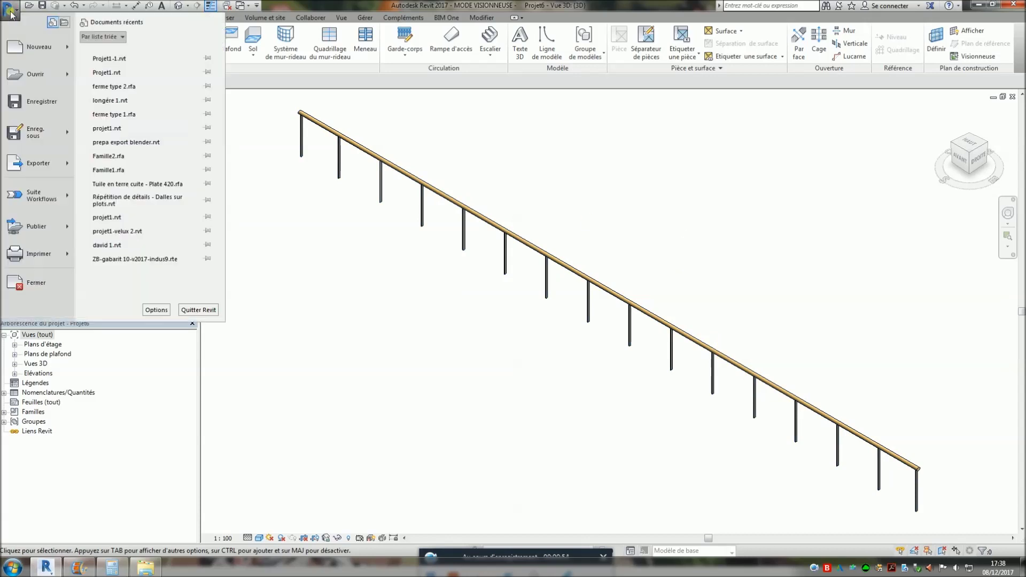
pyautogui.moveTo(39, 46)
pyautogui.click(129, 83)
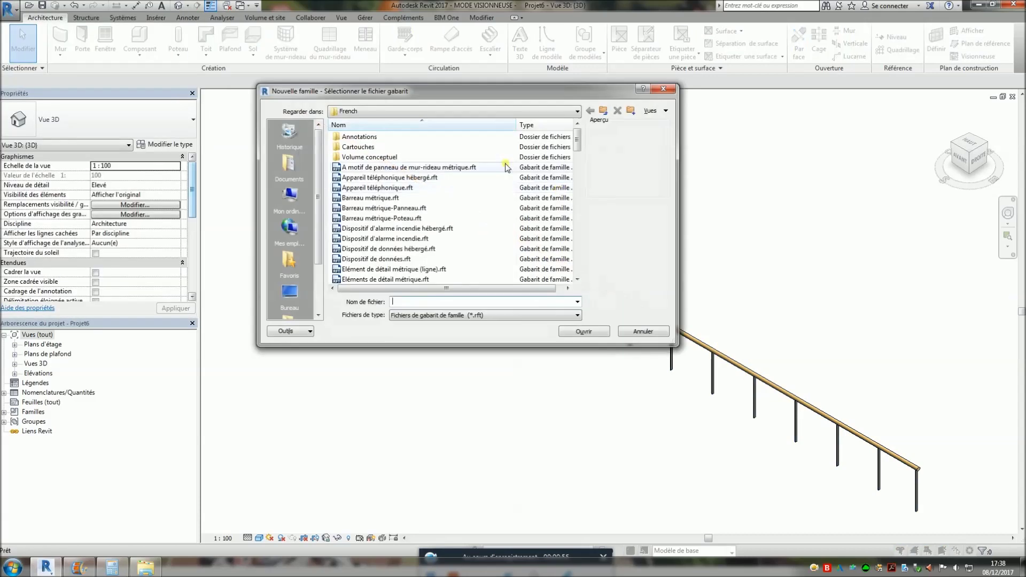
pyautogui.click(409, 209)
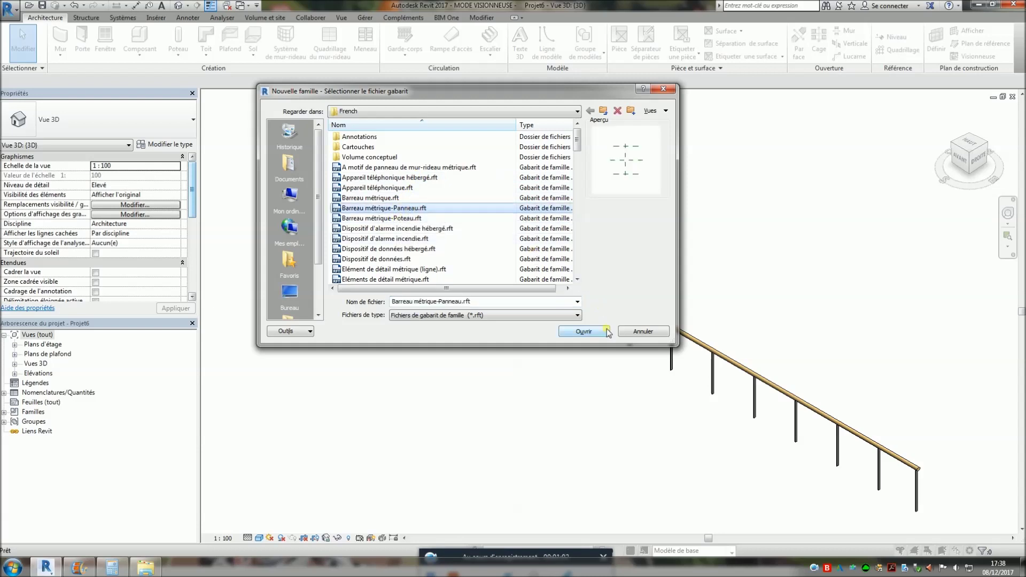
pyautogui.click(588, 331)
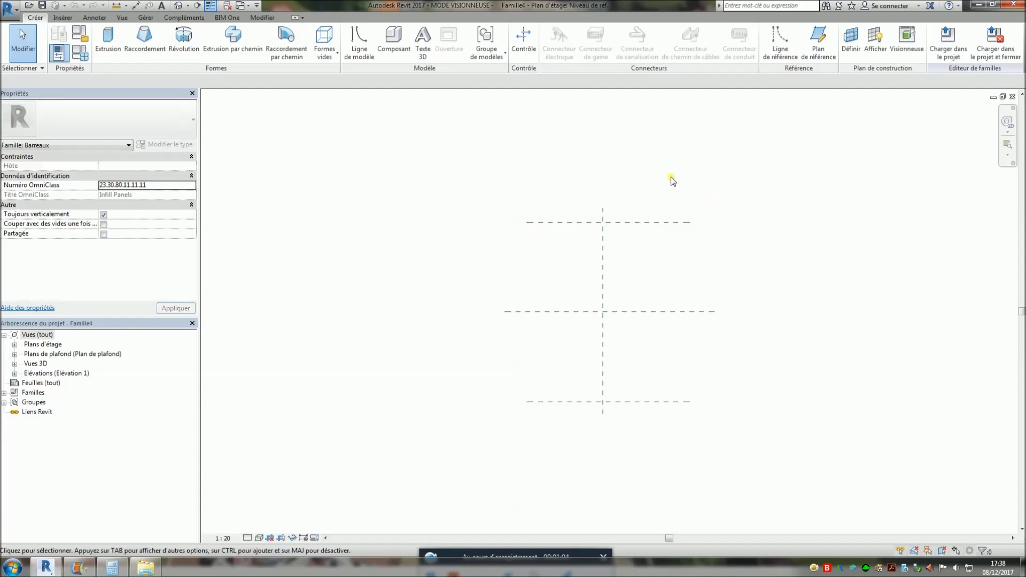
# Step: In the Droite elevation, start an extrusion on the Centre (gauche/droite) reference plane
pyautogui.click(16, 374)
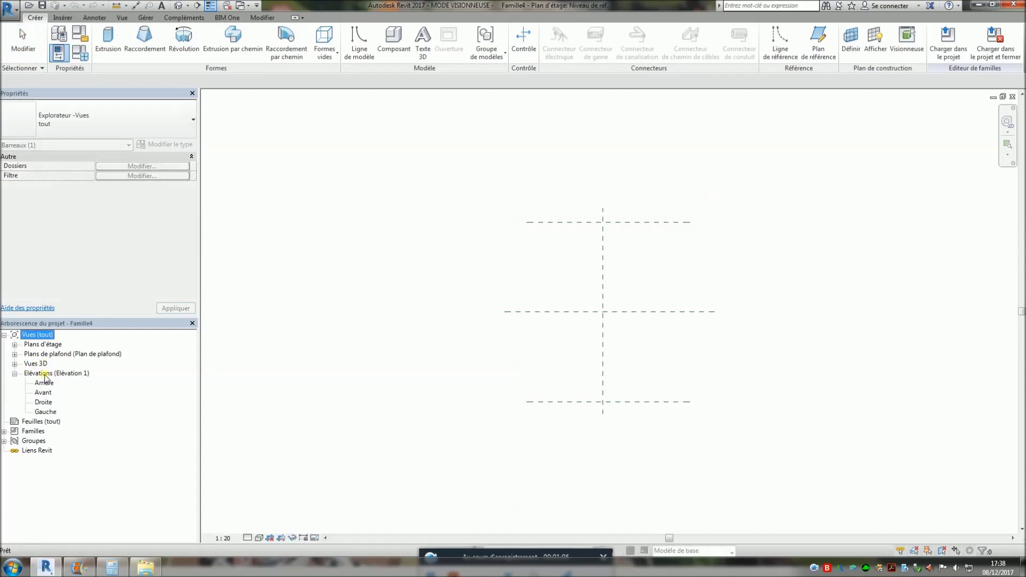
pyautogui.doubleClick(42, 402)
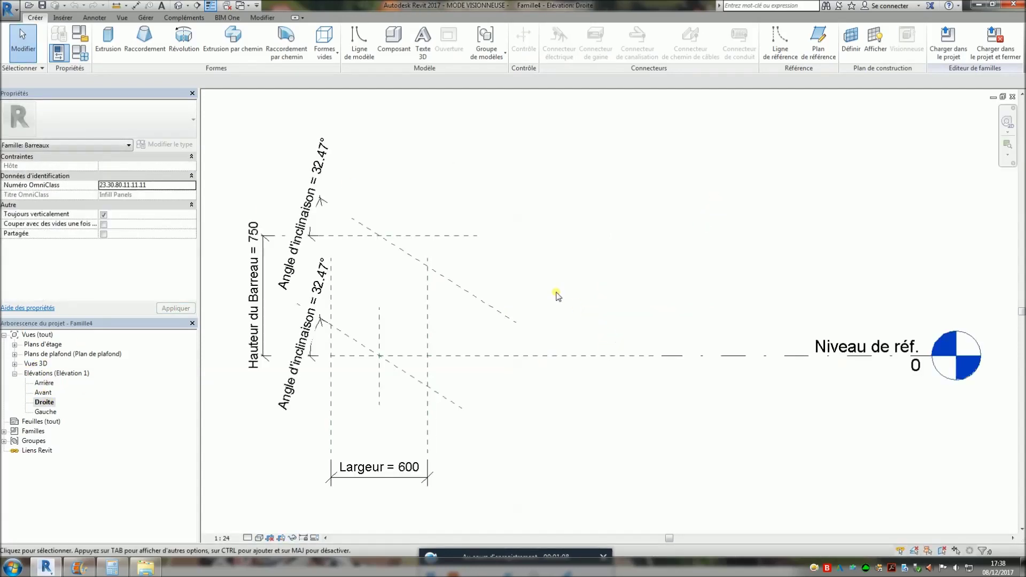
pyautogui.click(110, 41)
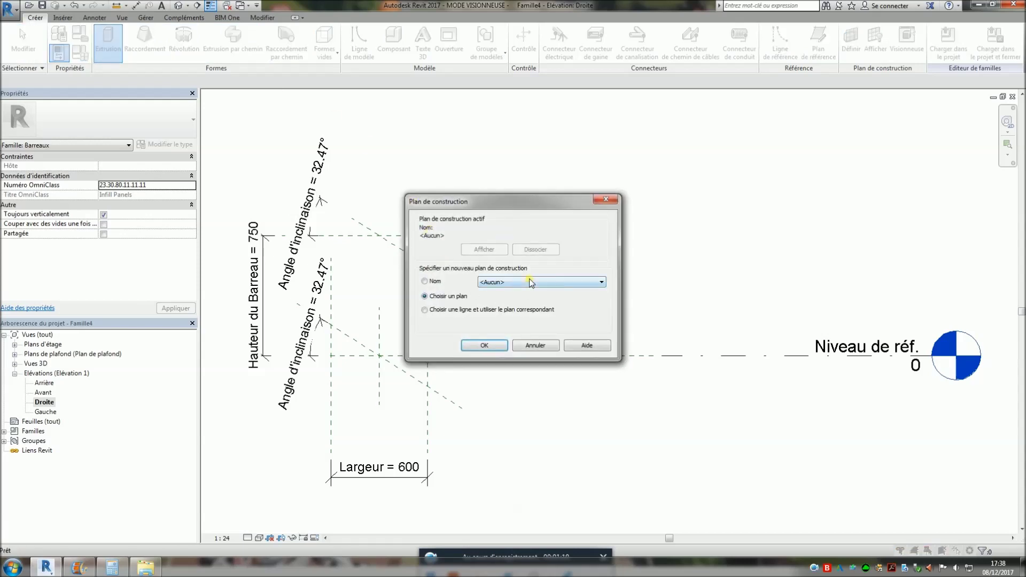
pyautogui.click(531, 282)
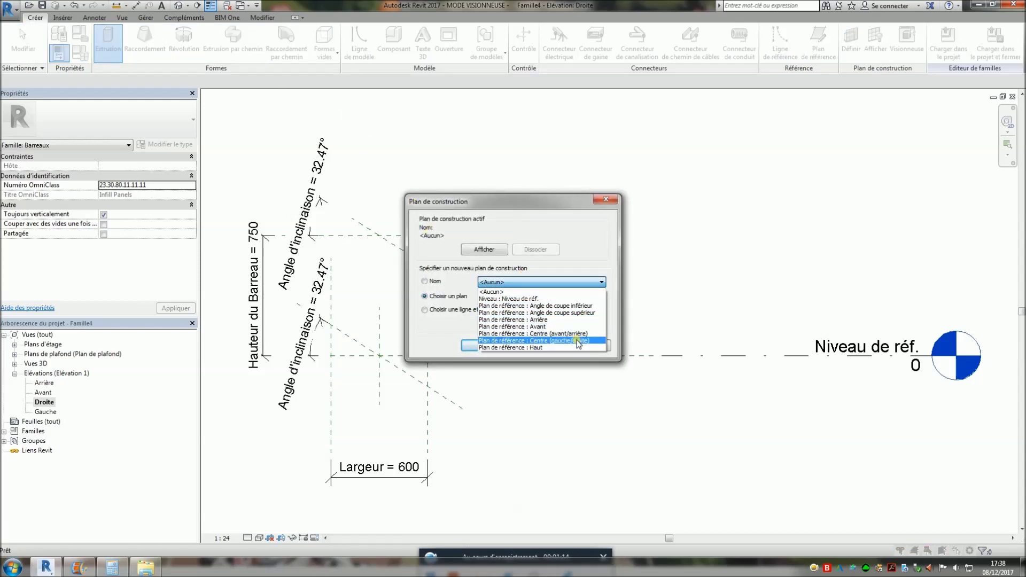
pyautogui.click(579, 343)
pyautogui.click(497, 345)
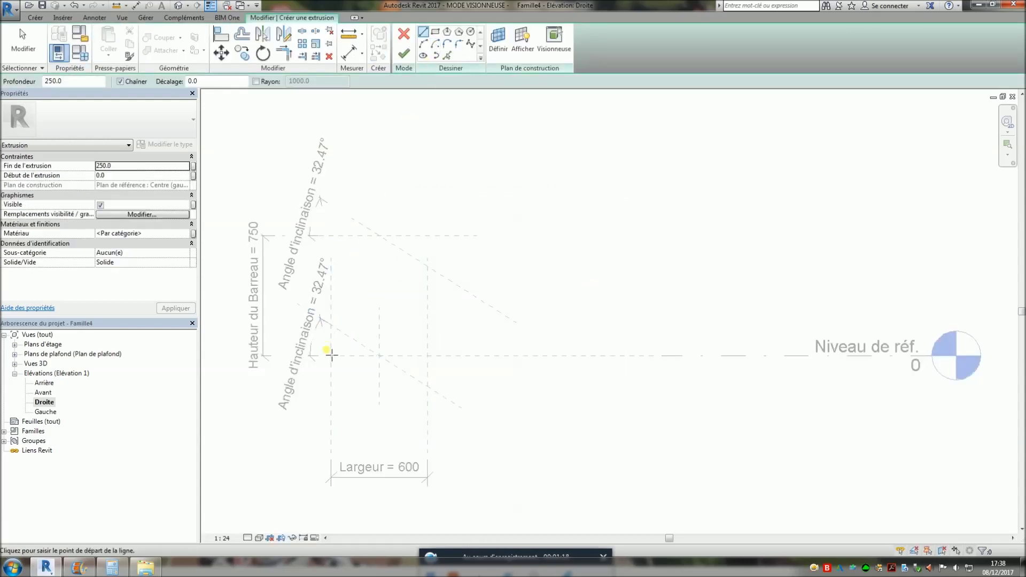
# Step: Sketch a rectangle between the two Largeur reference planes, from the reference level up to the Hauteur du Barreau plane
pyautogui.click(330, 356)
pyautogui.click(435, 32)
pyautogui.click(331, 356)
pyautogui.click(428, 236)
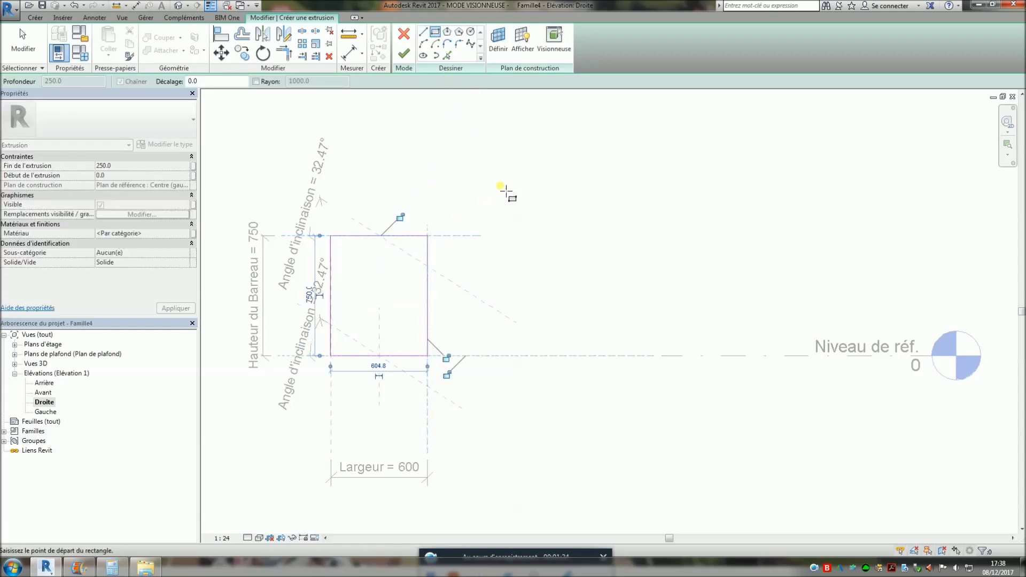
pyautogui.press('Escape')
# Step: Align the rectangle's two vertical edges to the Largeur reference planes, lock them, and finish the extrusion
pyautogui.press('a')
pyautogui.press('l')
pyautogui.click(429, 347)
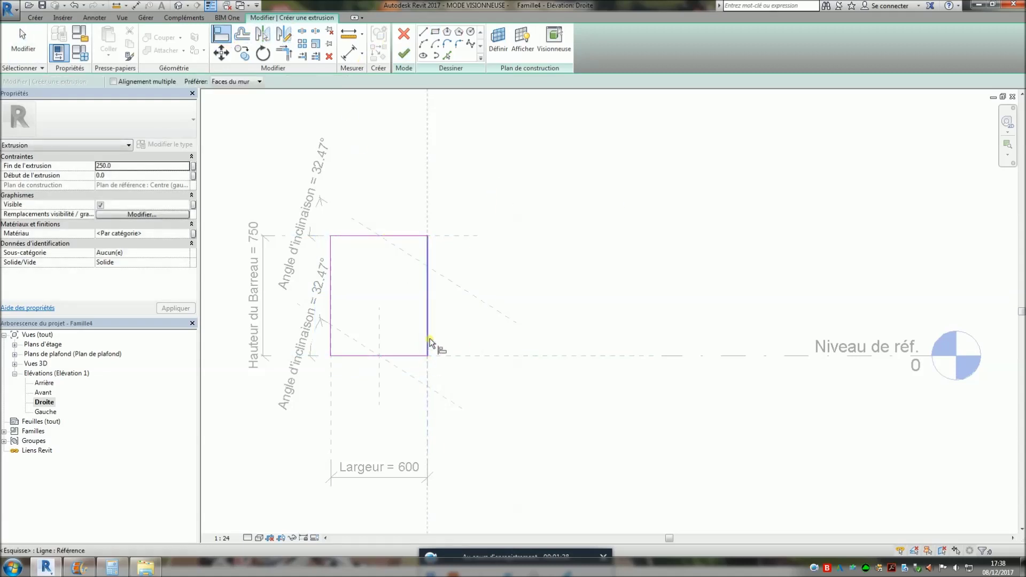
pyautogui.click(429, 340)
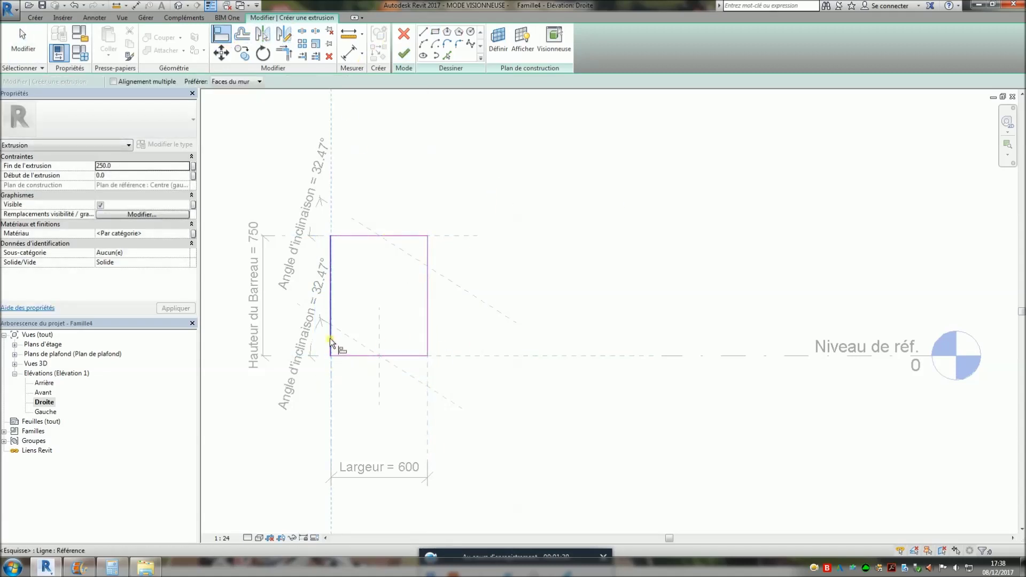
pyautogui.click(426, 378)
pyautogui.click(428, 345)
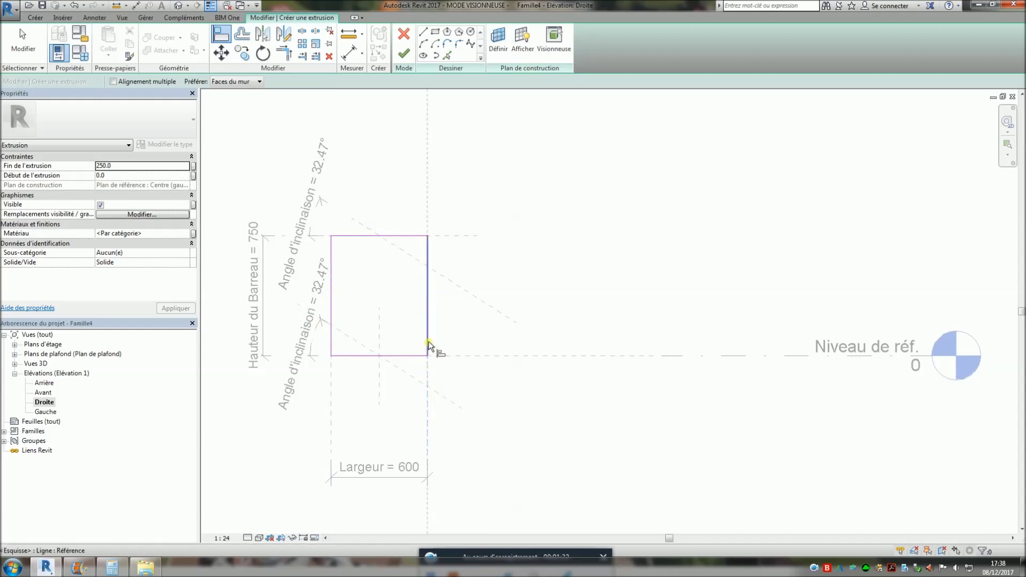
pyautogui.click(446, 358)
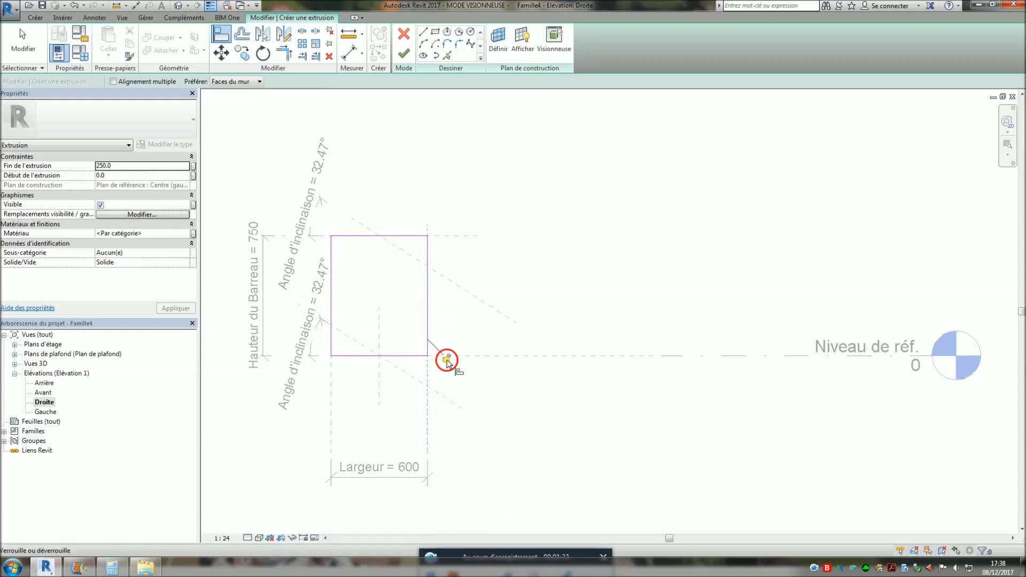
pyautogui.click(404, 53)
pyautogui.press('Escape')
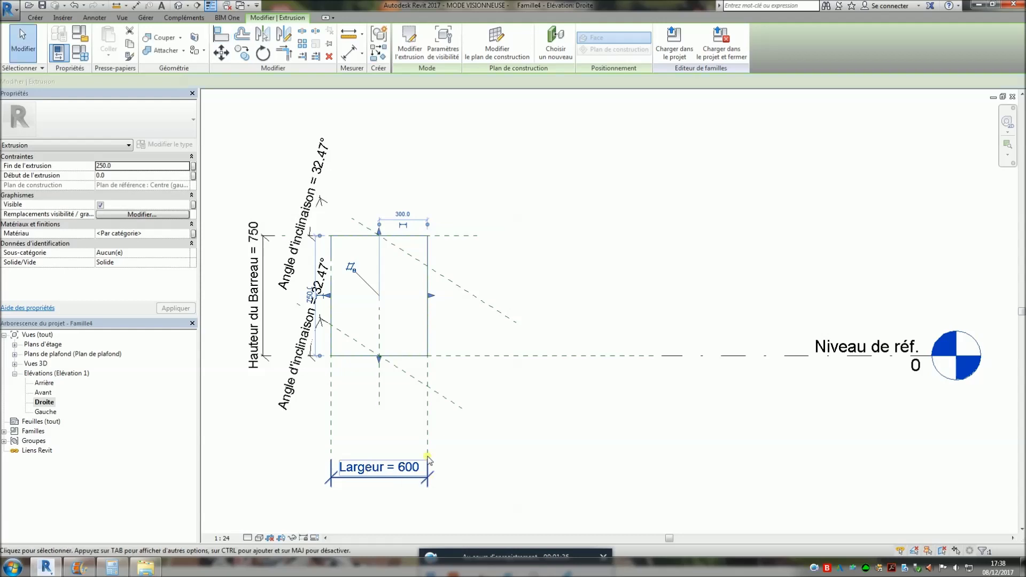
# Step: Edit the extrusion's sketch to add three circular holes running diagonally down the panel, with radii of about 80, 100 and 80 mm
pyautogui.click(428, 322)
pyautogui.doubleClick(428, 324)
pyautogui.click(471, 33)
pyautogui.scroll(2, 343, 262)
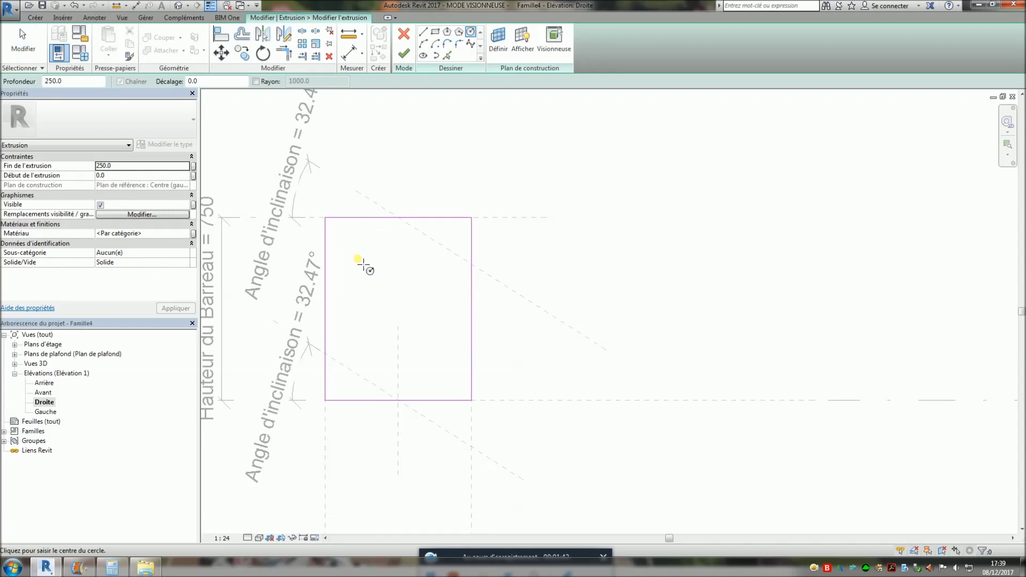
pyautogui.click(359, 261)
pyautogui.click(378, 258)
pyautogui.click(399, 309)
pyautogui.click(418, 322)
pyautogui.click(423, 355)
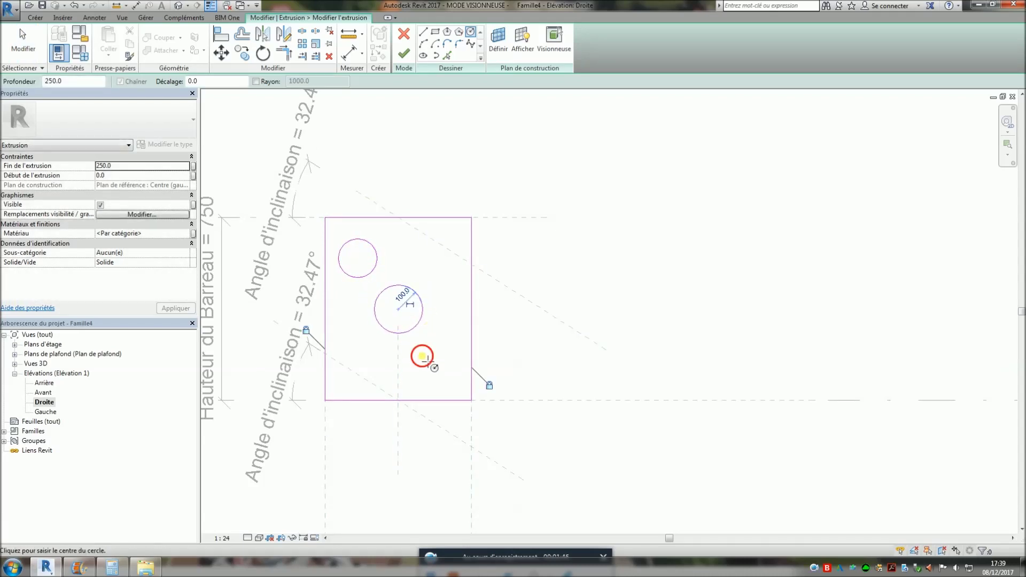
pyautogui.click(438, 365)
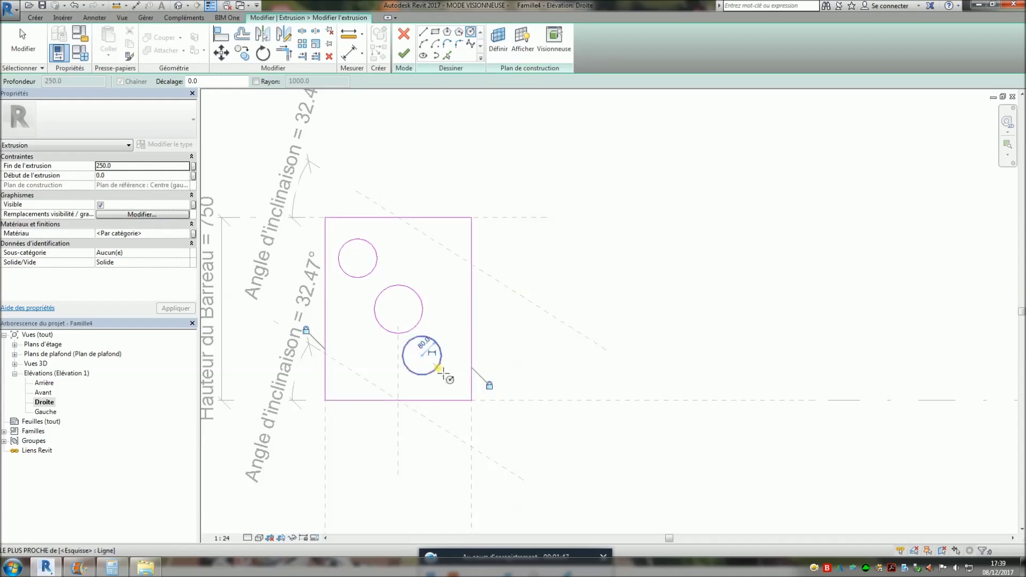
pyautogui.click(405, 53)
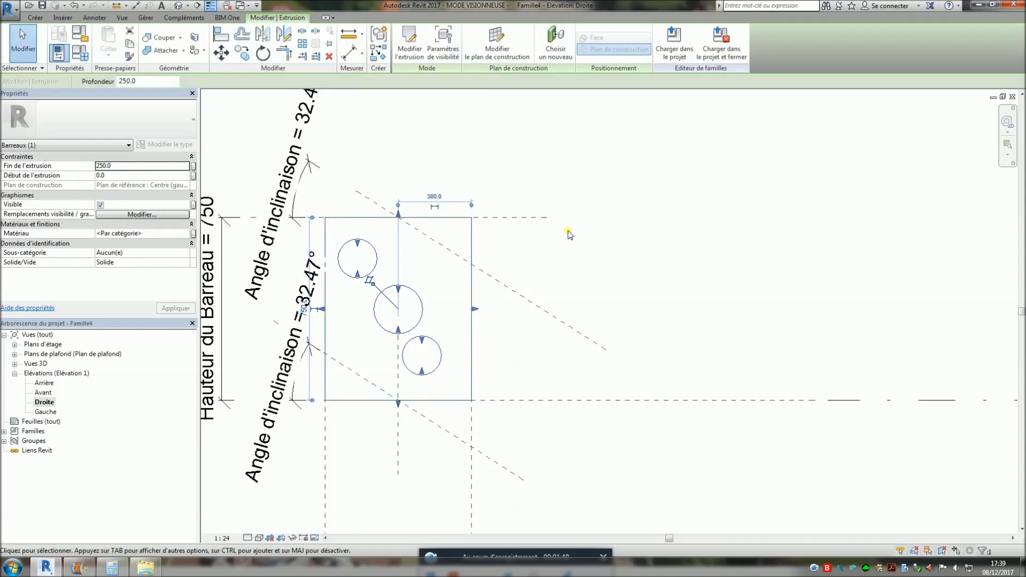
pyautogui.click(490, 133)
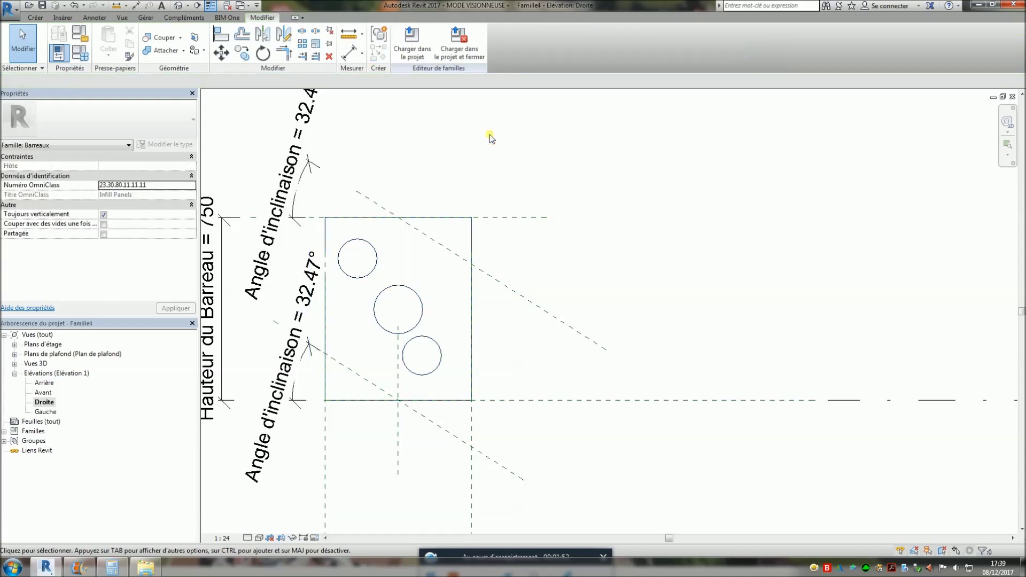
# Step: Set the perforated panel's extrusion end to 2 and its extrusion start to -2
pyautogui.click(474, 269)
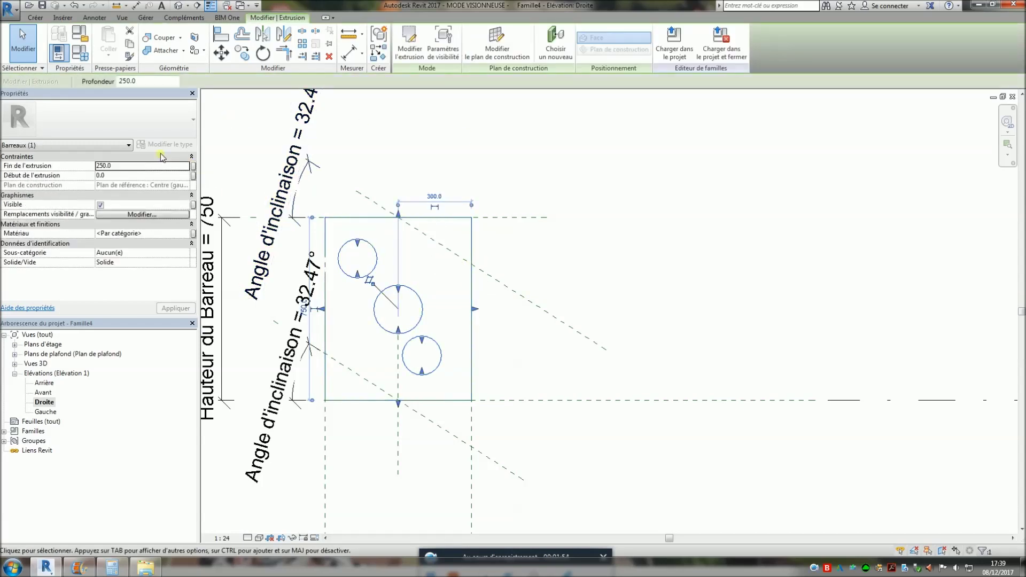
pyautogui.click(144, 166)
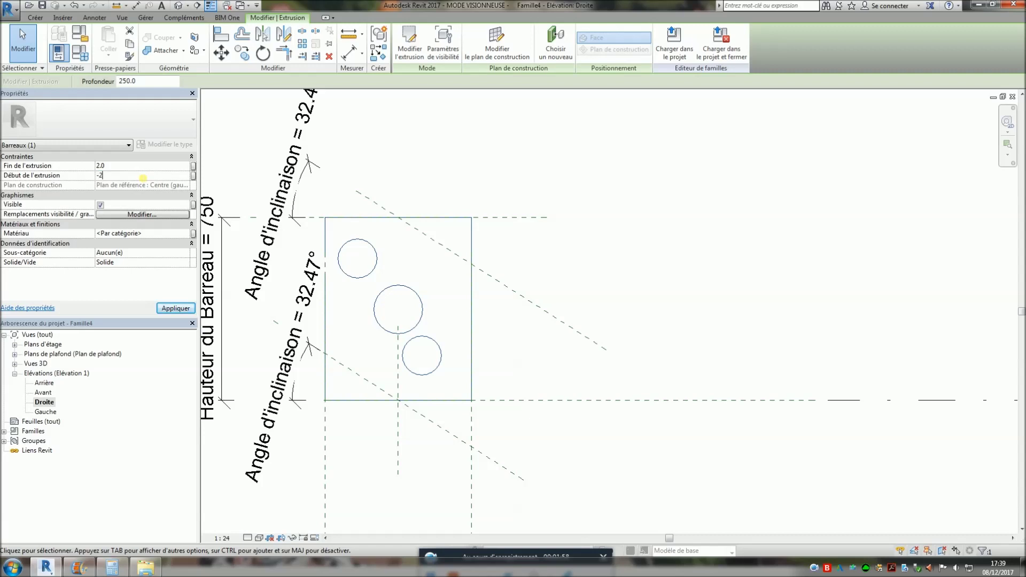
pyautogui.click(531, 161)
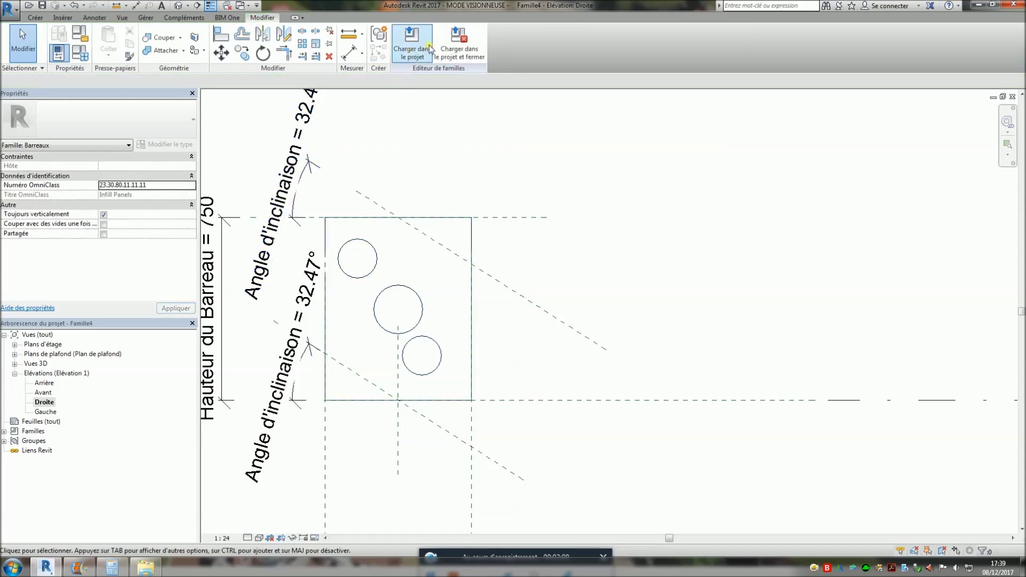
# Step: Show the panel family in 3D and load it into Projet6
pyautogui.click(179, 6)
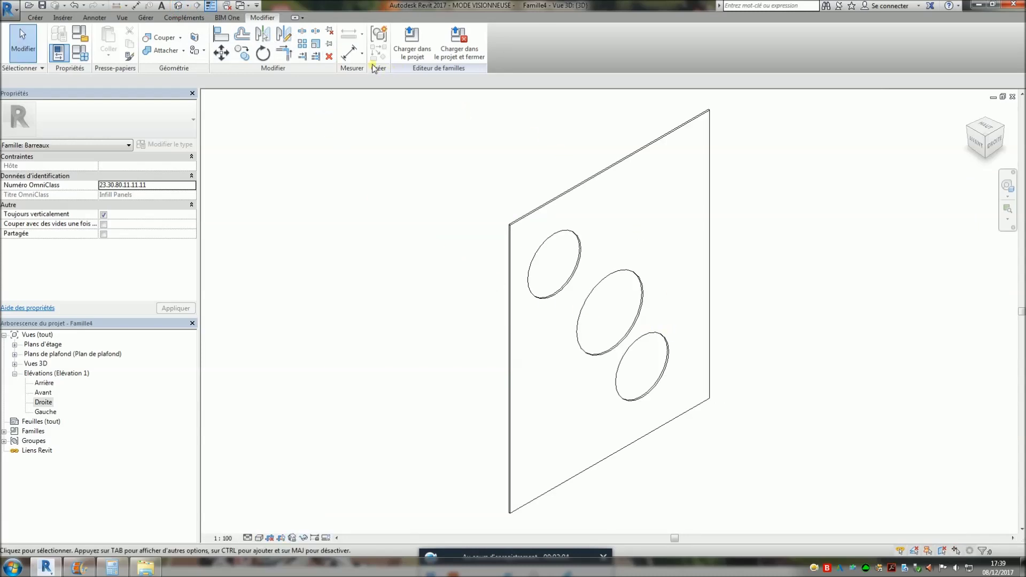
pyautogui.click(412, 41)
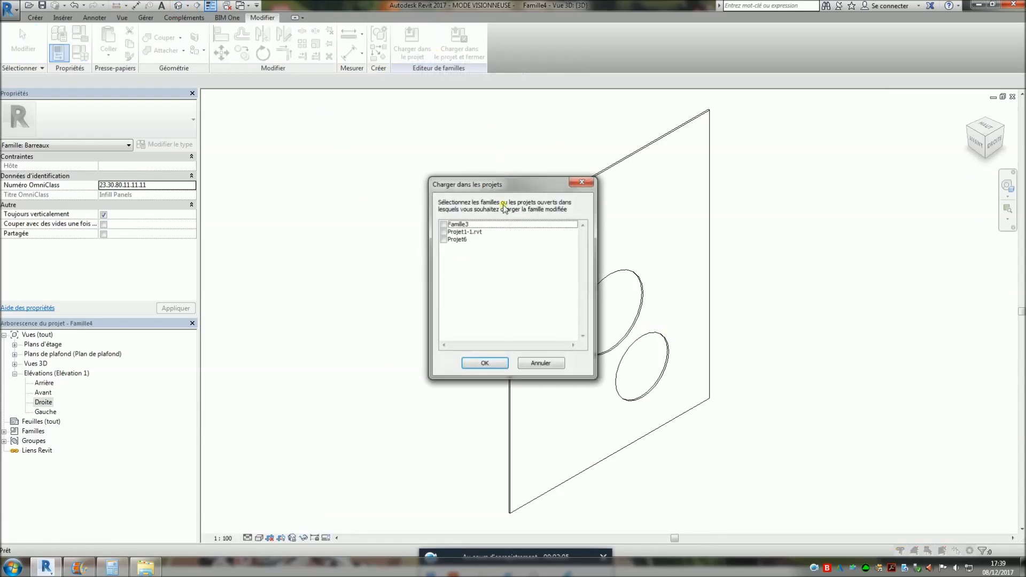
pyautogui.click(444, 240)
pyautogui.click(478, 364)
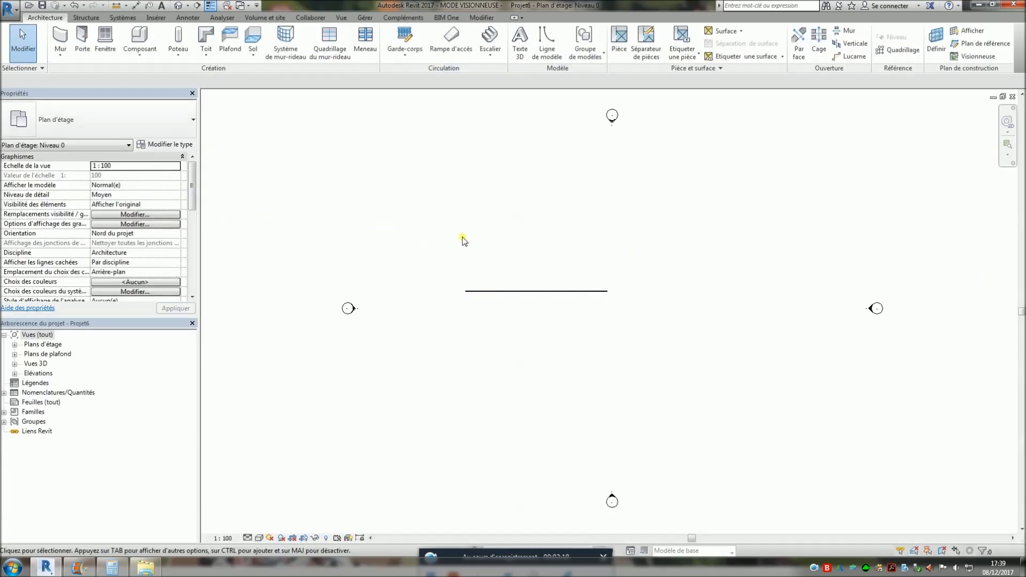
# Step: In the 3D view of Projet6, edit the Type Bateau railing's path and set its line length to 2.4
pyautogui.click(197, 6)
pyautogui.click(541, 253)
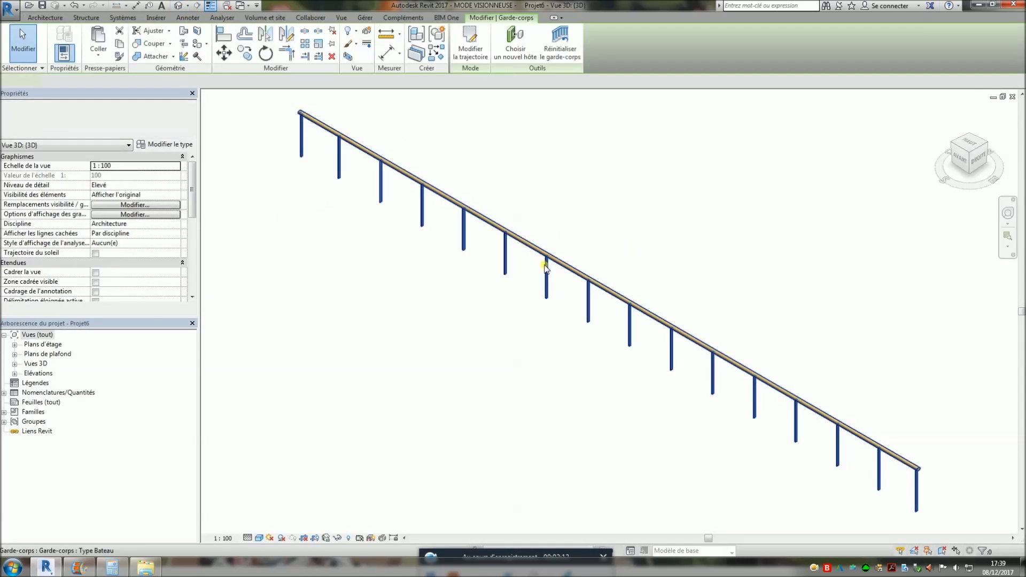
pyautogui.click(594, 181)
pyautogui.scroll(-2, 569, 262)
pyautogui.click(568, 265)
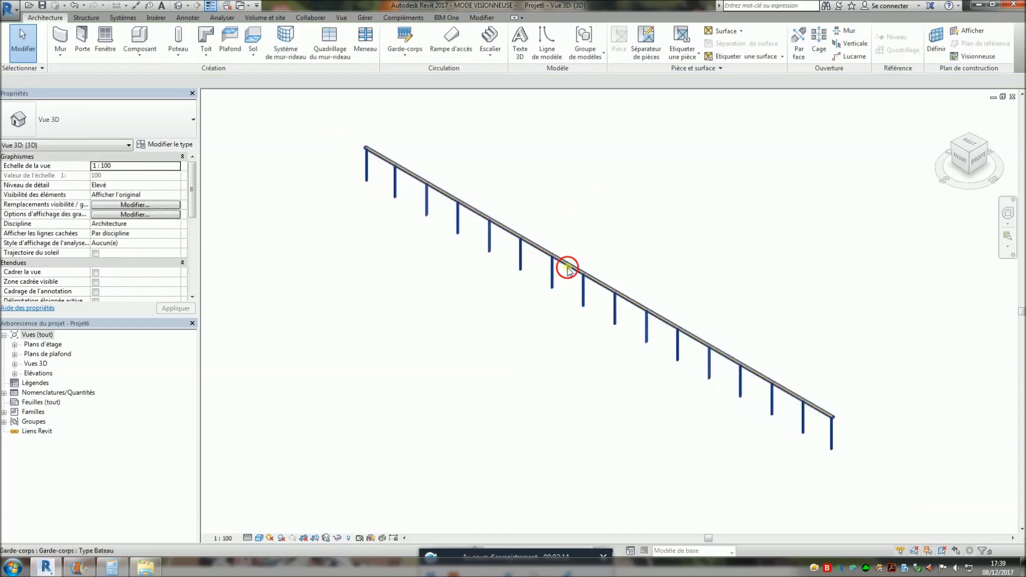
pyautogui.click(470, 48)
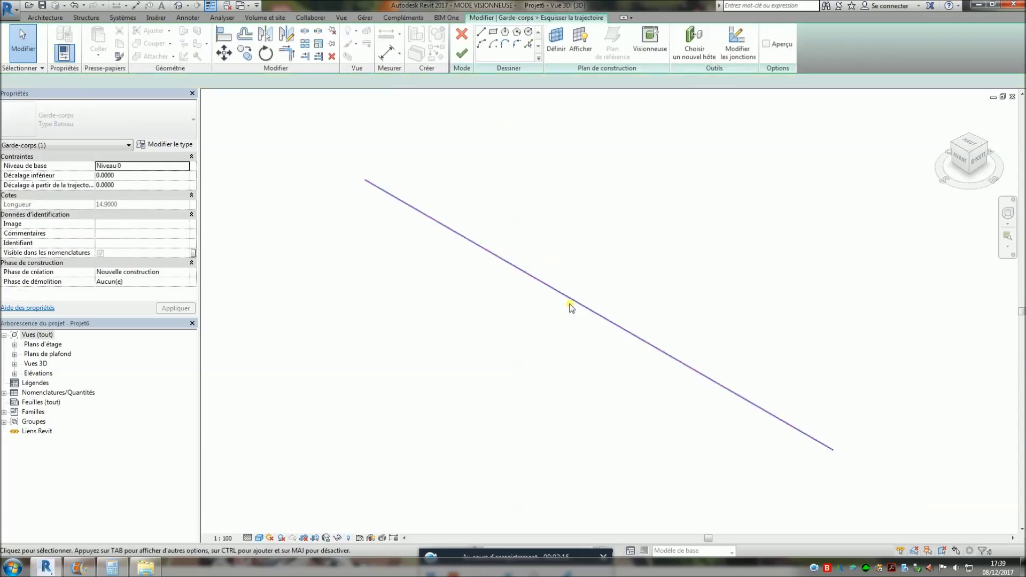
pyautogui.click(574, 306)
pyautogui.click(617, 300)
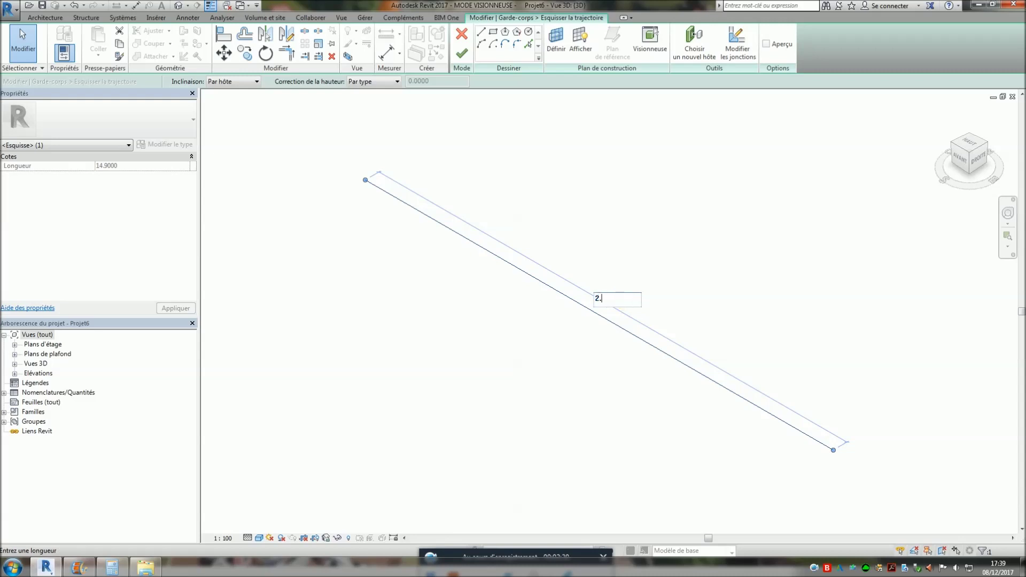
pyautogui.write('2.4')
pyautogui.press('Return')
pyautogui.click(664, 229)
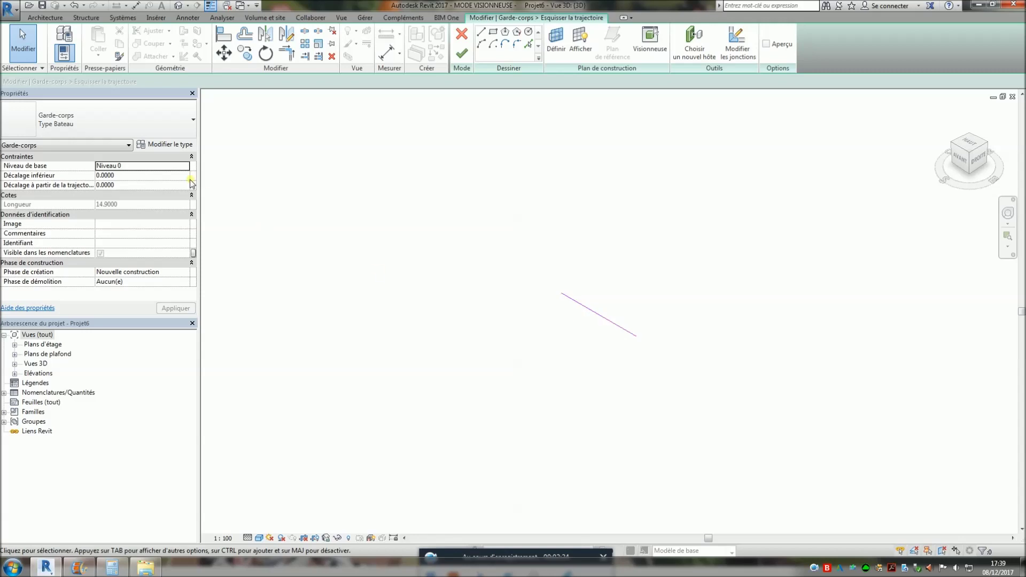
# Step: In the Type Bateau baluster placement, set the main baluster to Famille4 with spacing 0.6 and the end-of-pattern distance to 0
pyautogui.click(181, 145)
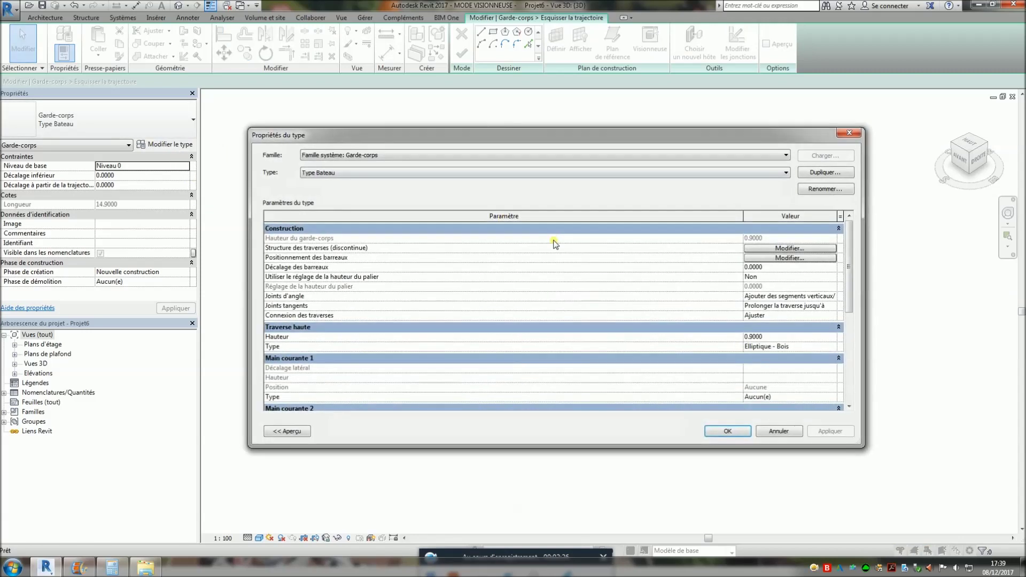
pyautogui.click(784, 258)
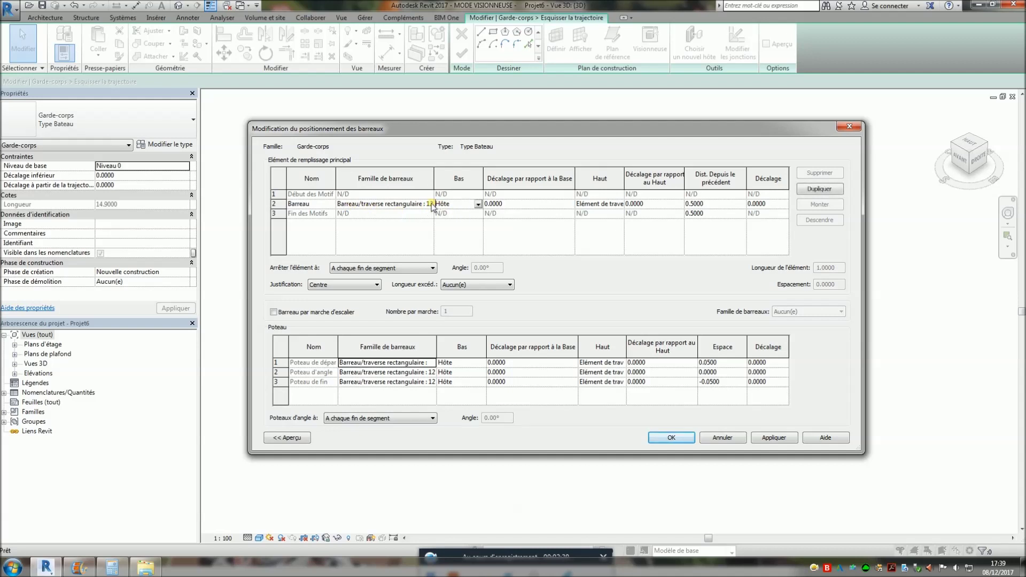
pyautogui.click(422, 204)
pyautogui.click(430, 204)
pyautogui.click(377, 246)
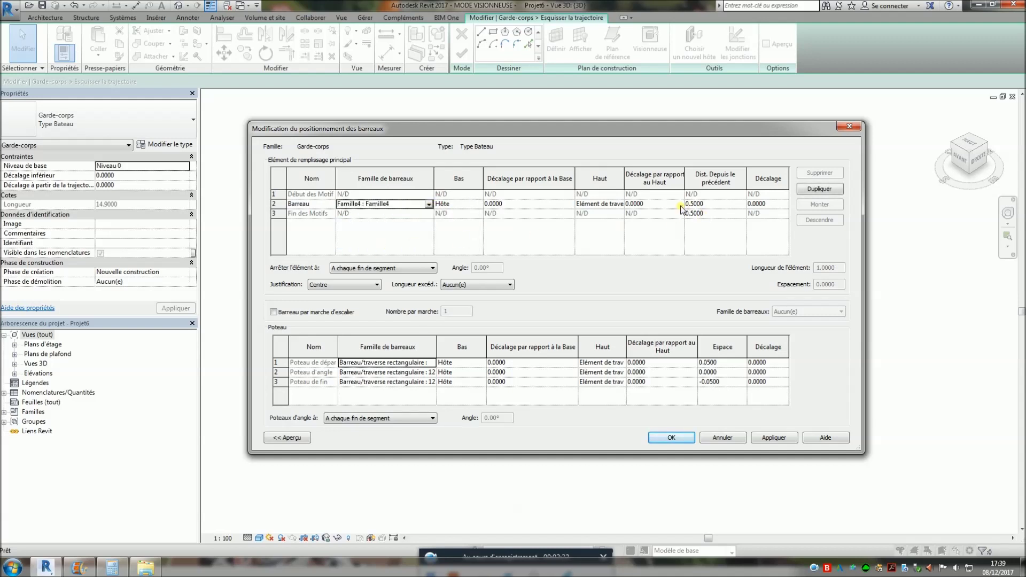
pyautogui.click(724, 208)
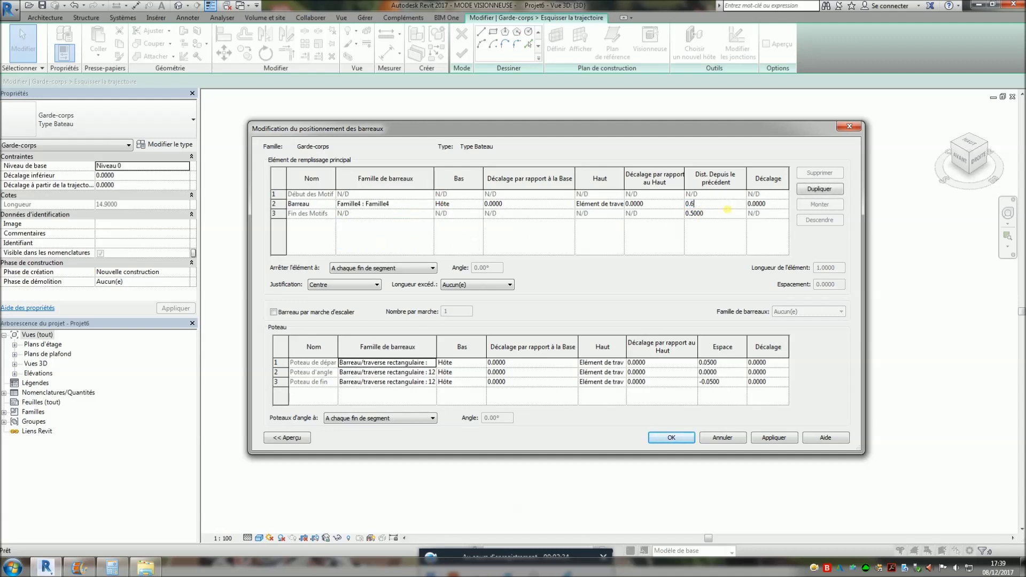
pyautogui.click(737, 215)
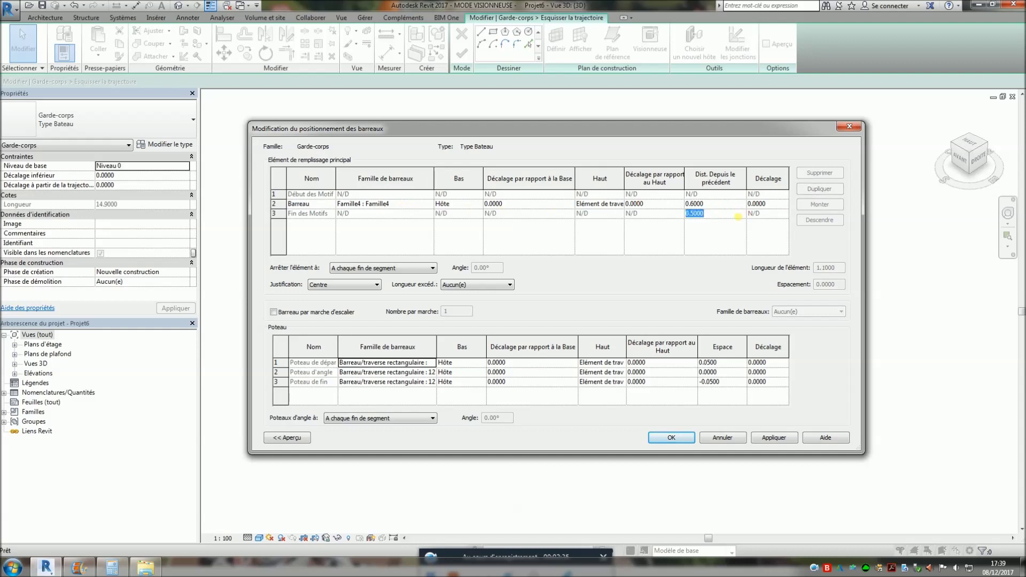
# Step: Set the start, corner and end posts to Aucun(e), apply the type changes, and finish the railing path
pyautogui.click(432, 364)
pyautogui.click(353, 372)
pyautogui.click(432, 372)
pyautogui.click(432, 372)
pyautogui.click(363, 381)
pyautogui.click(431, 382)
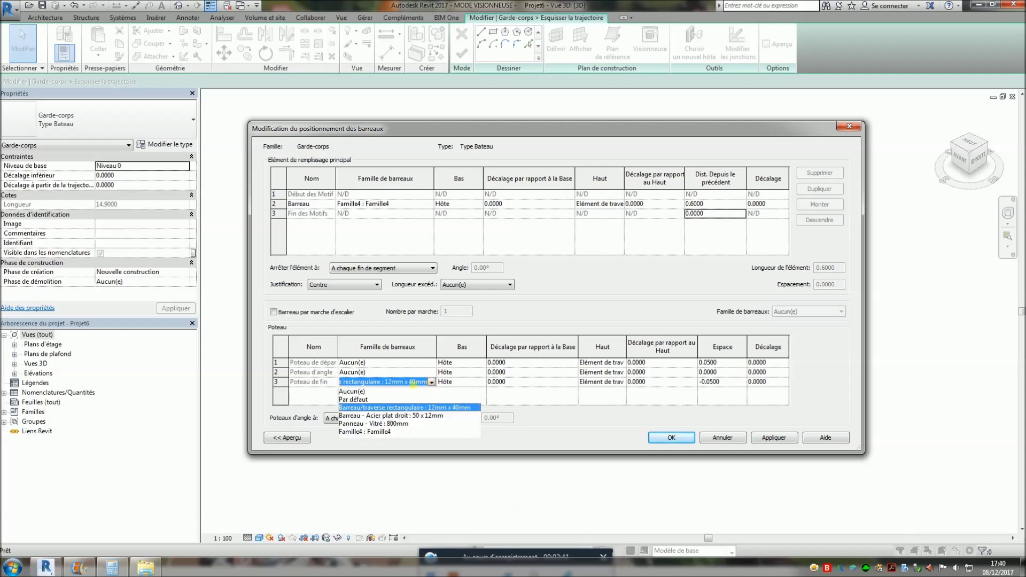
pyautogui.click(364, 391)
pyautogui.click(687, 442)
pyautogui.click(742, 433)
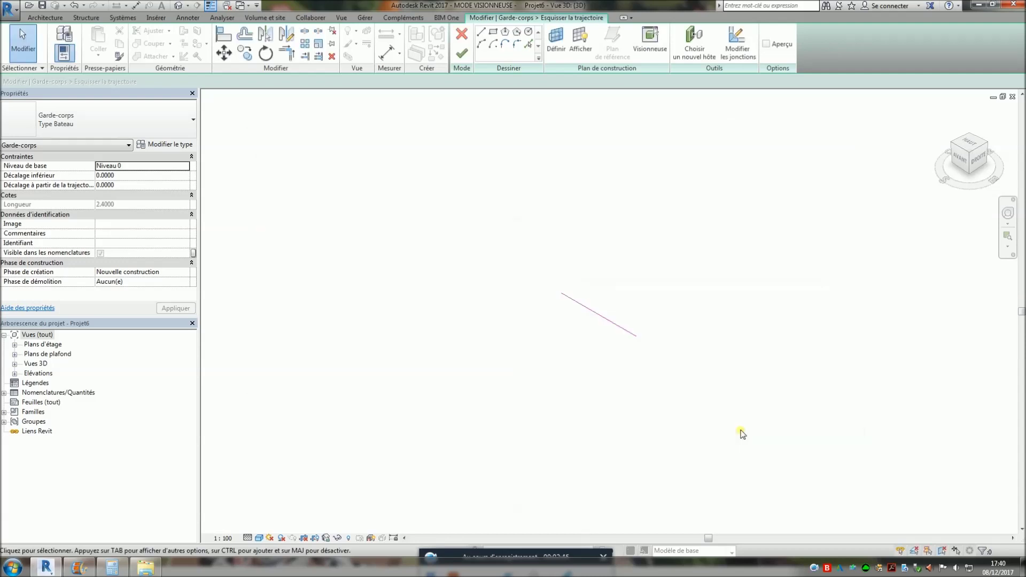
pyautogui.click(463, 59)
pyautogui.click(713, 188)
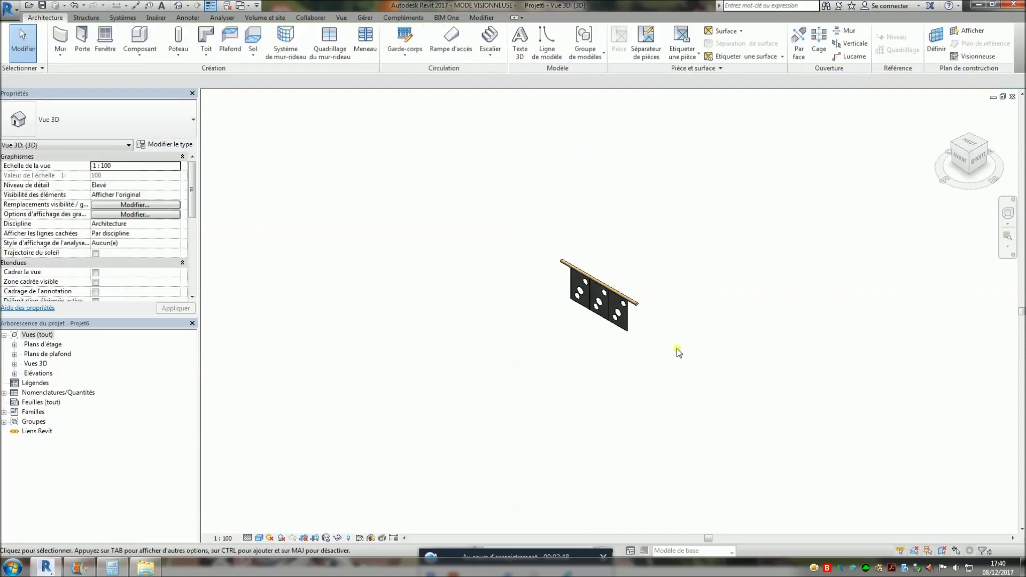
# Step: Reopen the railing type's baluster placement and duplicate the Famille4 baluster row three times
pyautogui.scroll(4, 599, 279)
pyautogui.scroll(2, 663, 334)
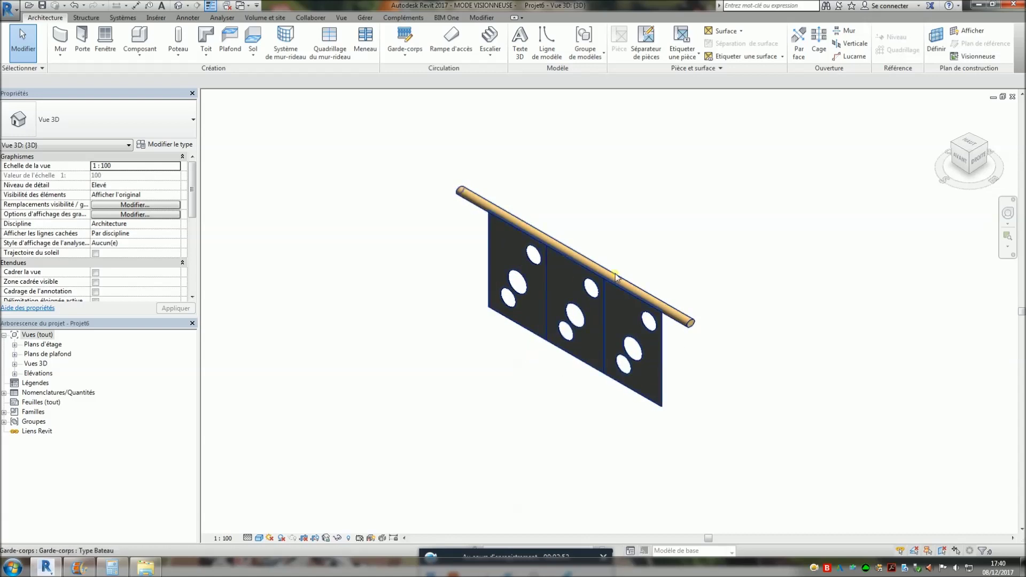
pyautogui.click(545, 245)
pyautogui.click(170, 144)
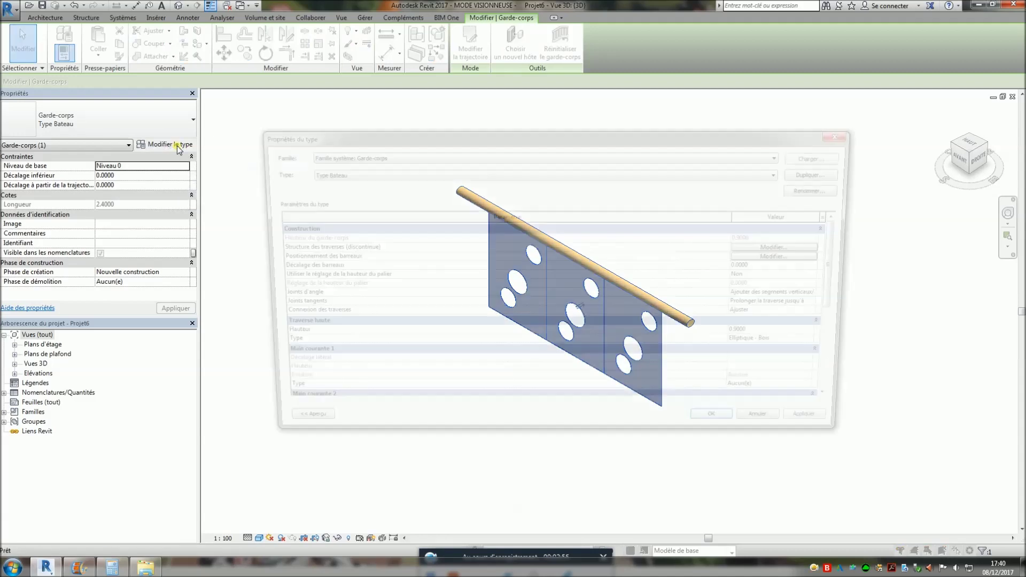
pyautogui.click(759, 259)
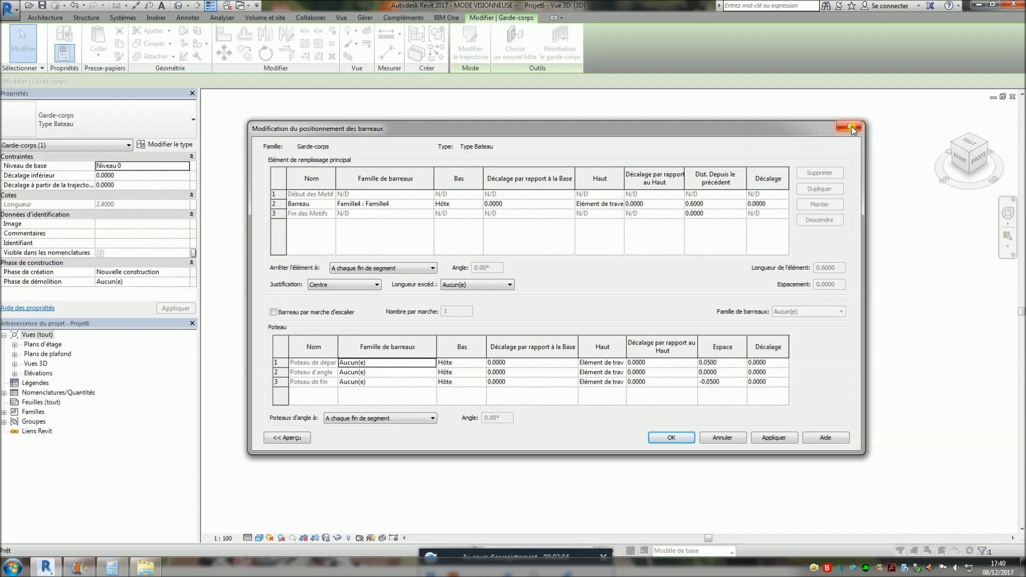
pyautogui.click(274, 204)
pyautogui.click(820, 189)
pyautogui.click(823, 193)
pyautogui.click(823, 194)
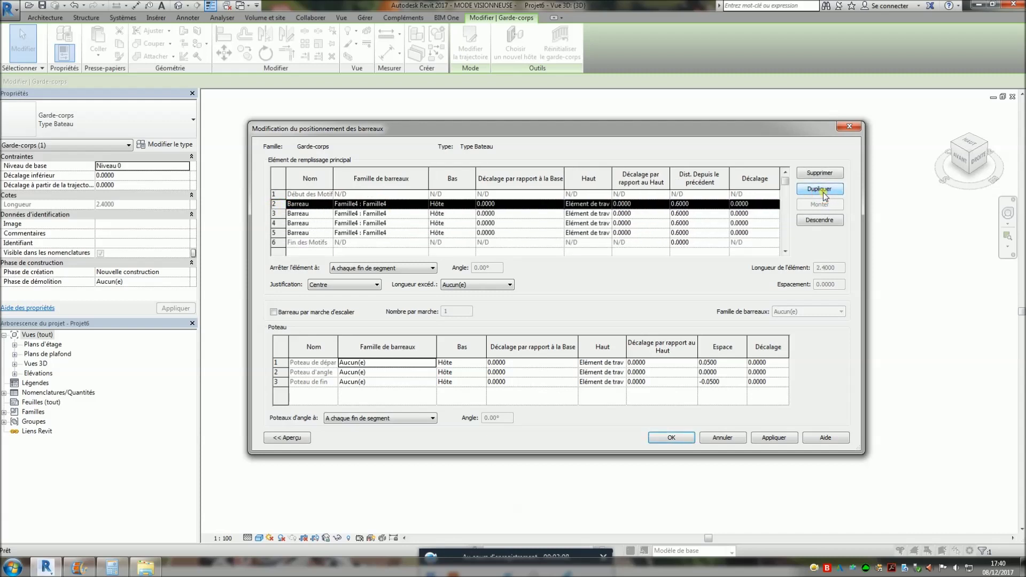
# Step: Set the first Famille4 baluster's distance from the previous element to 0 and confirm the baluster placement
pyautogui.click(705, 205)
pyautogui.write('0')
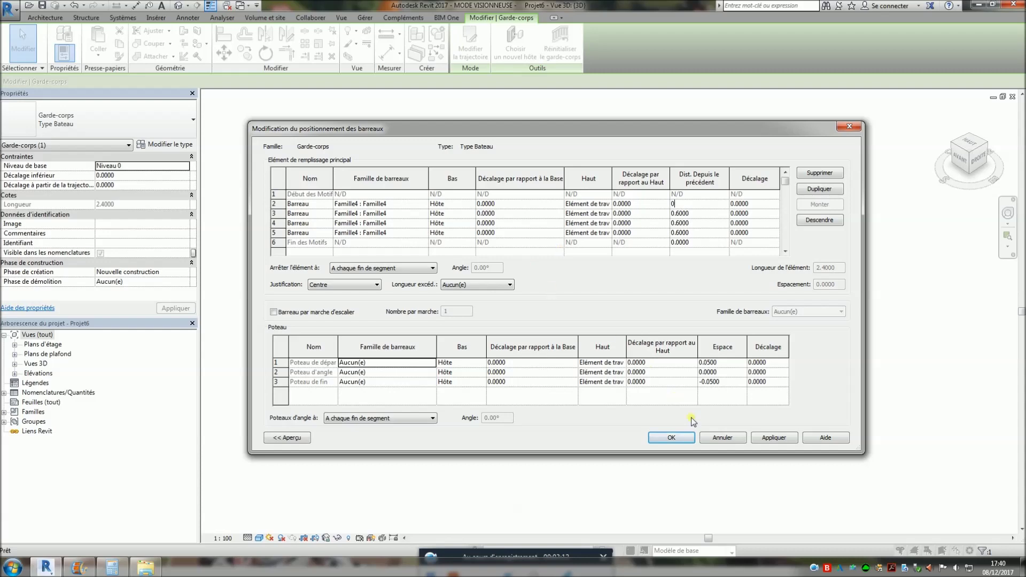
pyautogui.click(674, 438)
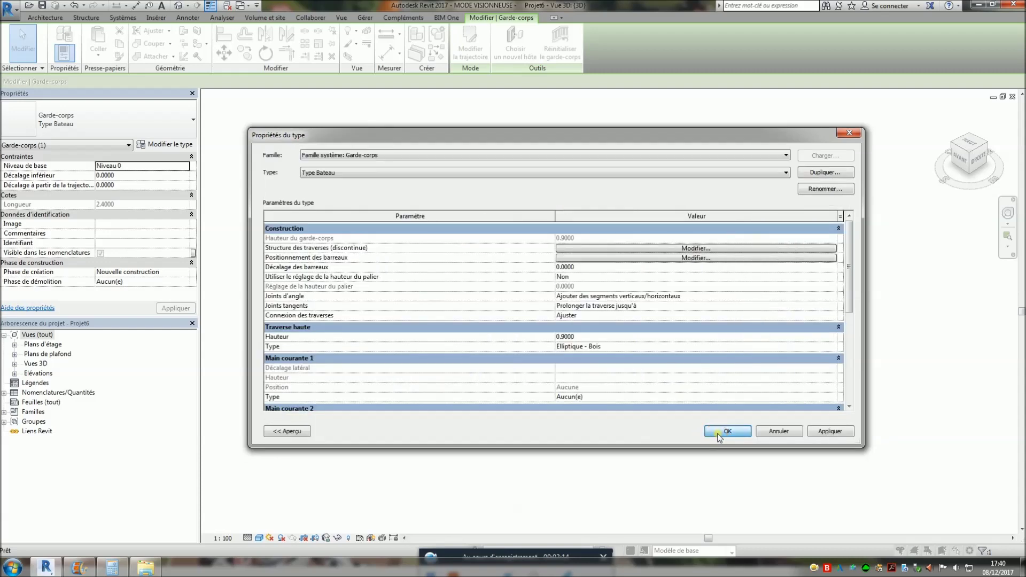
# Step: Confirm the Type Bateau type changes and select the updated railing in the 3D view
pyautogui.click(719, 432)
pyautogui.click(786, 348)
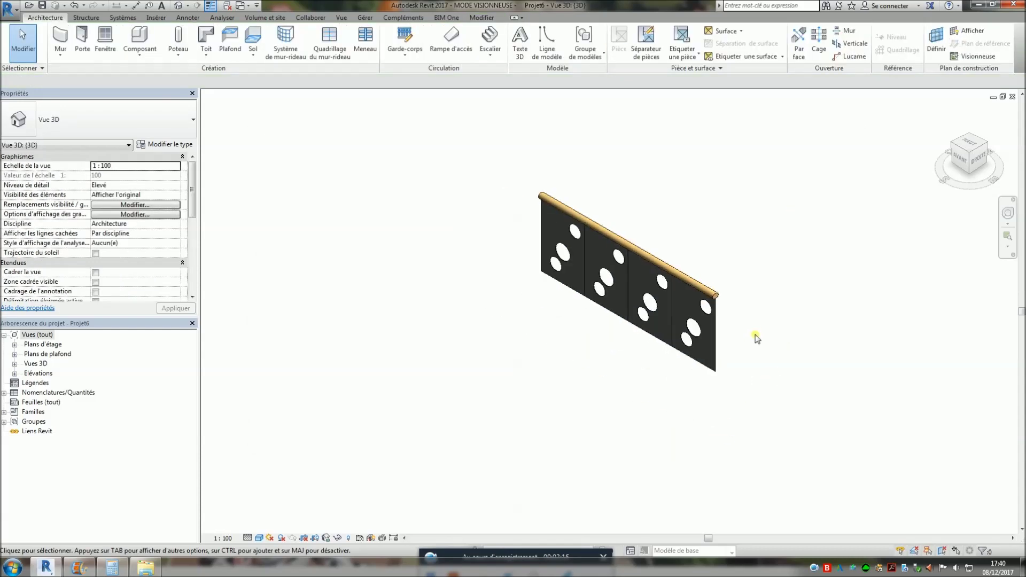
pyautogui.scroll(2, 756, 338)
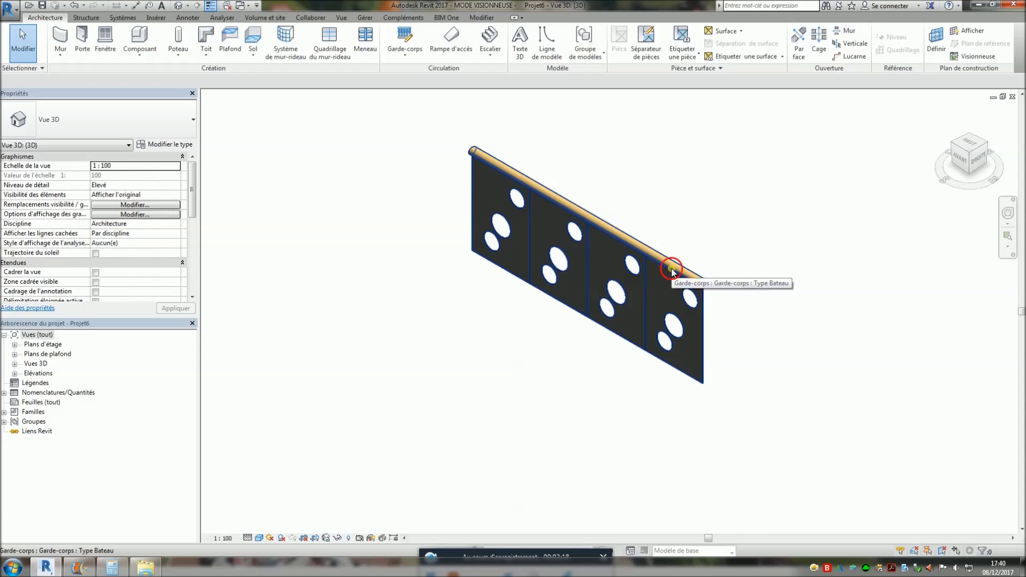
pyautogui.click(664, 266)
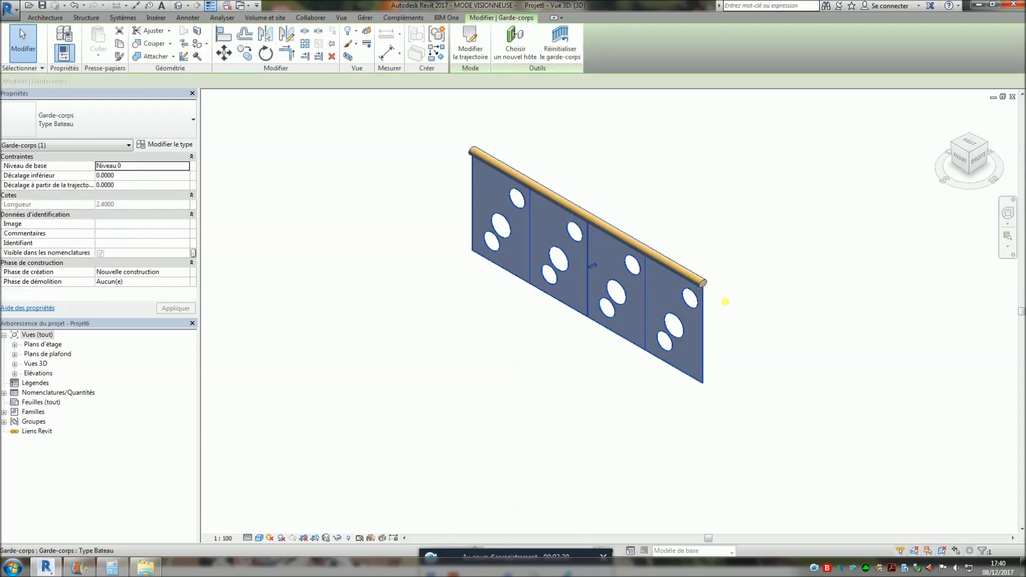
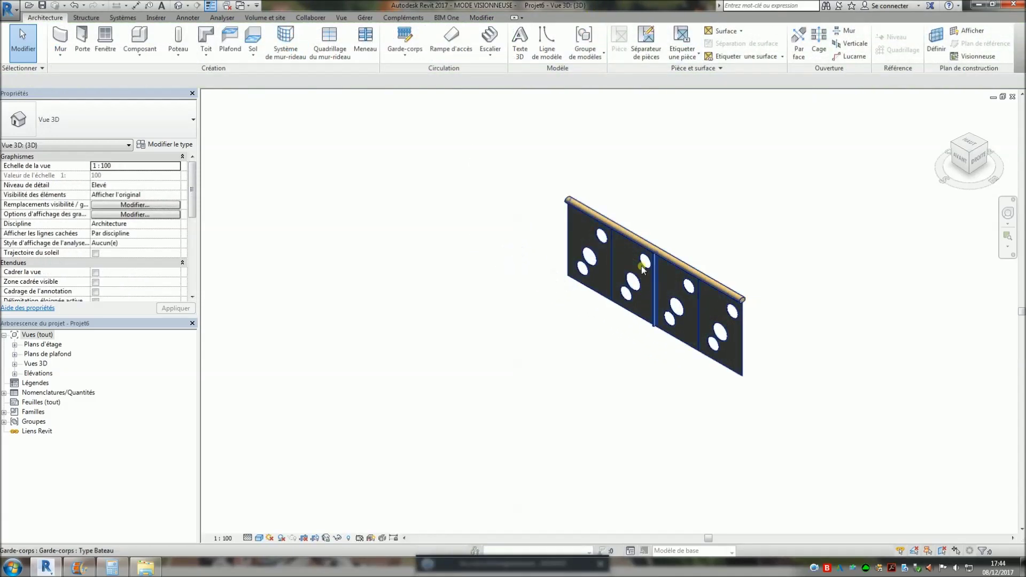
# Step: Open the baluster placement of the Type Bateau railing and delete the flat steel baluster row between the Famille4 panels
pyautogui.scroll(5, 641, 265)
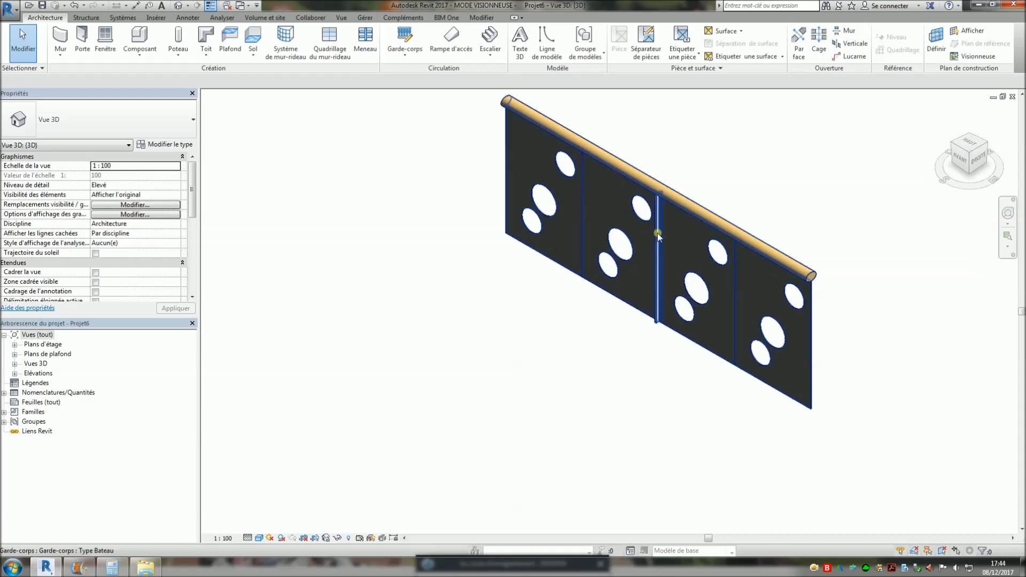
pyautogui.click(688, 210)
pyautogui.click(165, 145)
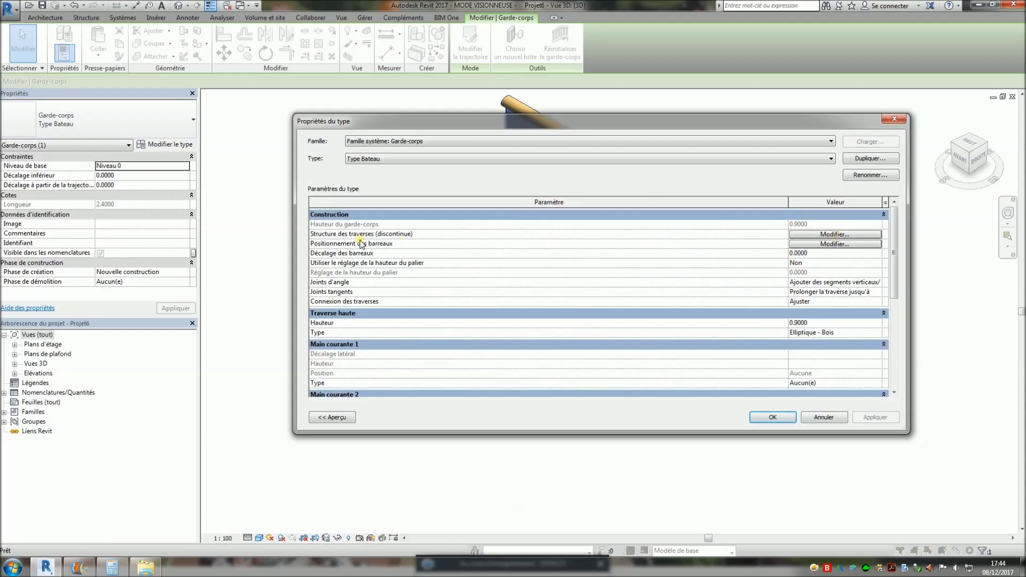
pyautogui.click(809, 244)
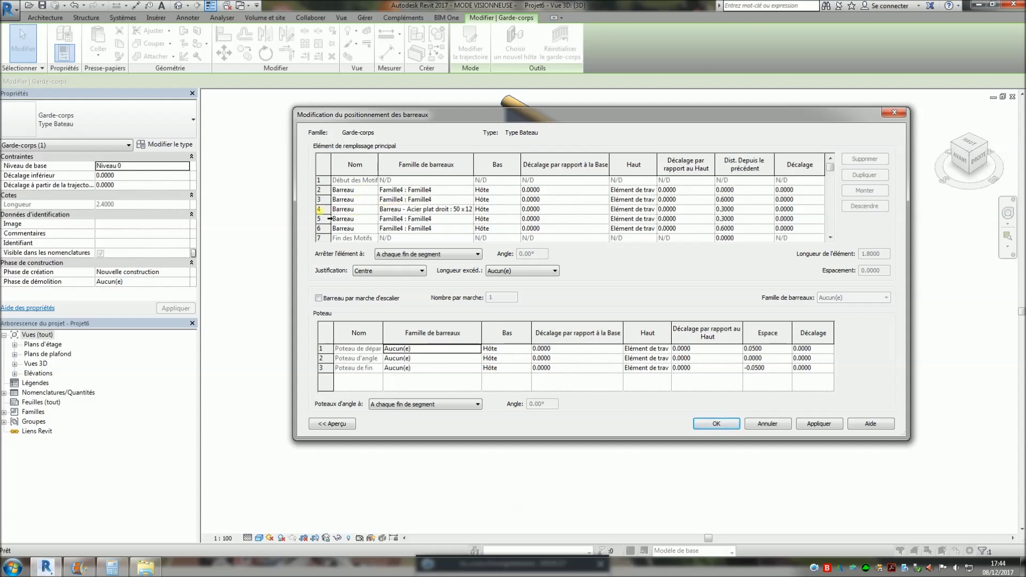
pyautogui.click(319, 209)
pyautogui.click(864, 159)
# Step: Duplicate the second Famille4 row, set the copy to Barreau - Acier plat droit : 50 x 12 at distance 0.3, and confirm the type changes
pyautogui.click(325, 200)
pyautogui.click(864, 175)
pyautogui.click(446, 209)
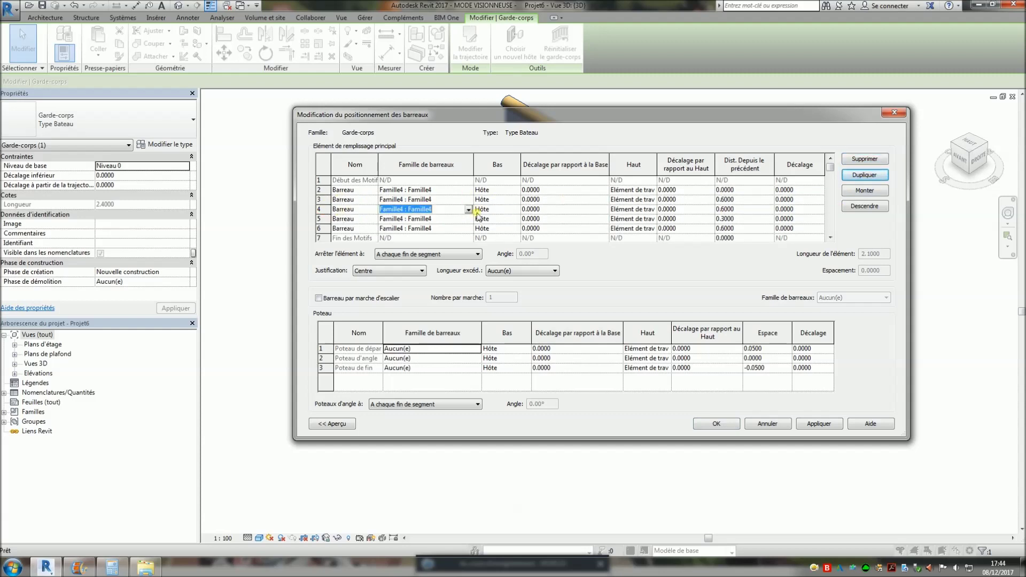
pyautogui.click(468, 211)
pyautogui.click(443, 235)
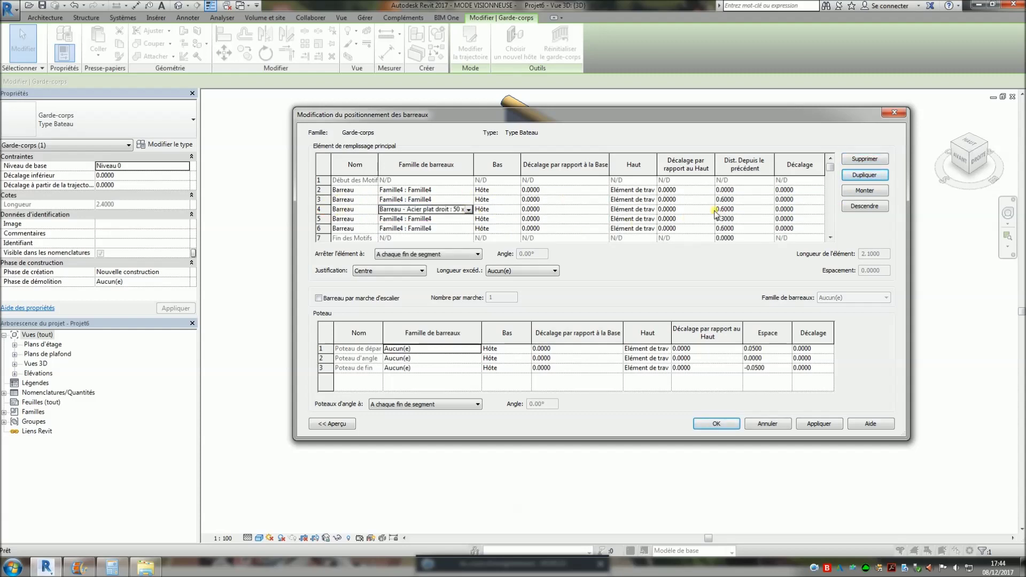
pyautogui.click(746, 211)
pyautogui.write('0.3')
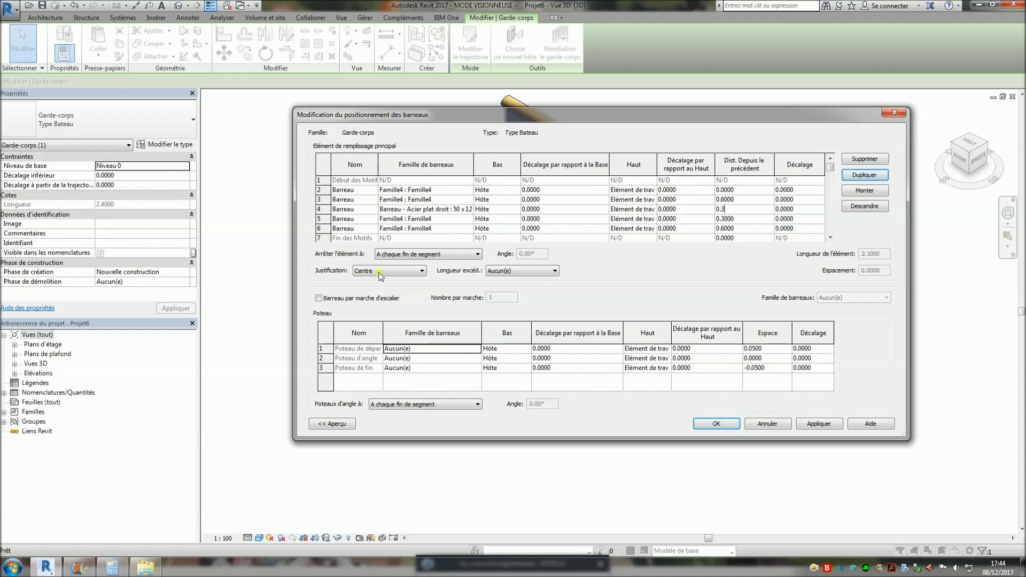
pyautogui.click(716, 424)
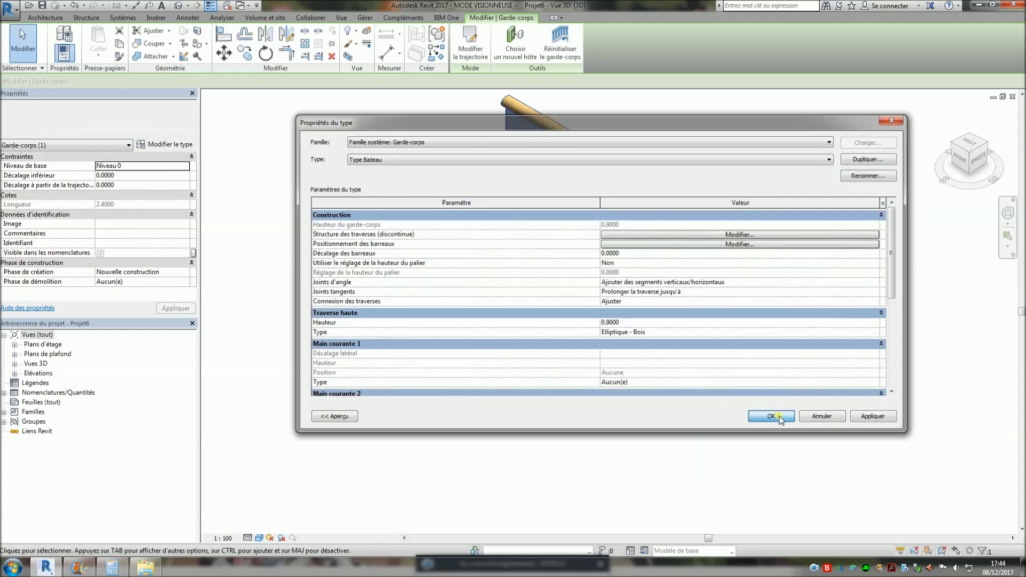
pyautogui.click(781, 418)
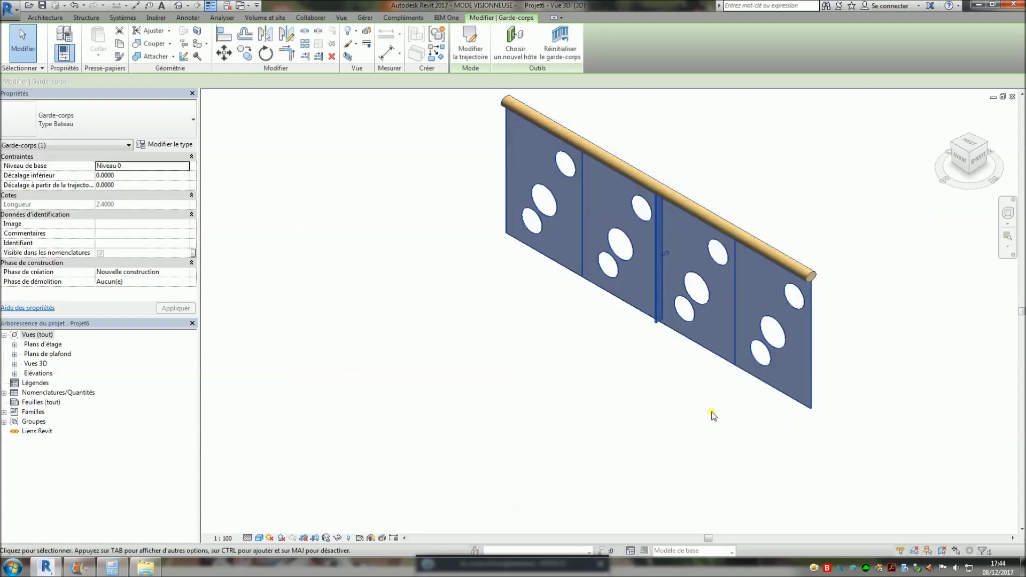
# Step: Reopen the railing type's baluster placement and set the base offset of the last two Famille4 balusters to 0.1
pyautogui.click(165, 144)
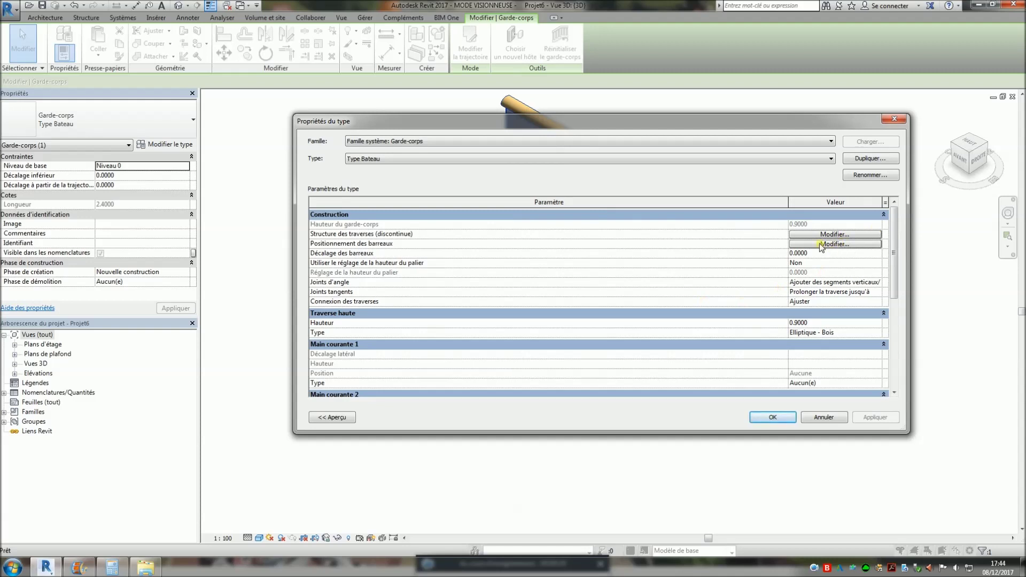
pyautogui.click(822, 244)
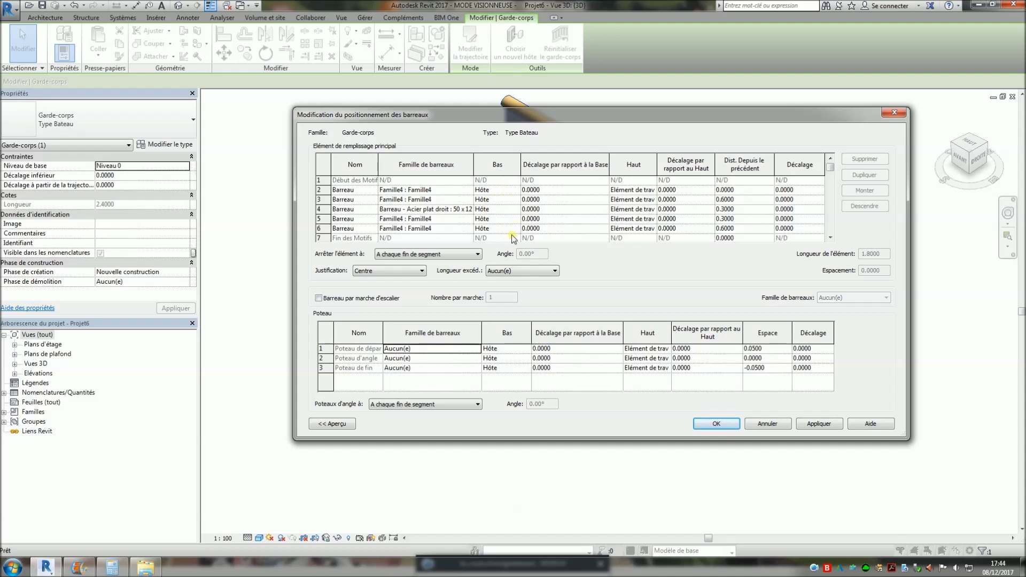
pyautogui.click(556, 228)
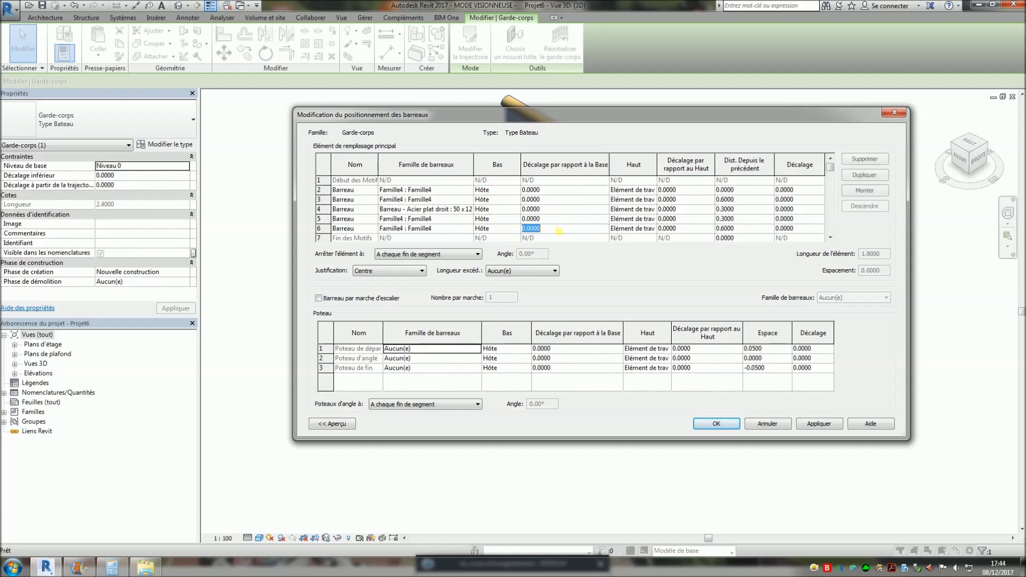
pyautogui.write('0.1')
pyautogui.click(553, 220)
pyautogui.write('0.')
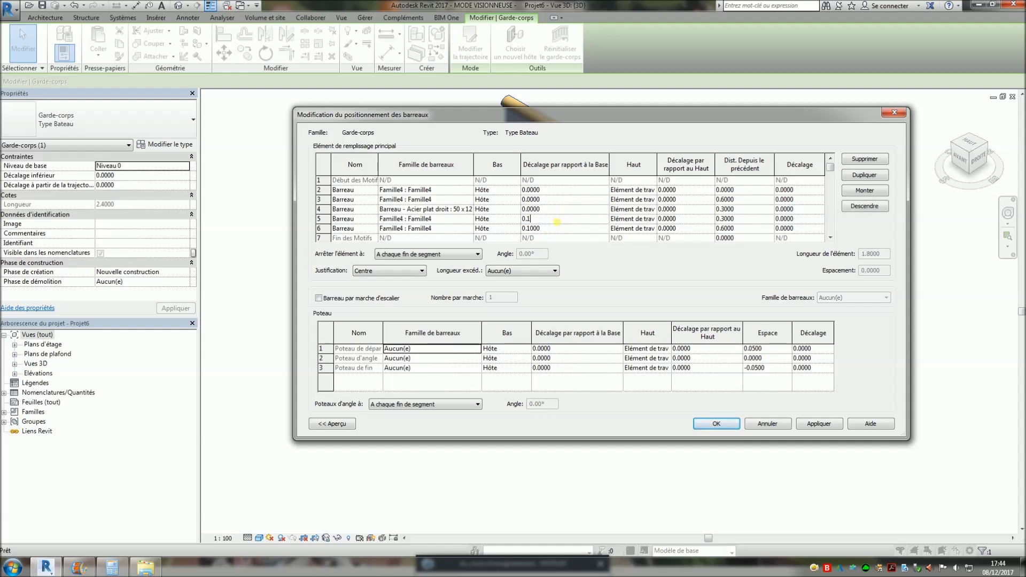
# Step: Set the base offset of the first two Famille4 balusters to 0.1, confirm the type changes, and deselect the railing
pyautogui.click(561, 203)
pyautogui.write('0.1')
pyautogui.click(561, 190)
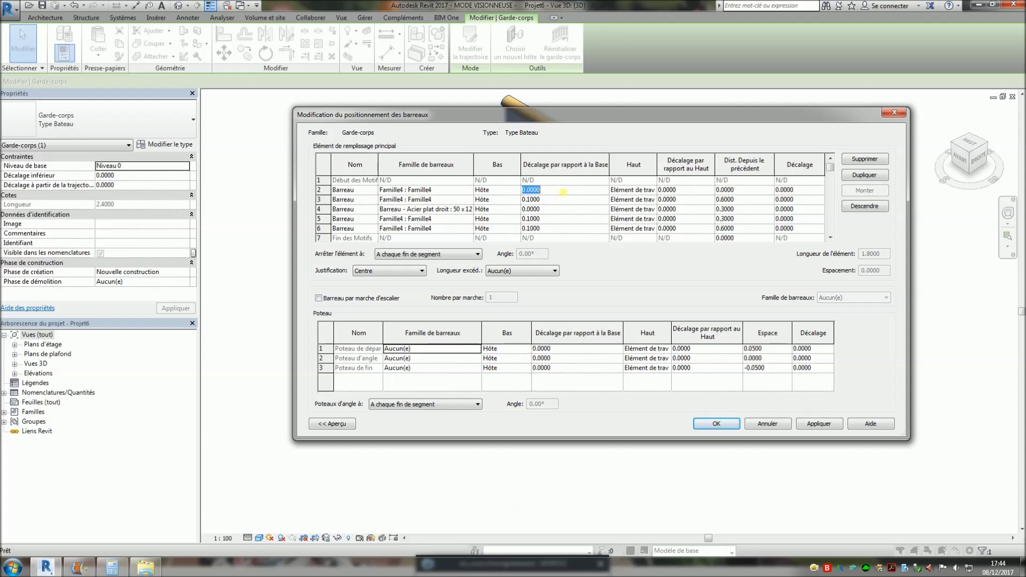
pyautogui.write('0.')
pyautogui.click(819, 423)
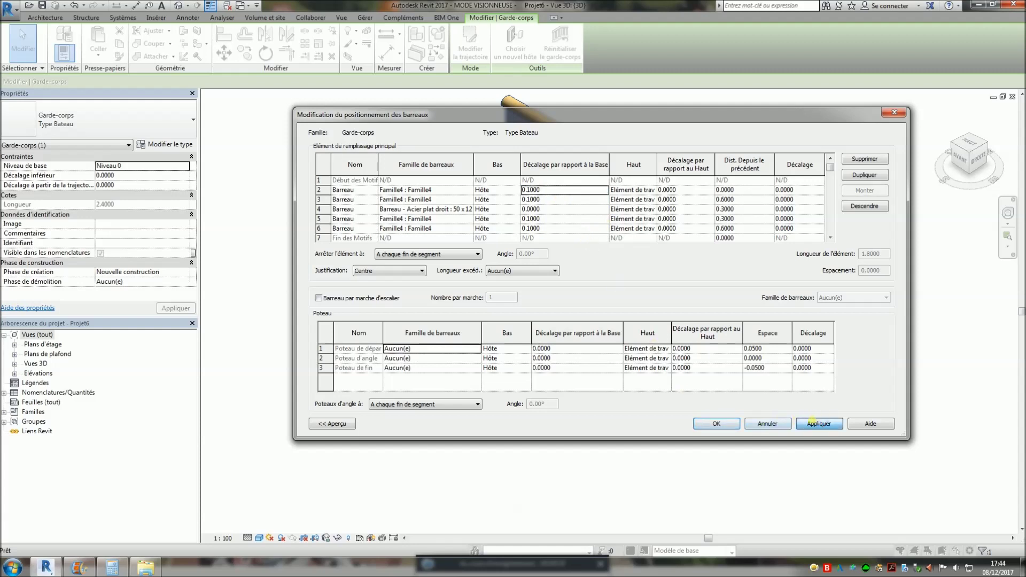
pyautogui.click(721, 425)
pyautogui.click(778, 418)
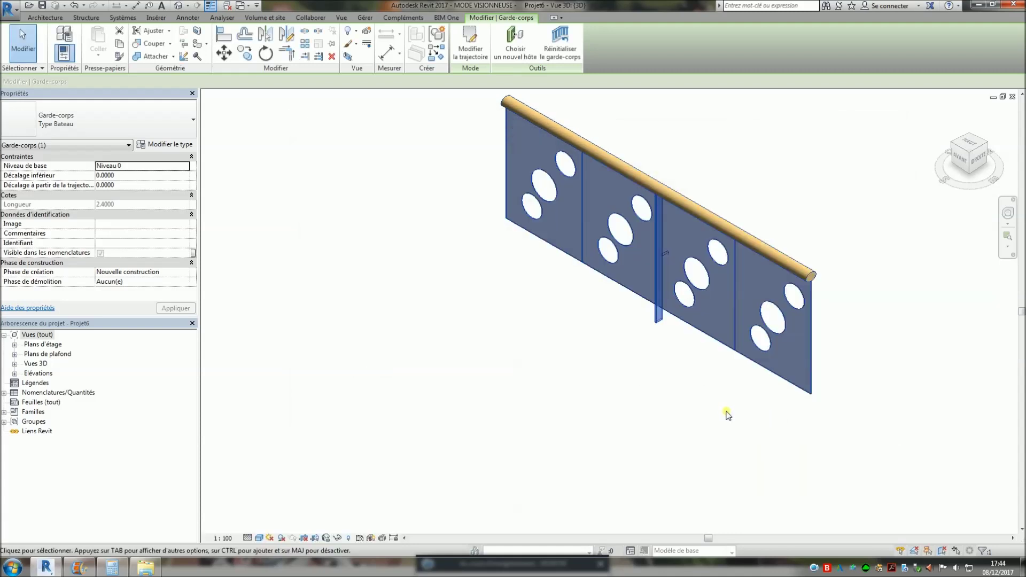
pyautogui.click(643, 334)
pyautogui.scroll(-1, 643, 334)
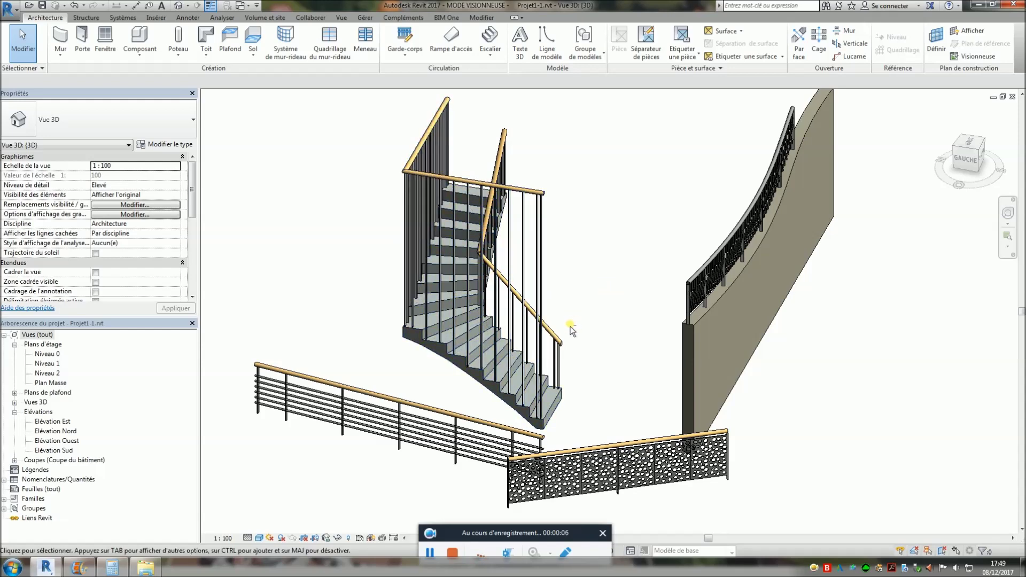
# Step: Create a new project from the DefaultFRAFRA.rte template
pyautogui.keyDown('shift'); pyautogui.moveTo(612, 335); pyautogui.dragTo(529, 345, button='middle'); pyautogui.keyUp('shift')
pyautogui.click(11, 10)
pyautogui.moveTo(26, 50)
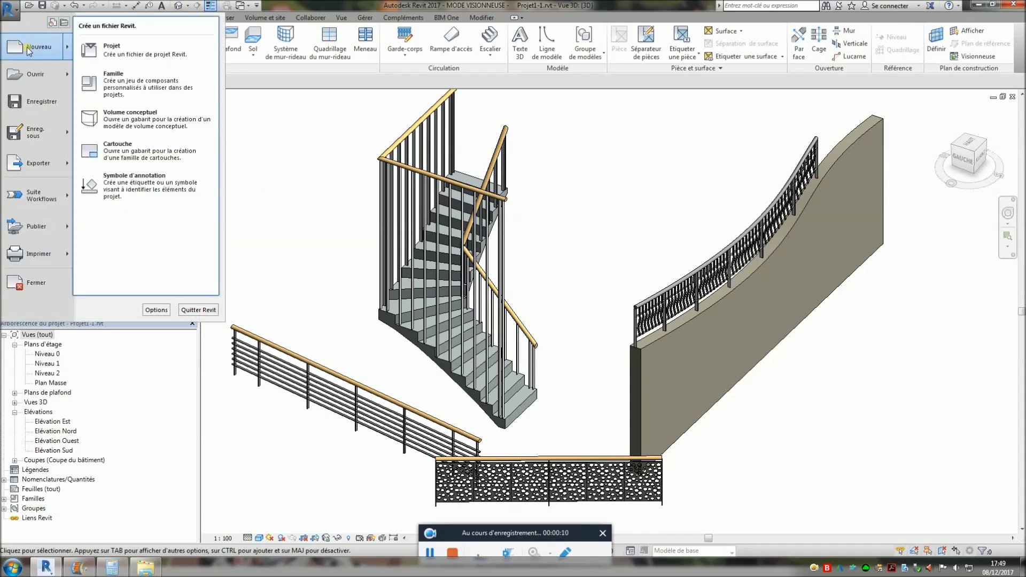
pyautogui.click(109, 50)
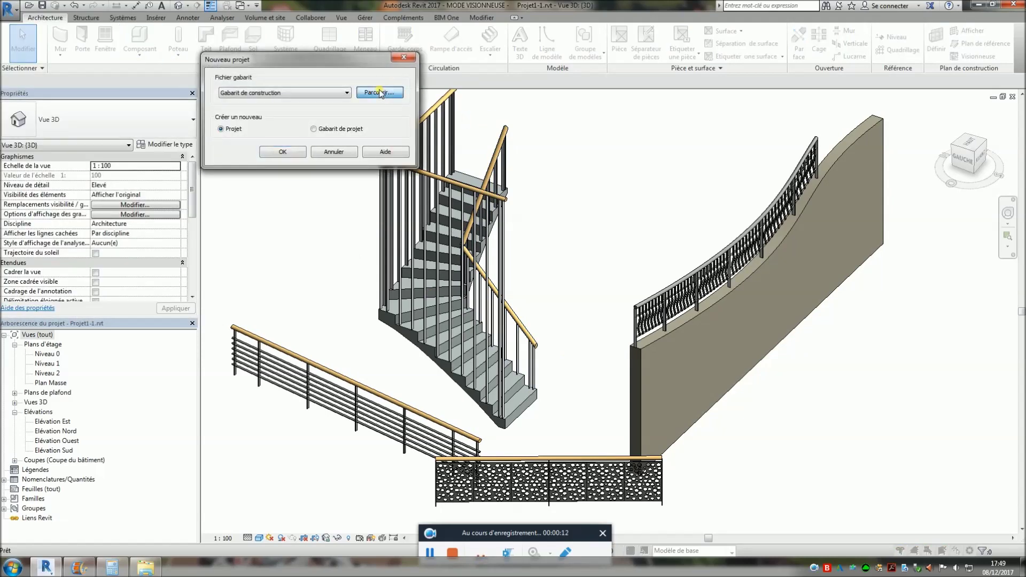
pyautogui.click(380, 92)
pyautogui.click(376, 147)
pyautogui.click(595, 332)
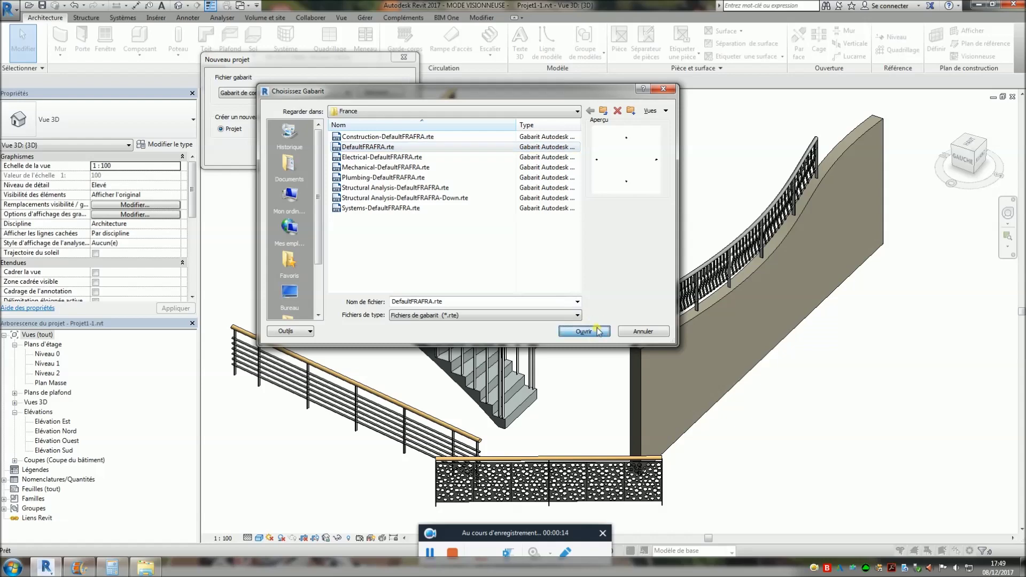
pyautogui.click(280, 152)
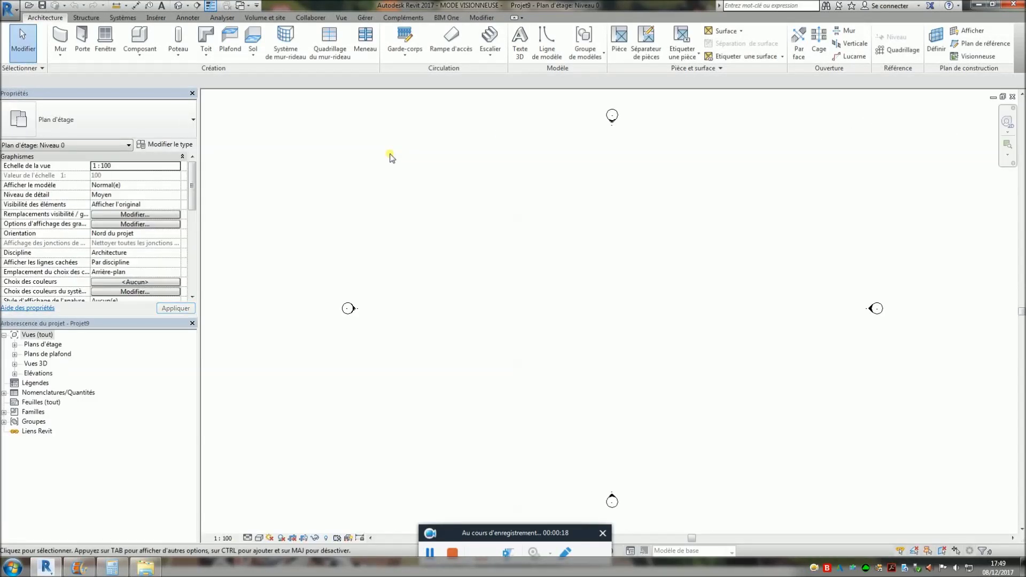
# Step: Place an L-shaped winder stair near the middle of the Niveau 0 plan, finish it, and dismiss the warning
pyautogui.click(489, 53)
pyautogui.click(506, 70)
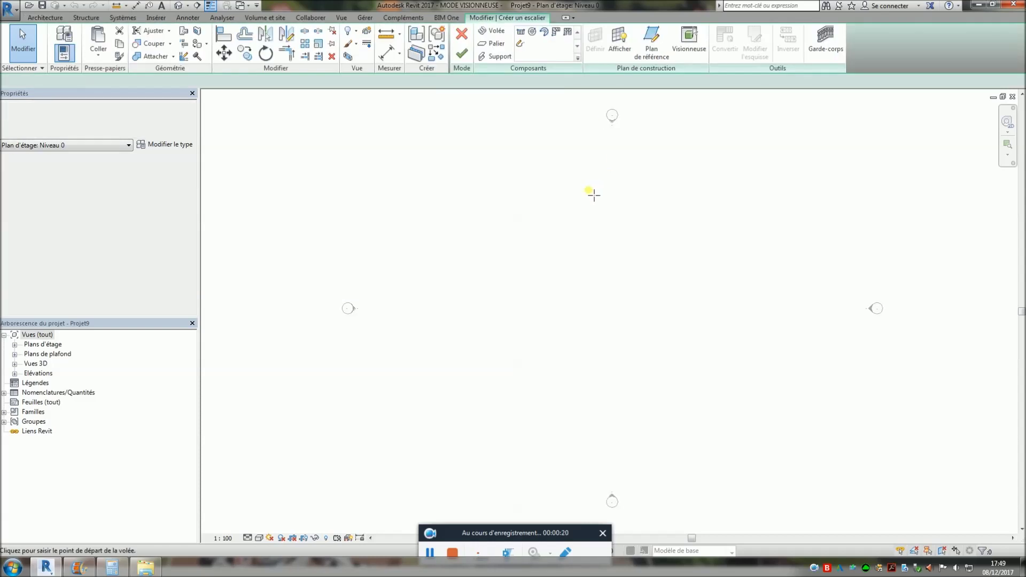
pyautogui.click(555, 34)
pyautogui.click(554, 308)
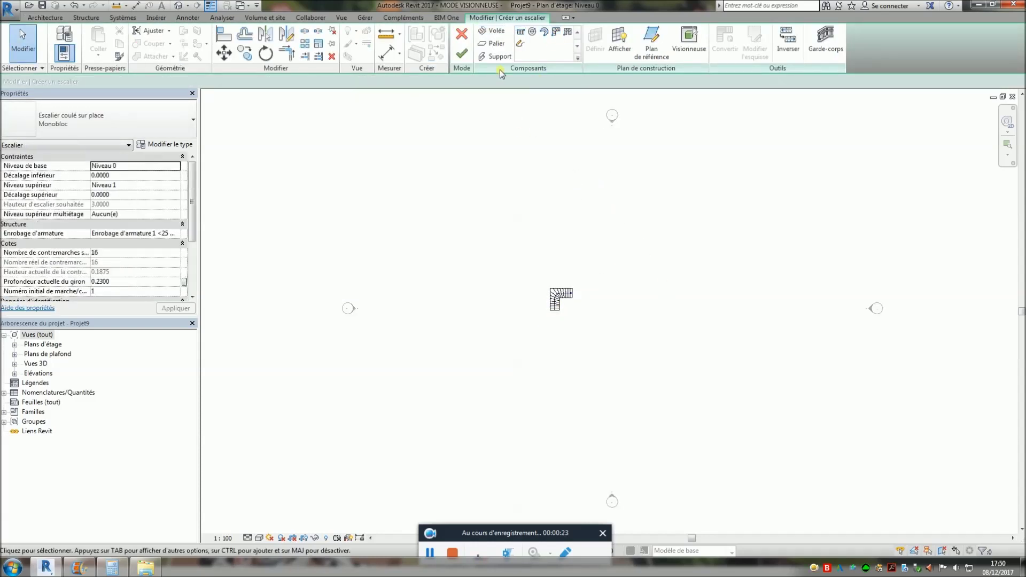
pyautogui.click(462, 53)
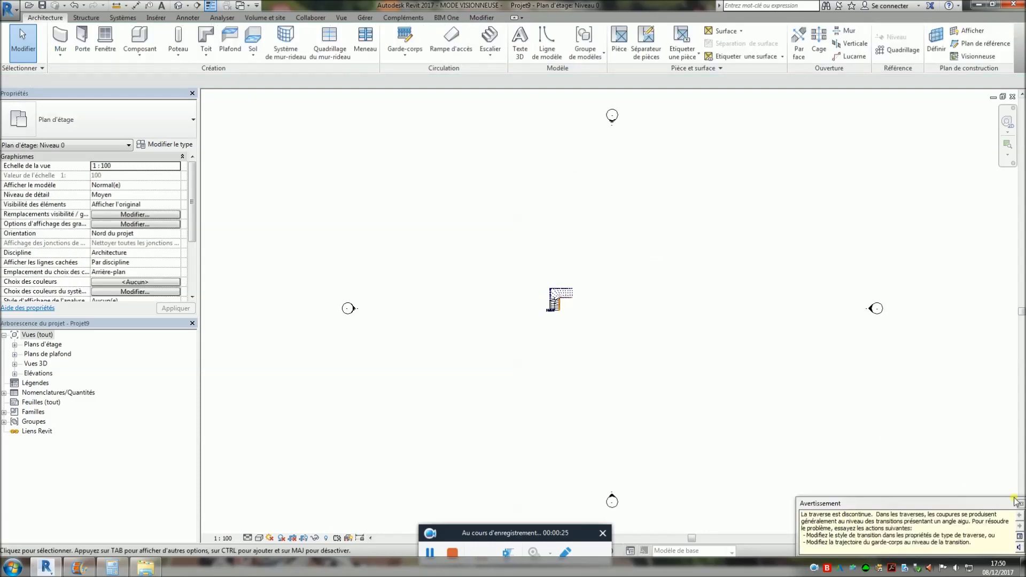
pyautogui.click(1019, 503)
# Step: Show the stair in the 3D view and open the type properties of its inner railing
pyautogui.scroll(5, 551, 299)
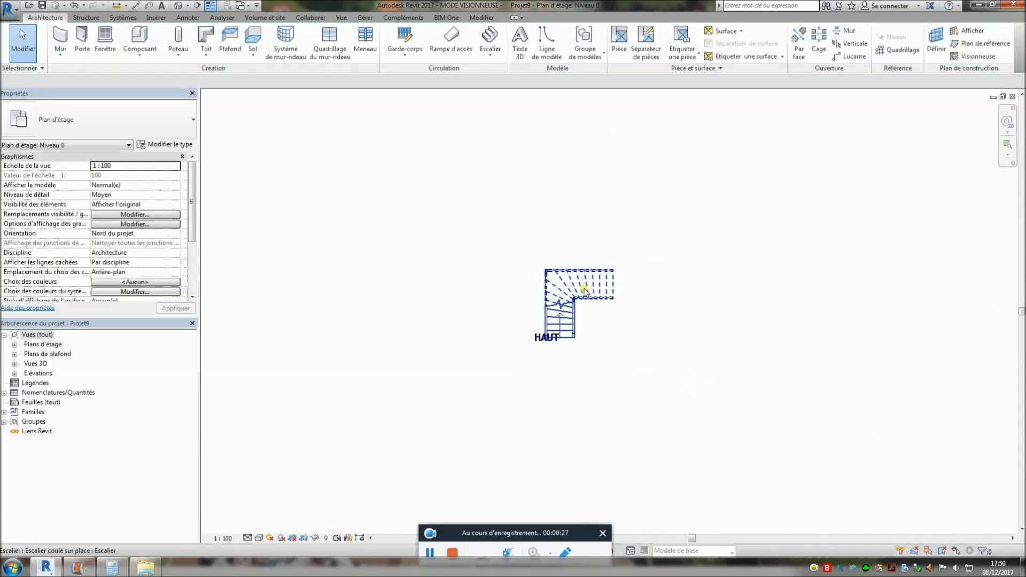
pyautogui.scroll(2, 604, 307)
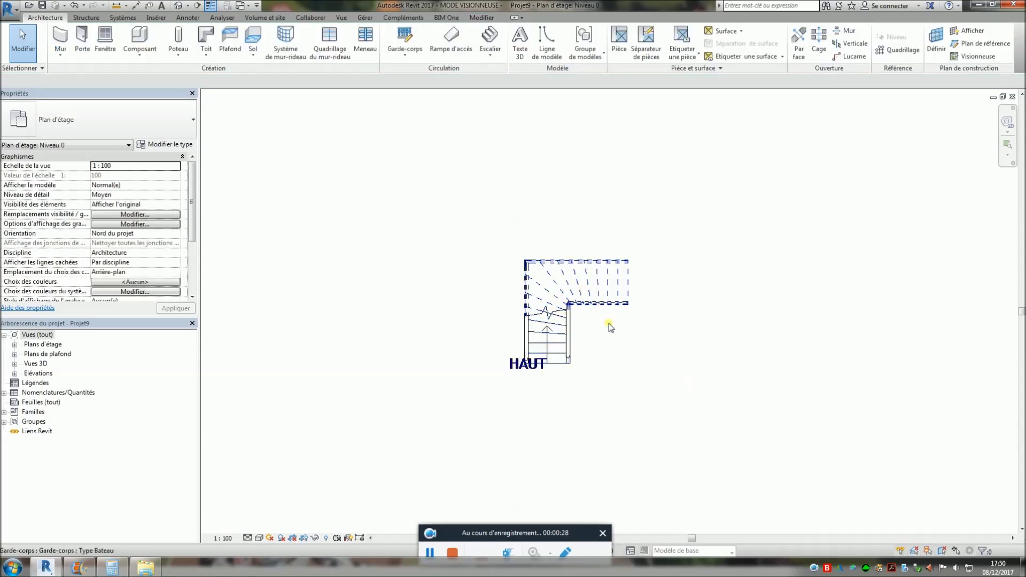
pyautogui.click(179, 5)
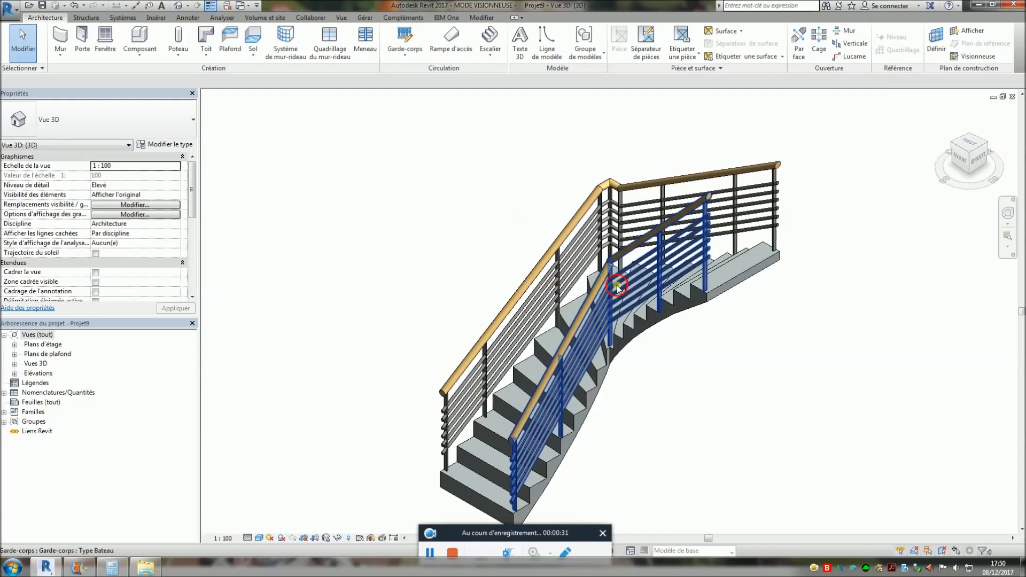
pyautogui.click(617, 286)
pyautogui.click(182, 145)
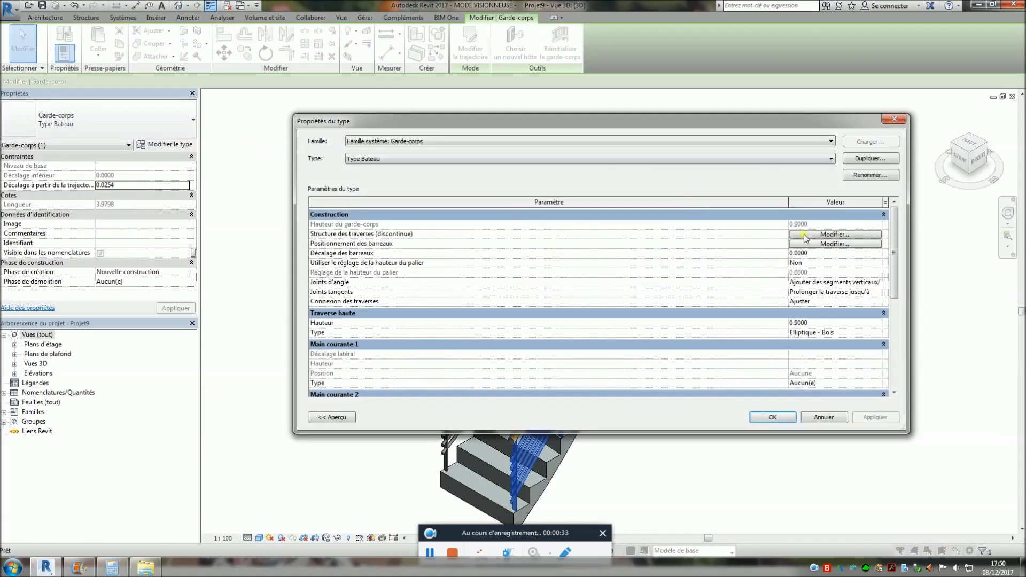
pyautogui.click(836, 236)
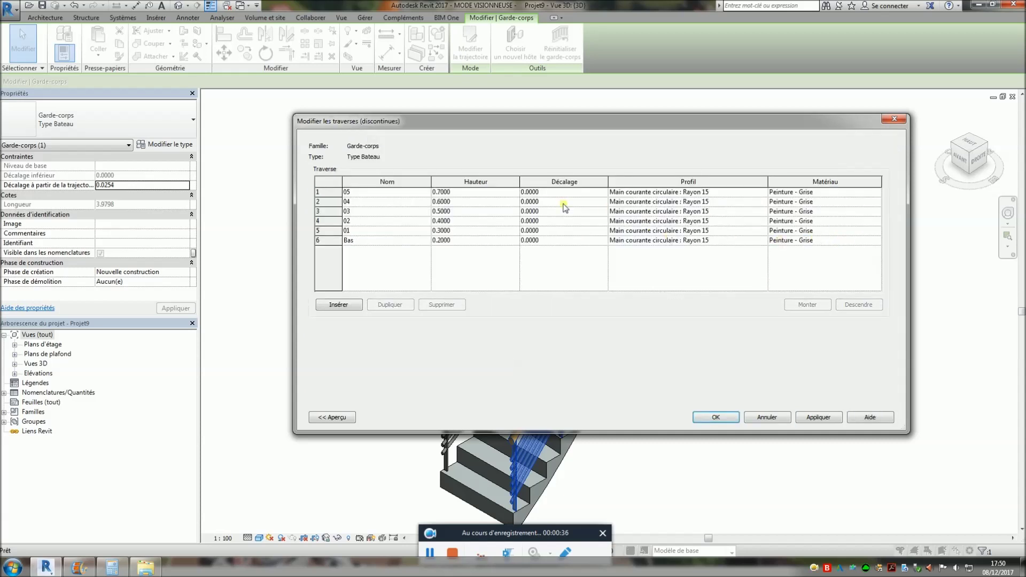
pyautogui.click(318, 192)
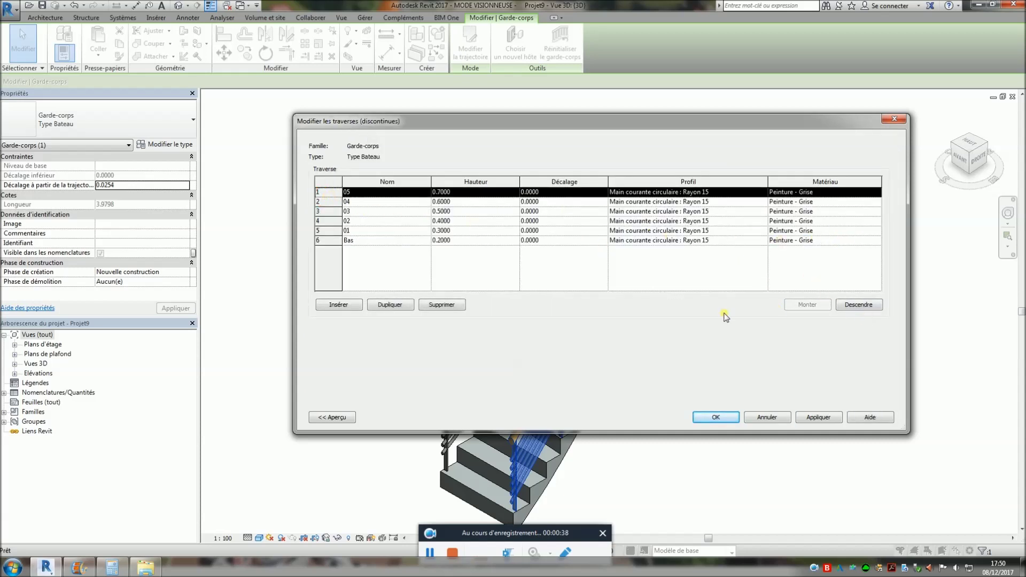
pyautogui.click(441, 305)
pyautogui.click(442, 305)
pyautogui.click(441, 305)
pyautogui.click(441, 305)
pyautogui.click(441, 304)
pyautogui.click(442, 305)
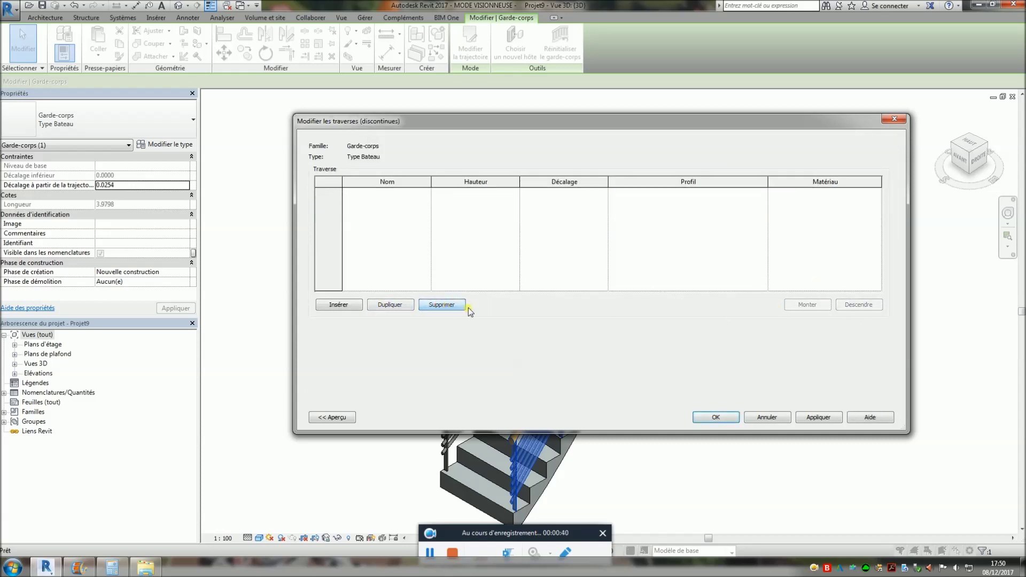
pyautogui.click(757, 417)
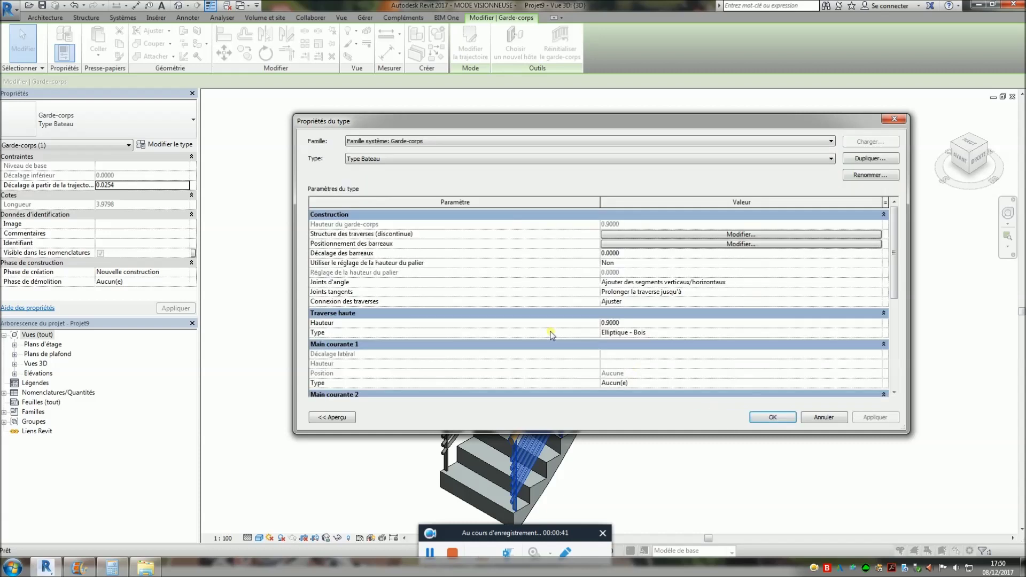
# Step: Enable balusters per stair tread at 2 per tread using Barreau/traverse rectangulaire : 12mm x 40mm, apply the type changes, and deselect the railing
pyautogui.click(685, 244)
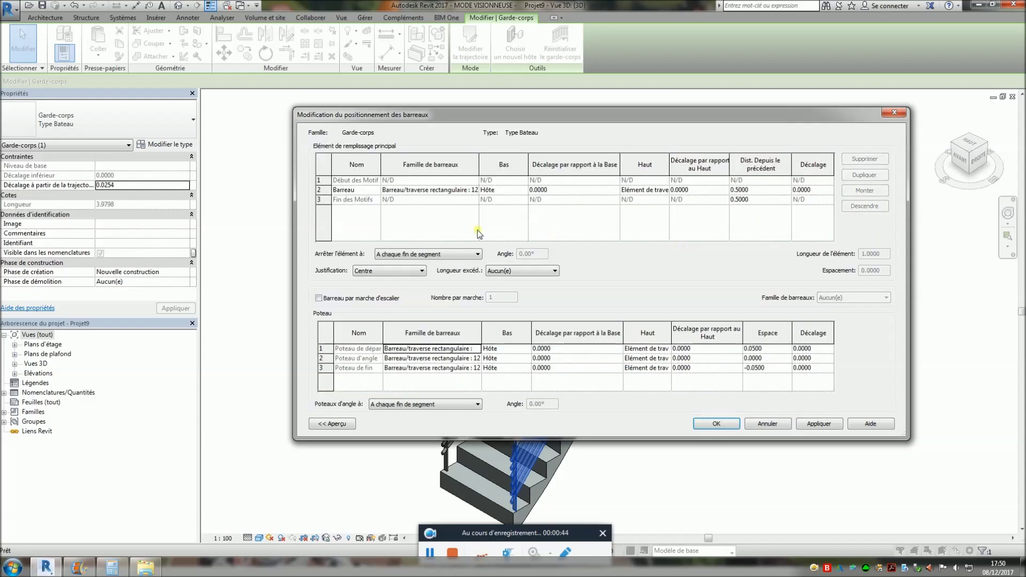
pyautogui.click(319, 298)
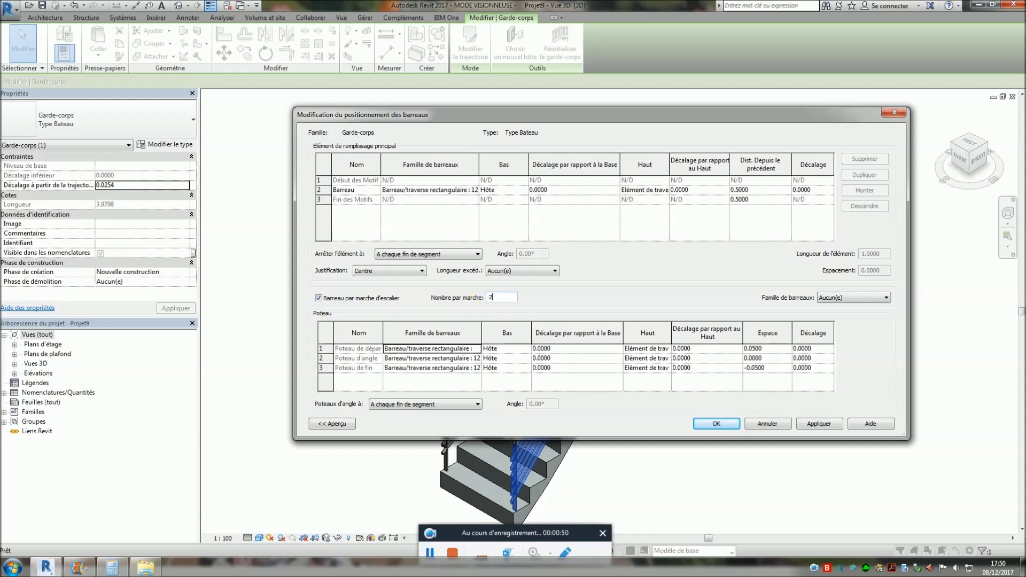
pyautogui.click(848, 301)
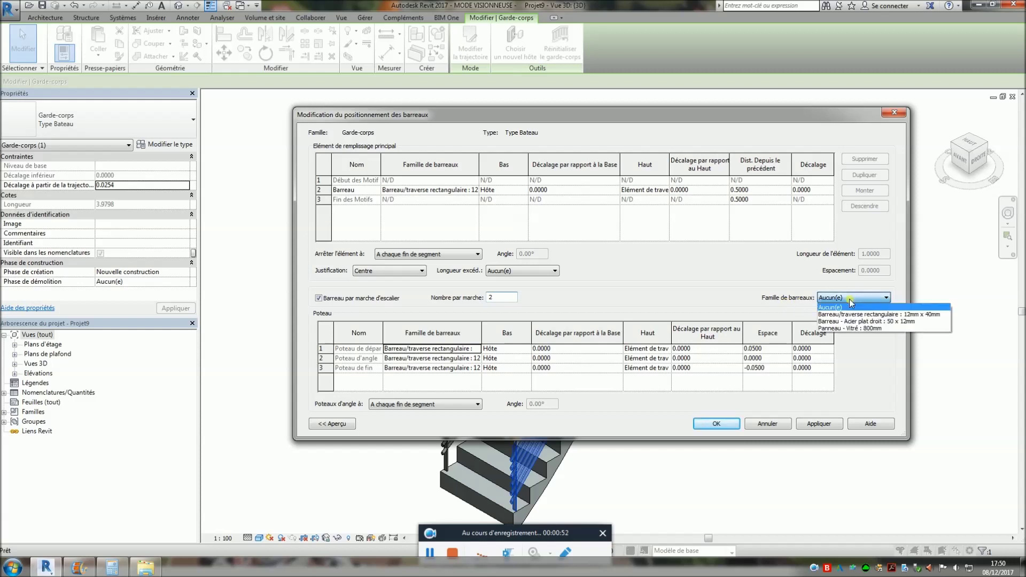
pyautogui.click(897, 315)
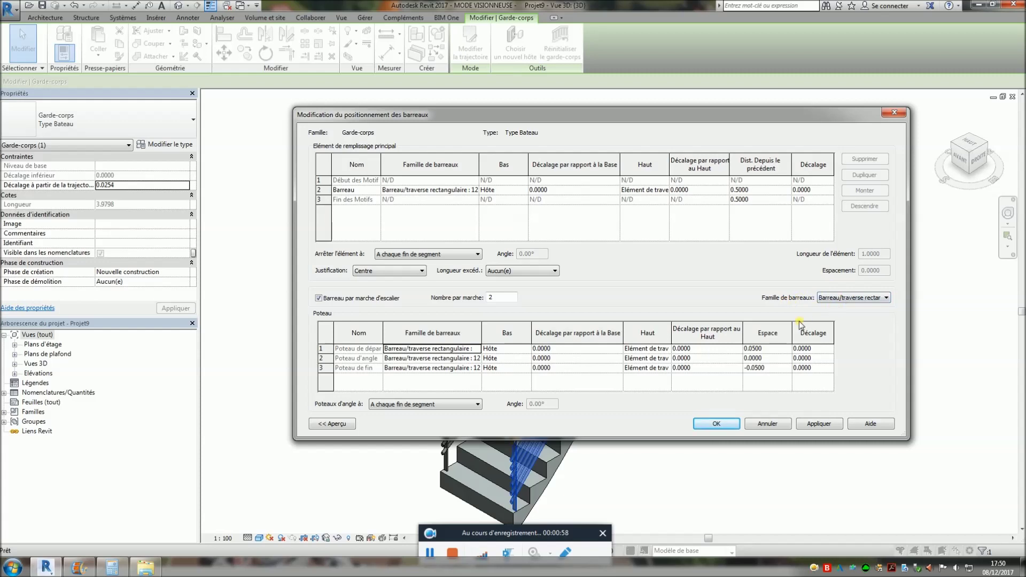
pyautogui.click(726, 426)
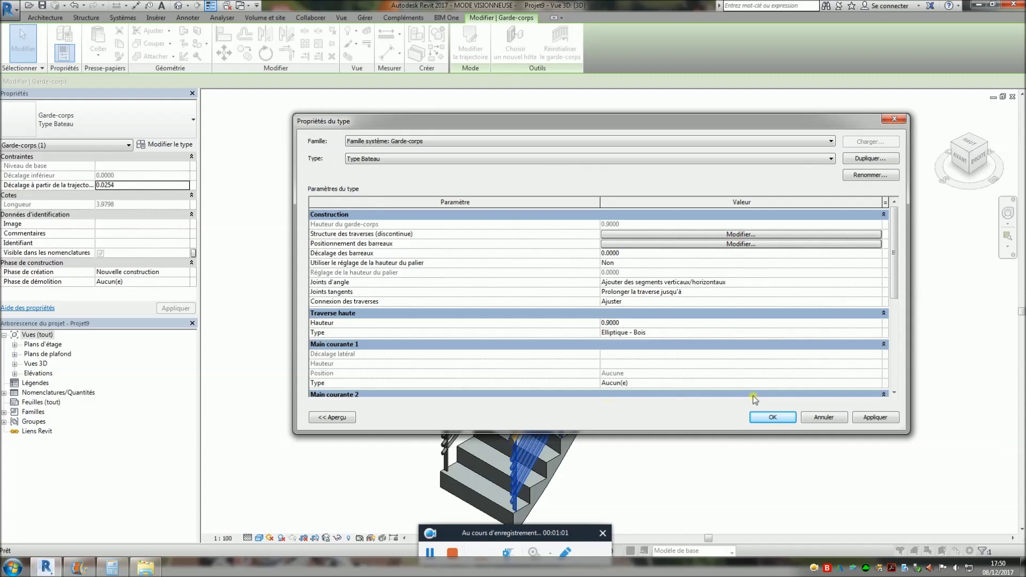
pyautogui.click(773, 417)
pyautogui.click(713, 412)
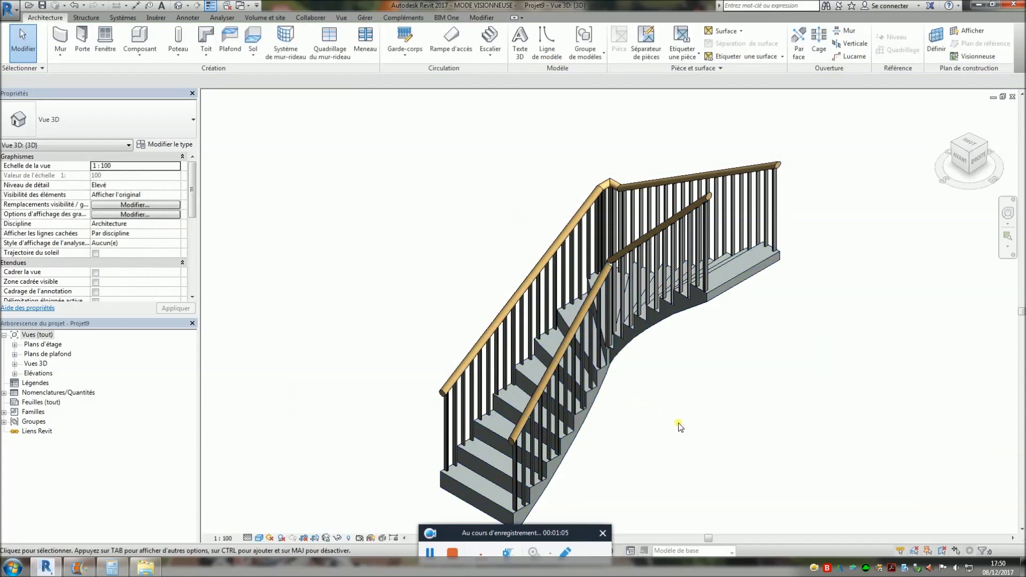
# Step: Open the path of the stair's outer railing for editing
pyautogui.click(541, 293)
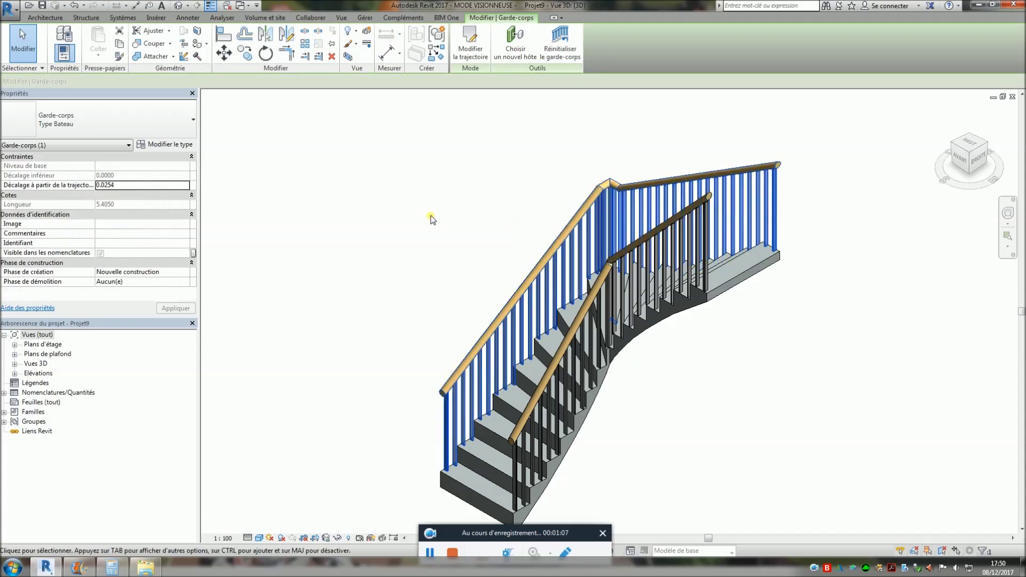
pyautogui.click(471, 53)
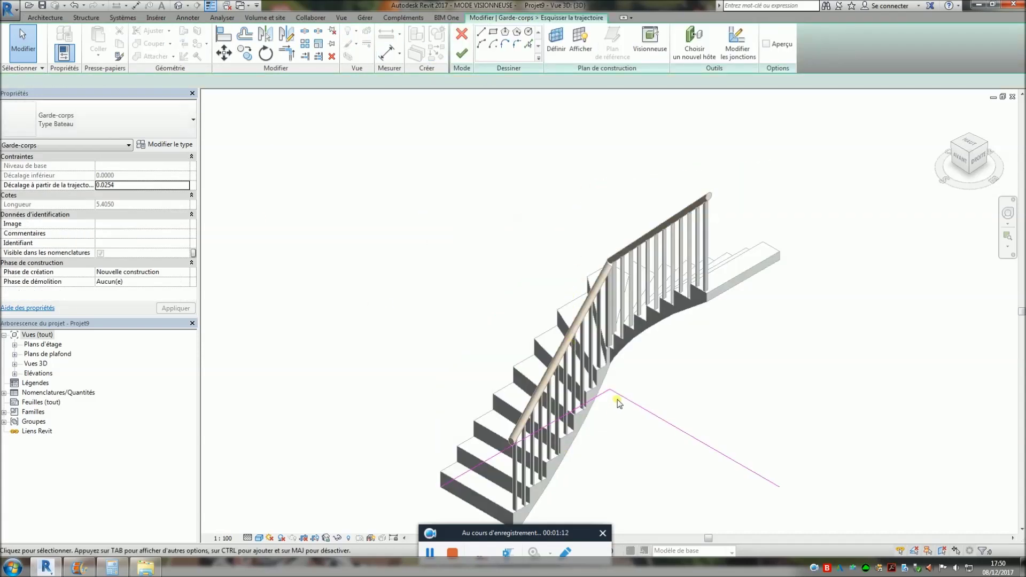
pyautogui.click(622, 401)
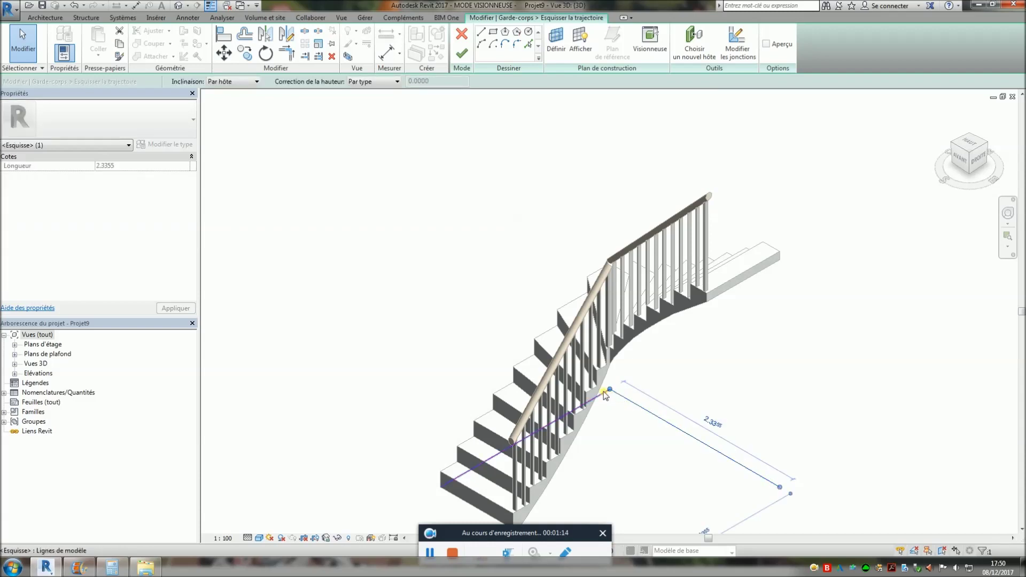
pyautogui.moveTo(610, 390); pyautogui.dragTo(604, 393)
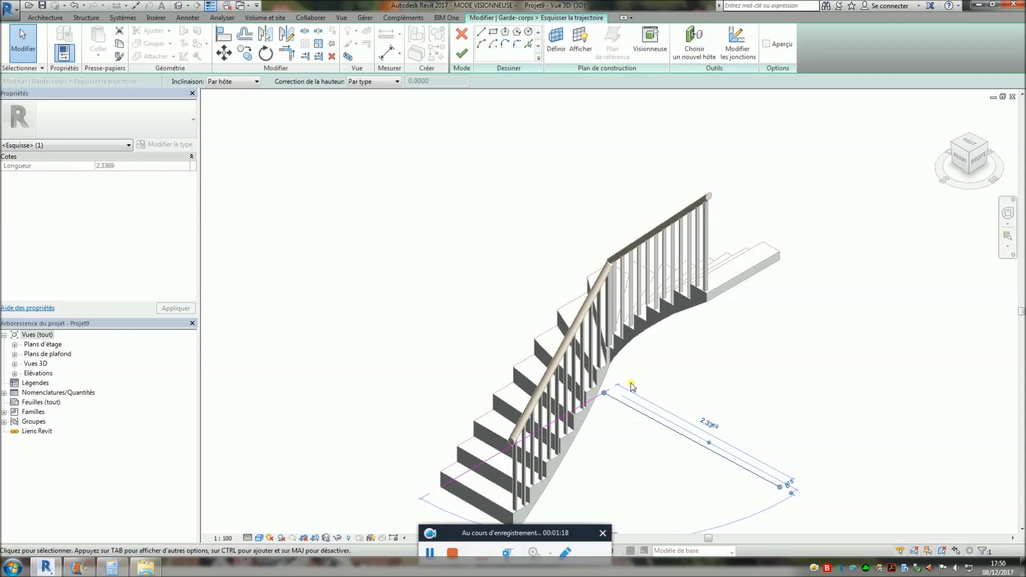
pyautogui.click(631, 390)
pyautogui.hotkey('ctrl', 'z')
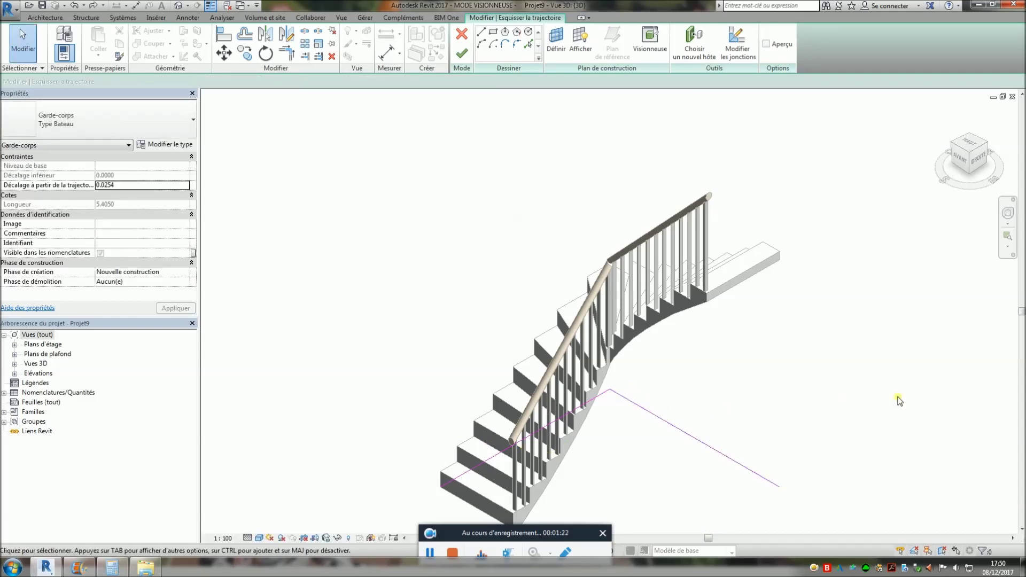
# Step: Show the railing path in the Niveau 0 floor plan, then in the Elévation Ouest view
pyautogui.keyDown('shift'); pyautogui.moveTo(670, 448); pyautogui.dragTo(678, 463, button='middle'); pyautogui.keyUp('shift')
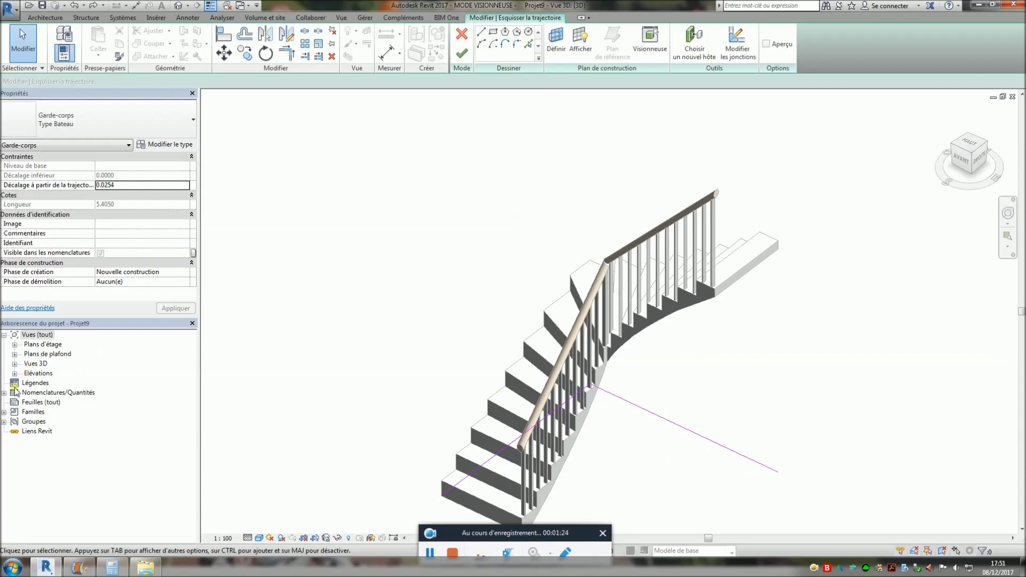
pyautogui.click(15, 345)
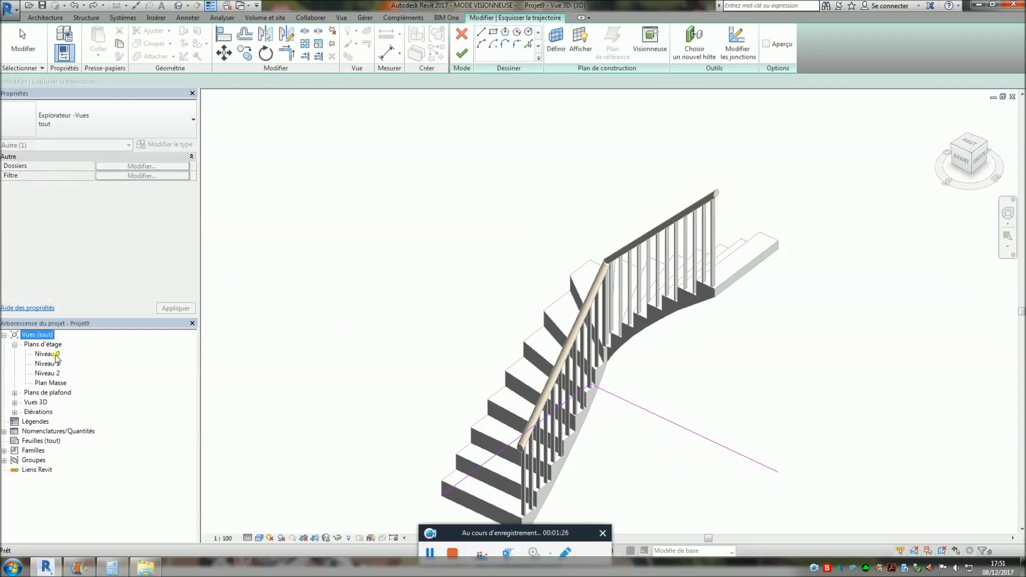
pyautogui.doubleClick(48, 354)
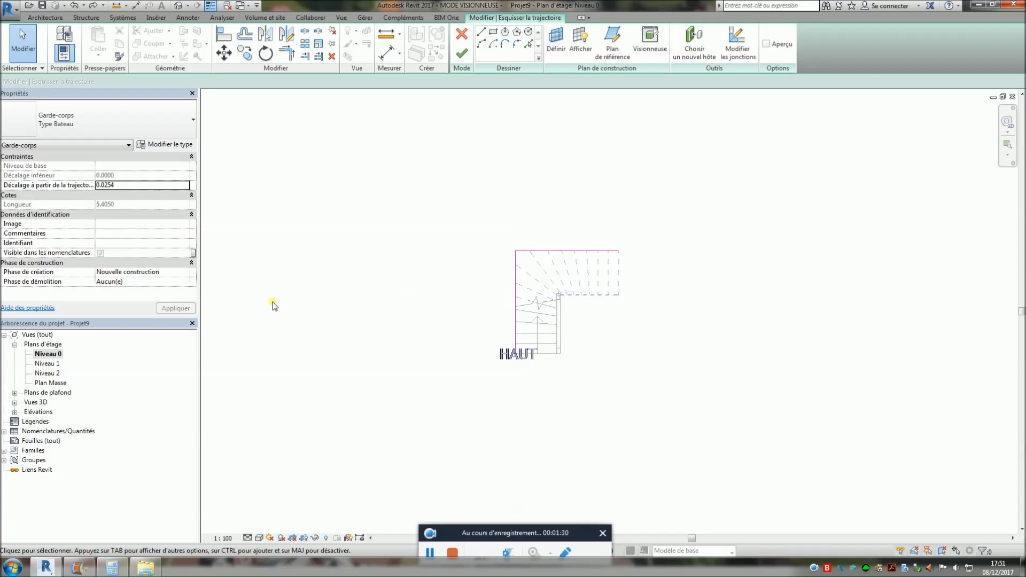
pyautogui.click(15, 411)
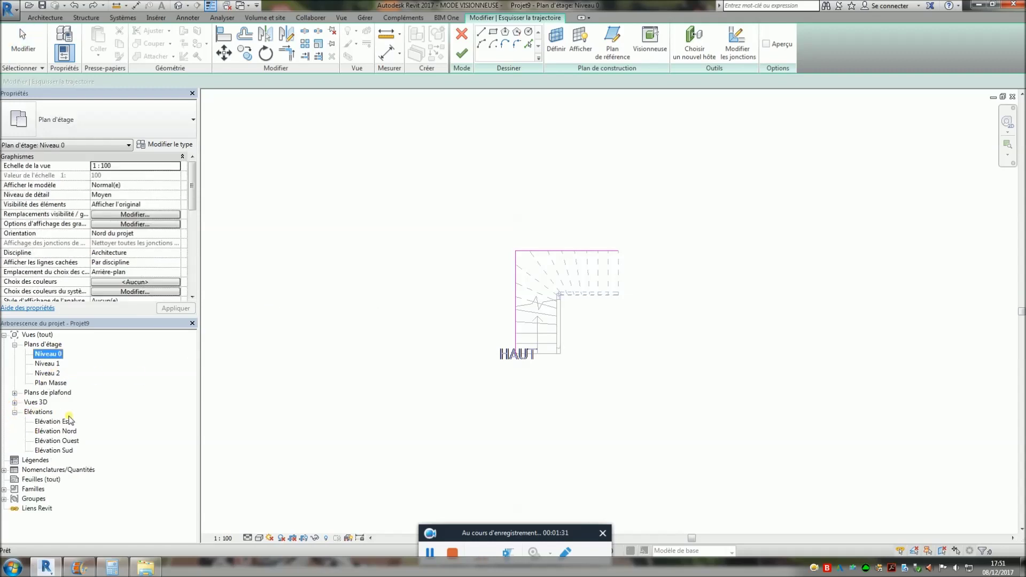
pyautogui.doubleClick(65, 441)
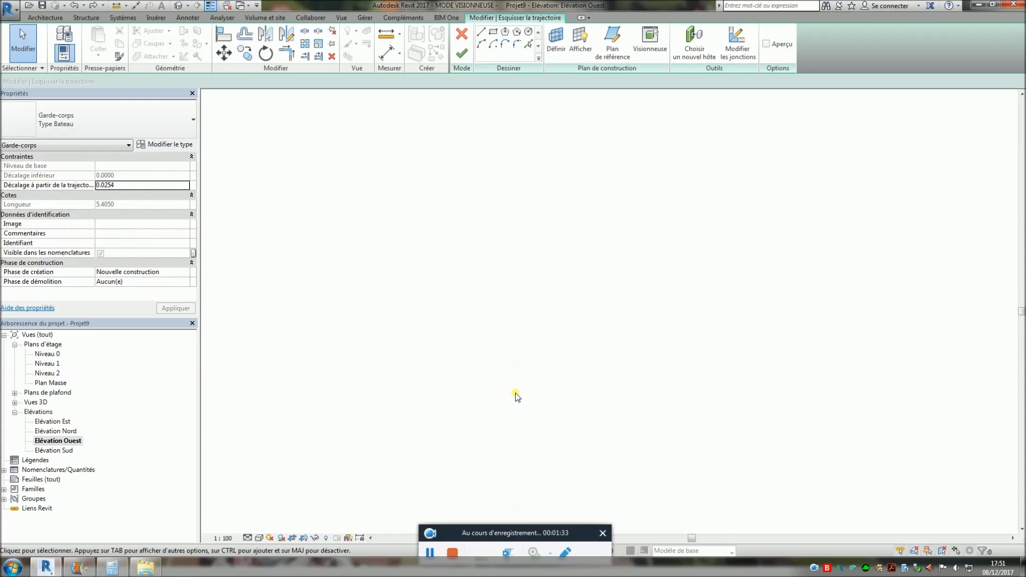
# Step: Set the selected railing path segment to a Plat slope with a Spécifique height correction of 2, finish the path, and deselect the railing
pyautogui.click(575, 454)
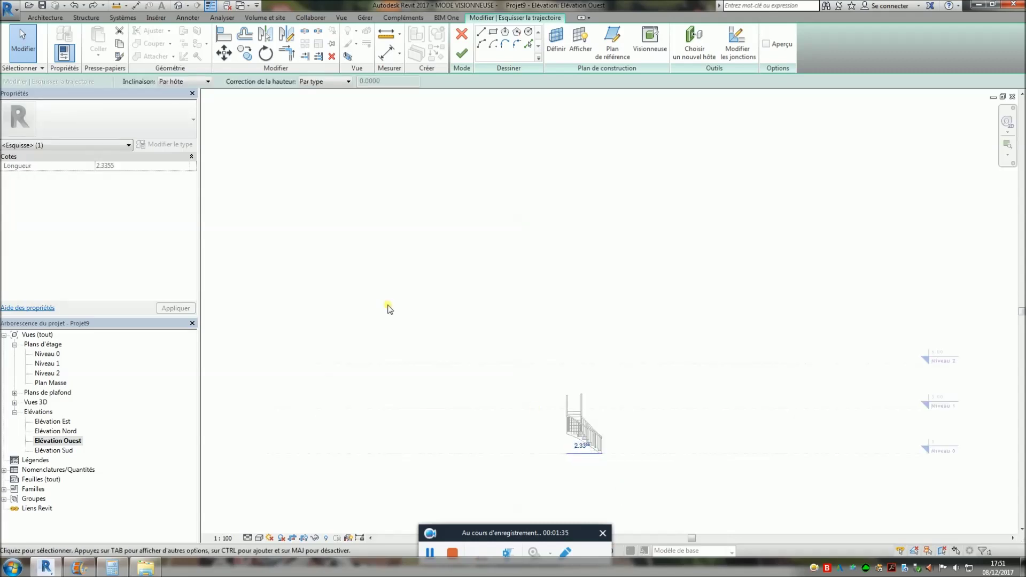
pyautogui.click(195, 82)
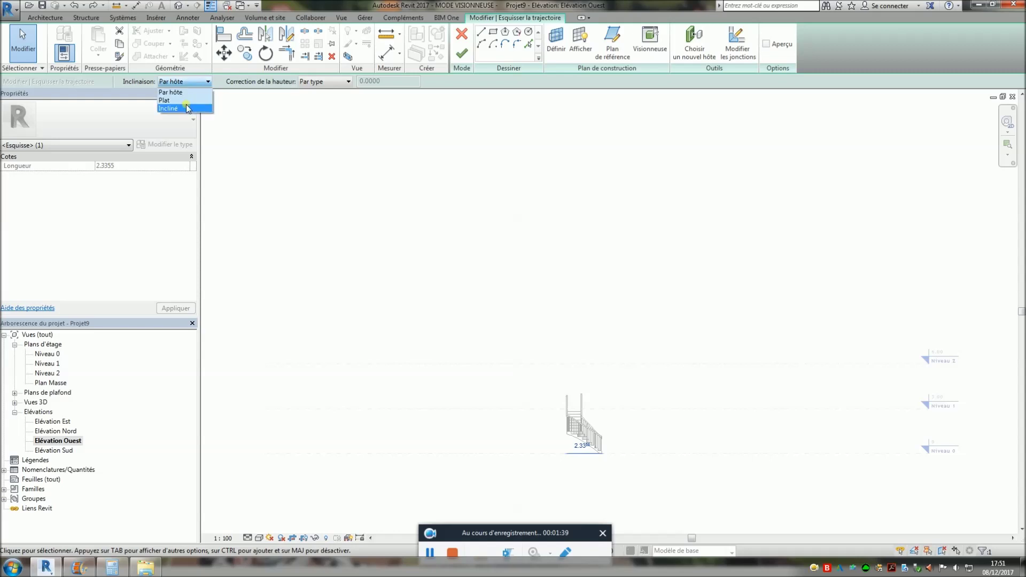
pyautogui.click(187, 100)
pyautogui.click(327, 81)
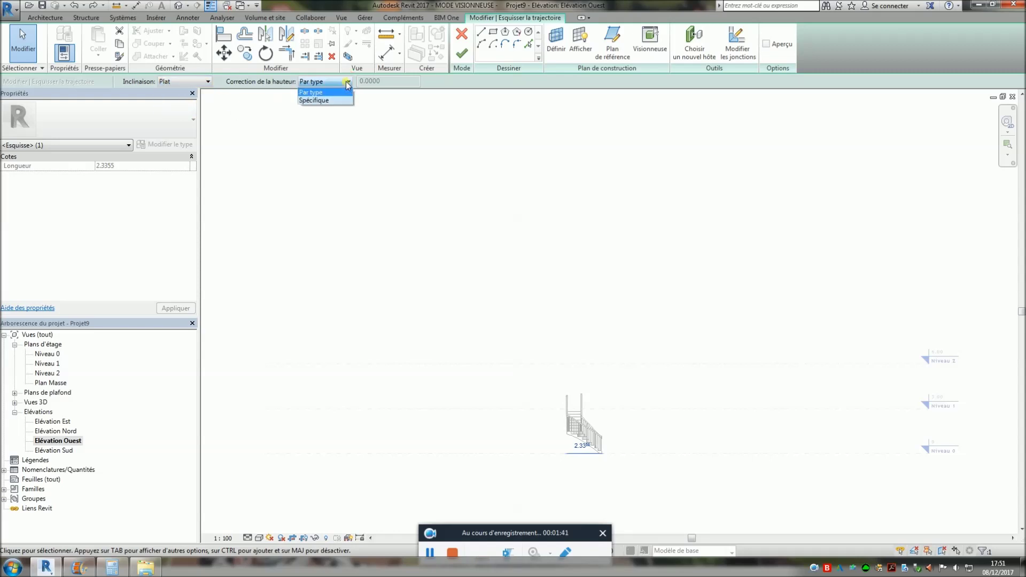
pyautogui.click(327, 100)
pyautogui.click(375, 83)
pyautogui.write('2')
pyautogui.click(459, 52)
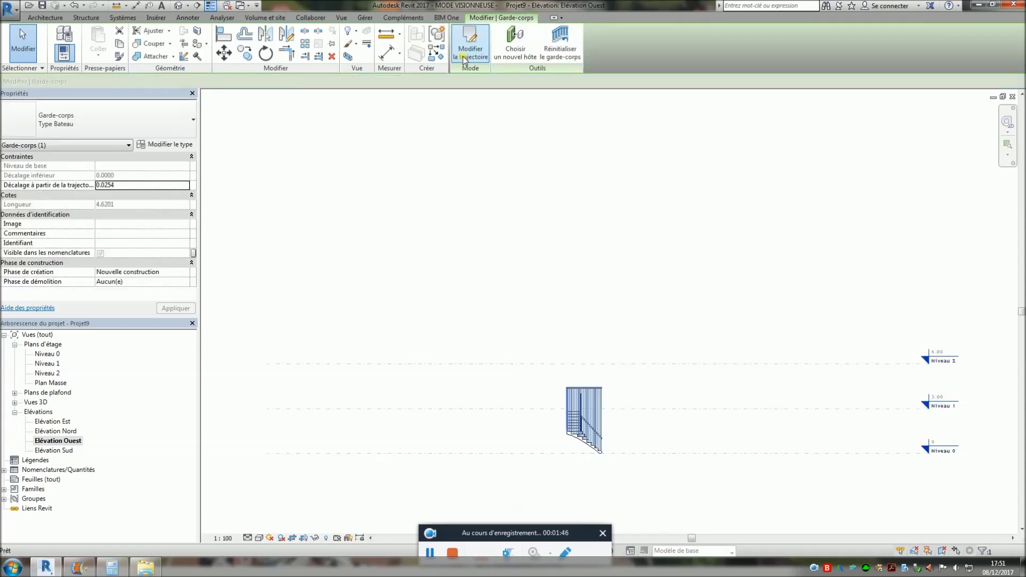
pyautogui.click(619, 270)
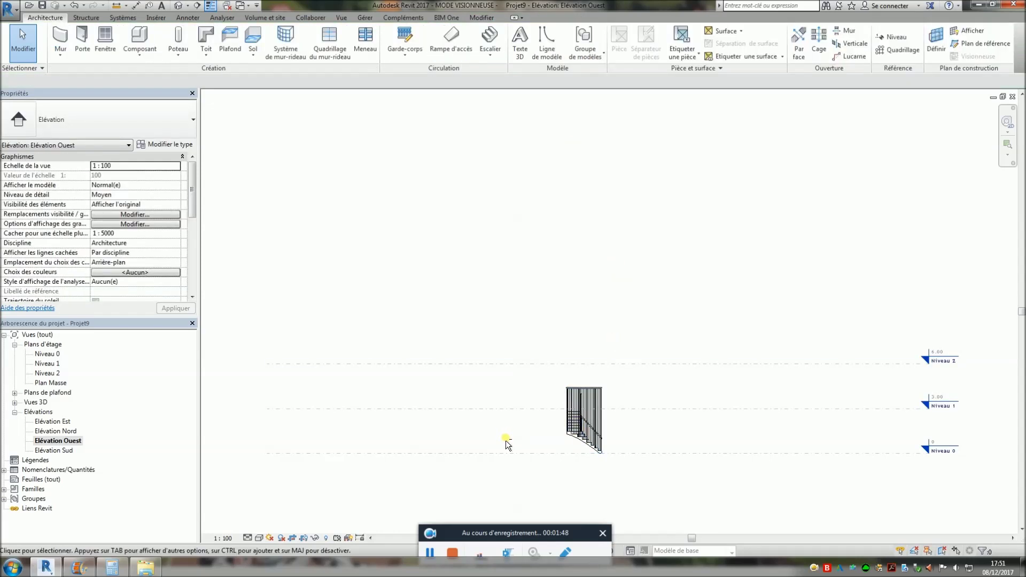
# Step: Return to the 3D view and examine the modified outer railing around the stair
pyautogui.moveTo(507, 445); pyautogui.dragTo(523, 460, button='middle')
pyautogui.click(178, 7)
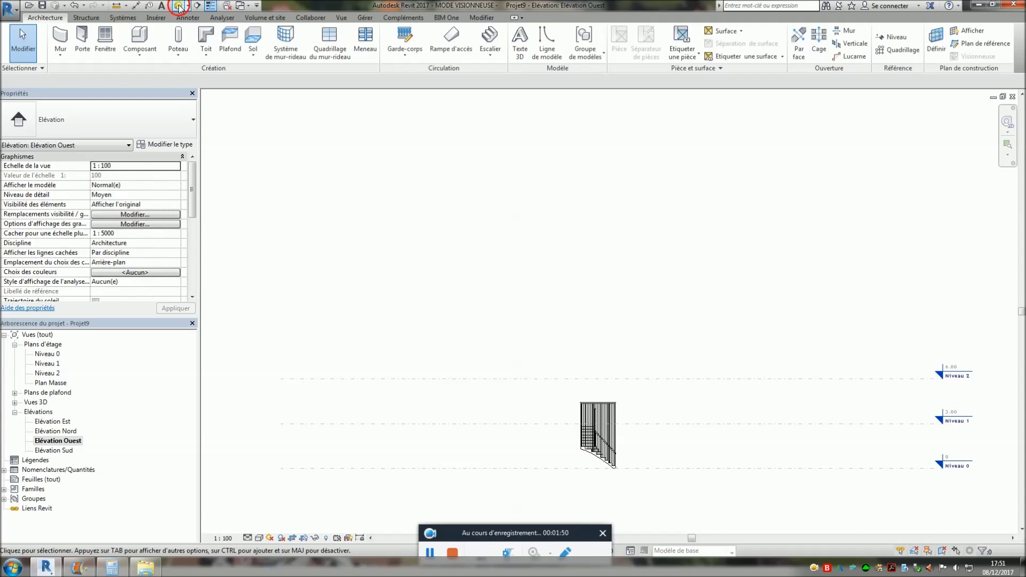
pyautogui.keyDown('shift'); pyautogui.moveTo(525, 387); pyautogui.dragTo(780, 376, button='middle'); pyautogui.keyUp('shift')
pyautogui.keyDown('shift'); pyautogui.moveTo(488, 337); pyautogui.dragTo(524, 417, button='middle'); pyautogui.keyUp('shift')
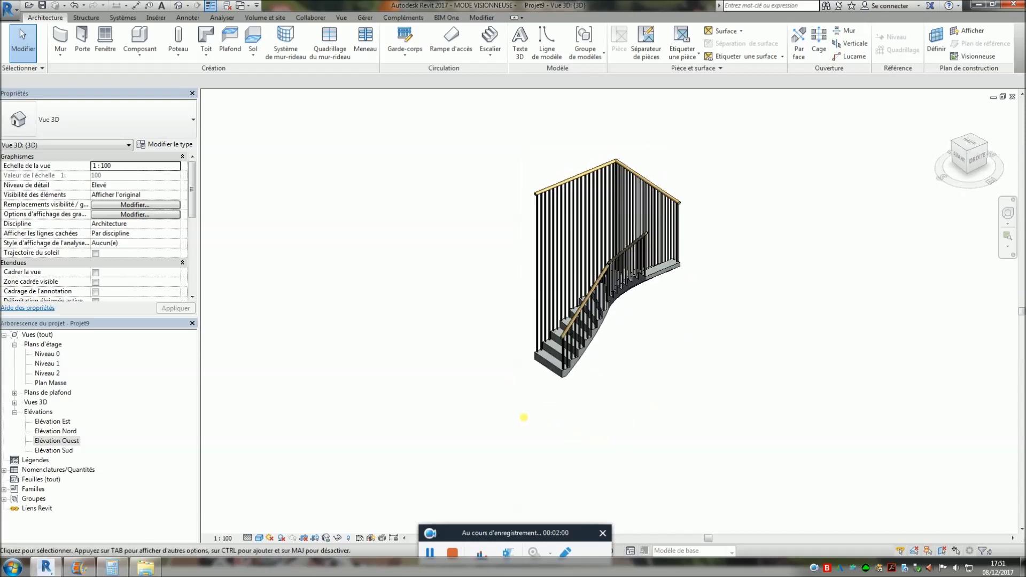
pyautogui.moveTo(508, 534); pyautogui.dragTo(748, 396)
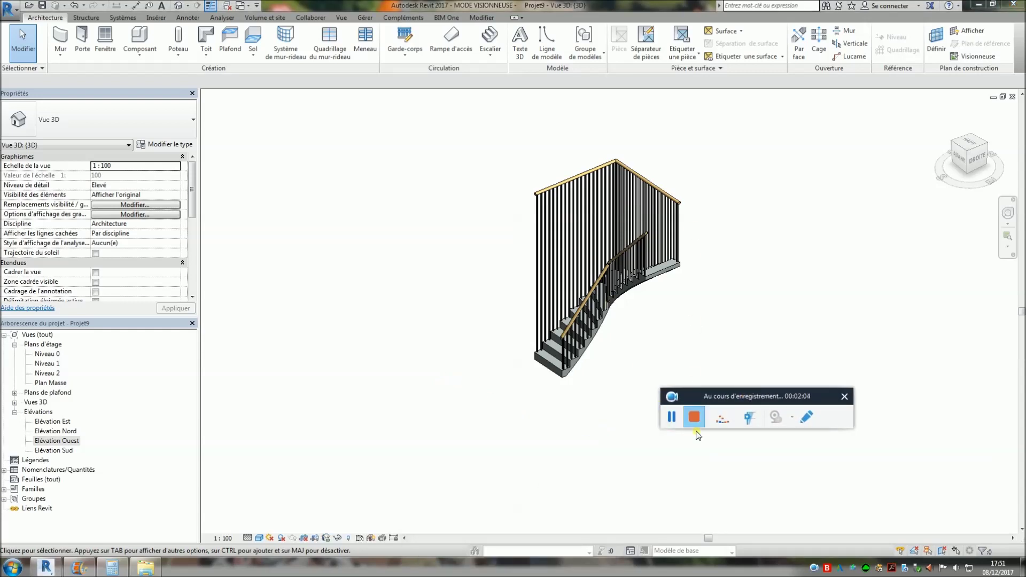
pyautogui.click(696, 419)
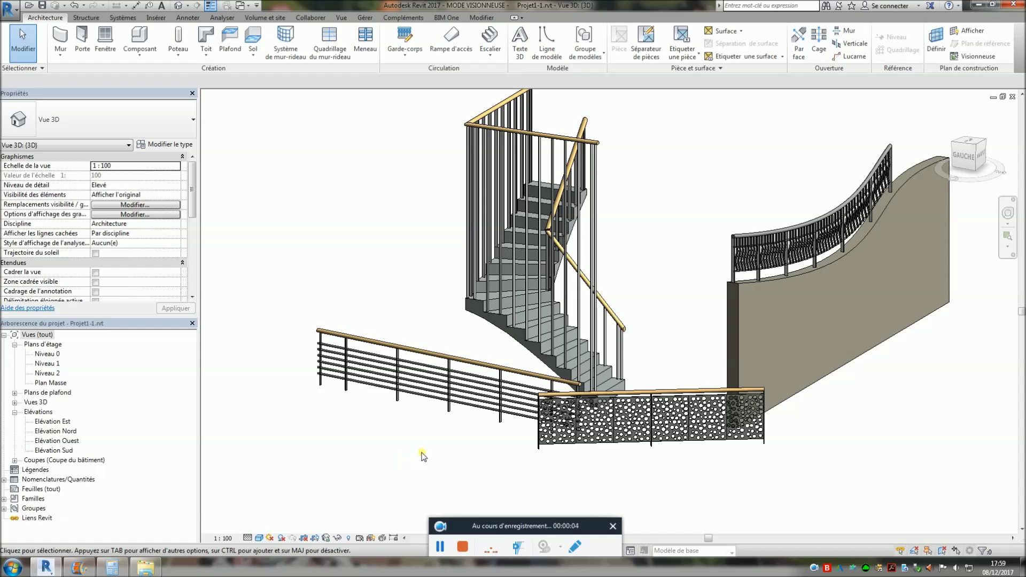
# Step: Examine the straight railing with horizontal rails in the Projet1-1 3D view and its position beside the perforated panel railing
pyautogui.click(339, 410)
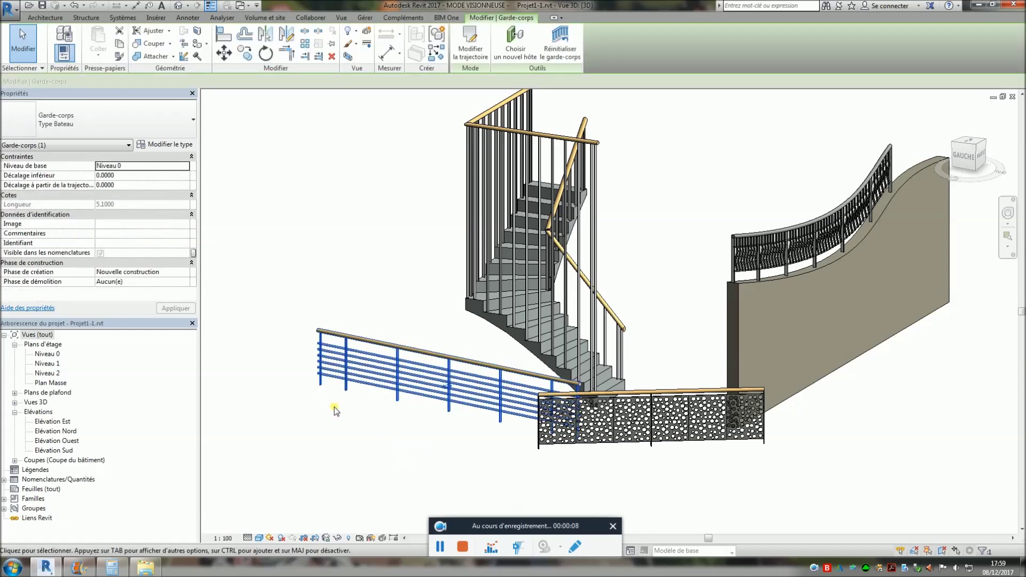
pyautogui.click(384, 434)
pyautogui.scroll(3, 362, 426)
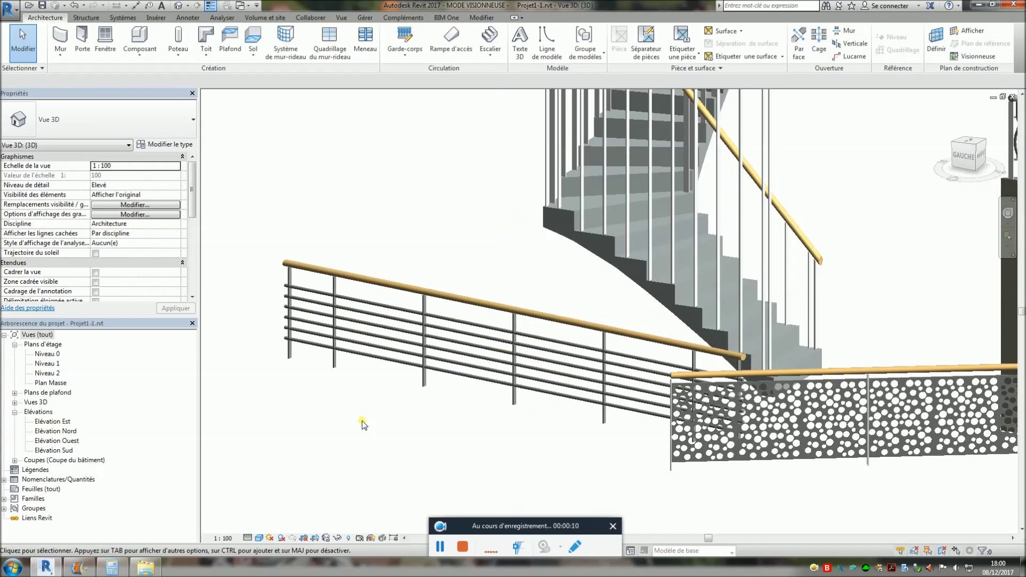
pyautogui.scroll(2, 362, 425)
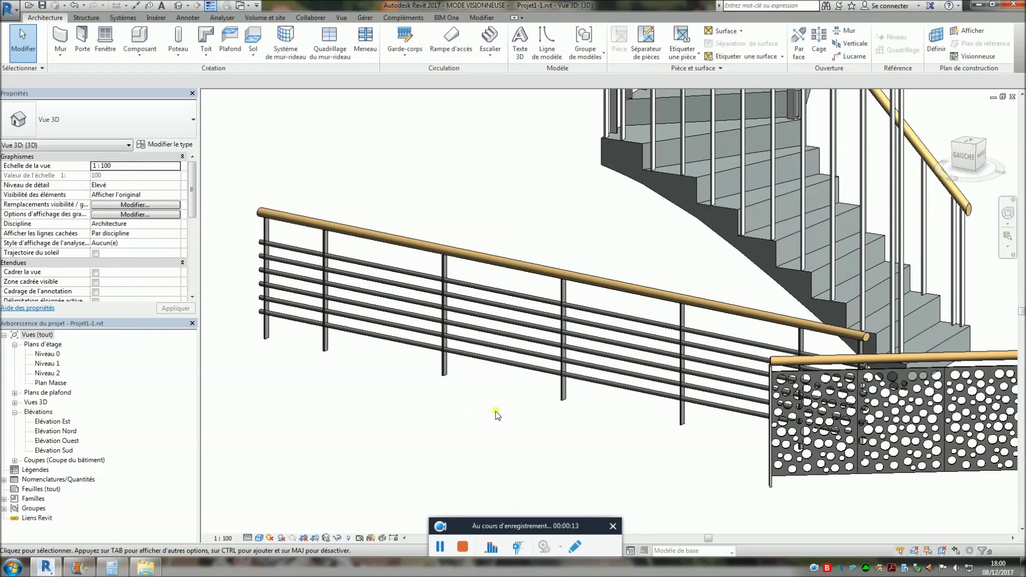
pyautogui.scroll(-1, 495, 401)
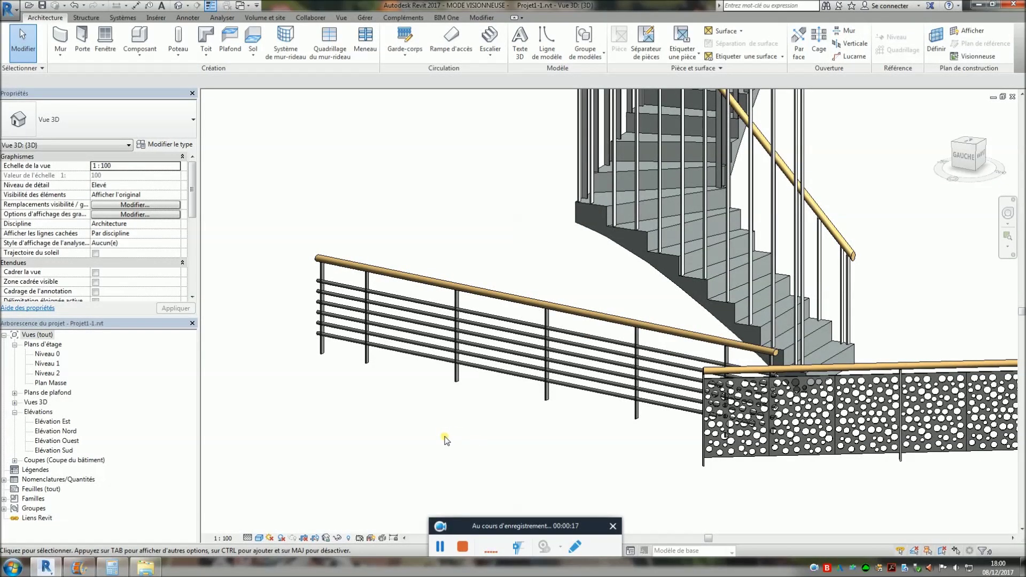
pyautogui.scroll(-2, 445, 438)
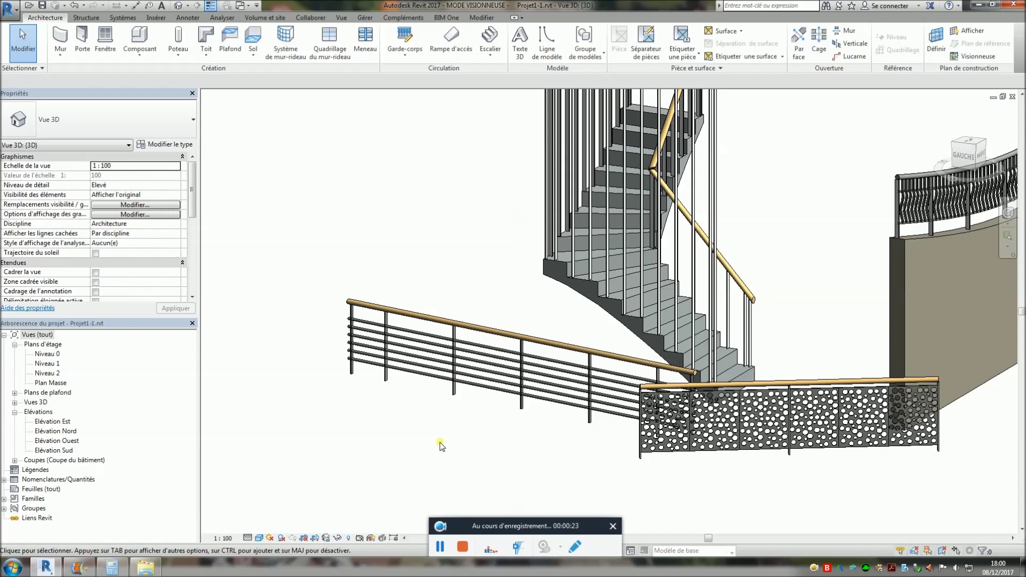
pyautogui.moveTo(512, 454); pyautogui.dragTo(525, 457, button='middle')
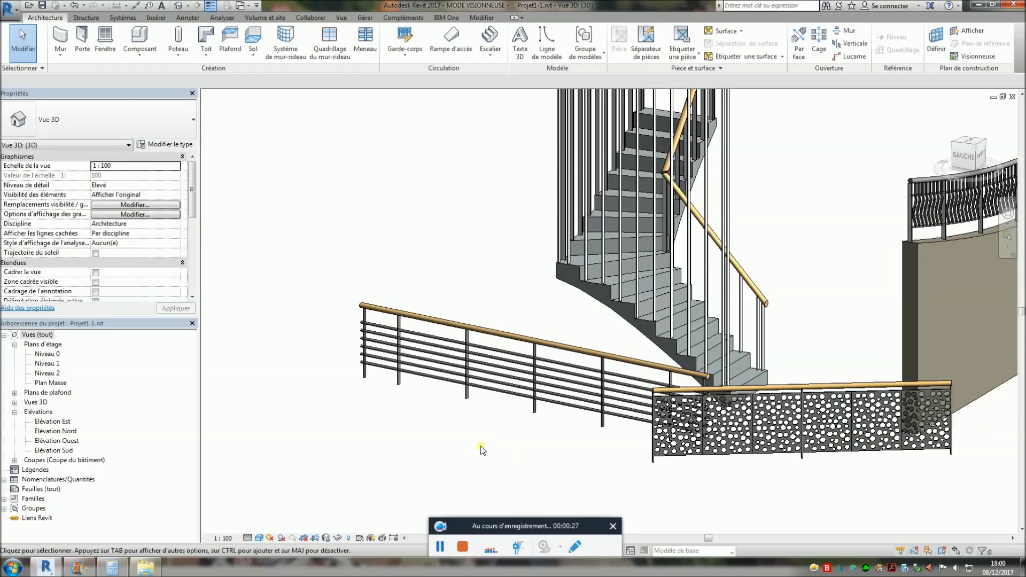